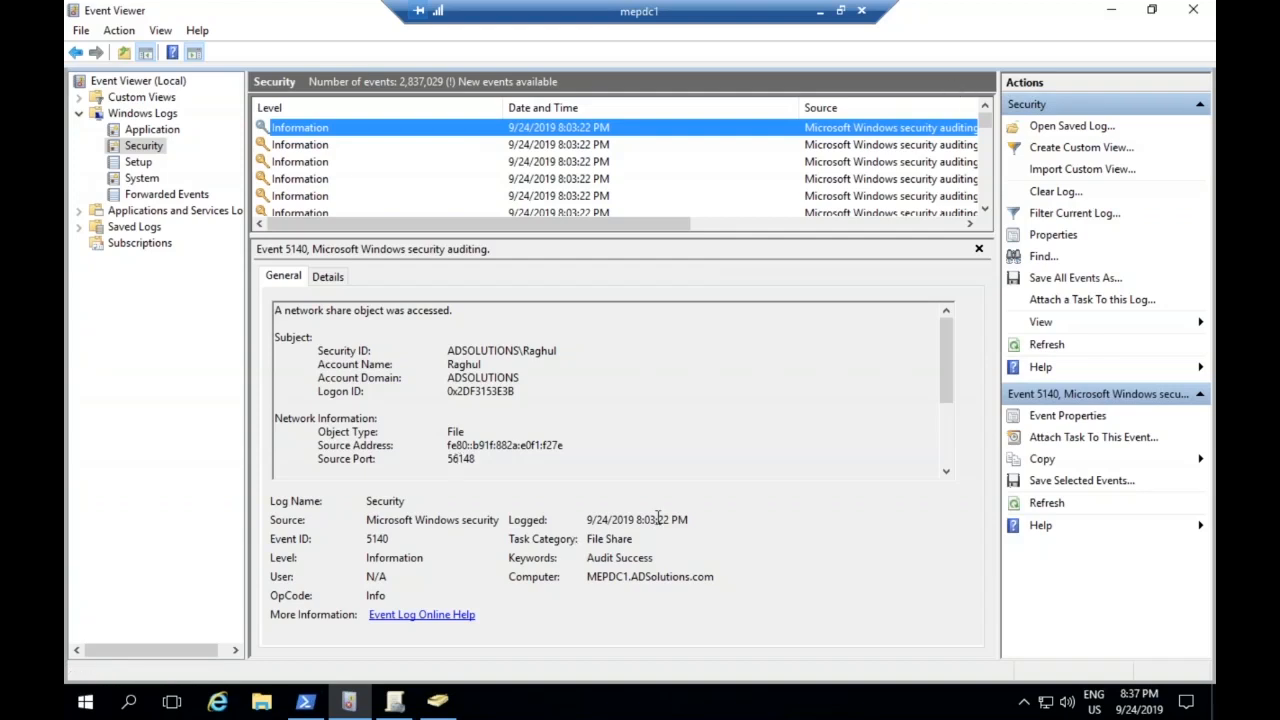
Switch to PowerShell, rerun the Security log query on mepdc1.adsolutions.com for FailureAudit entries, and rerun its export to C:\Failures.csv
click(308, 703)
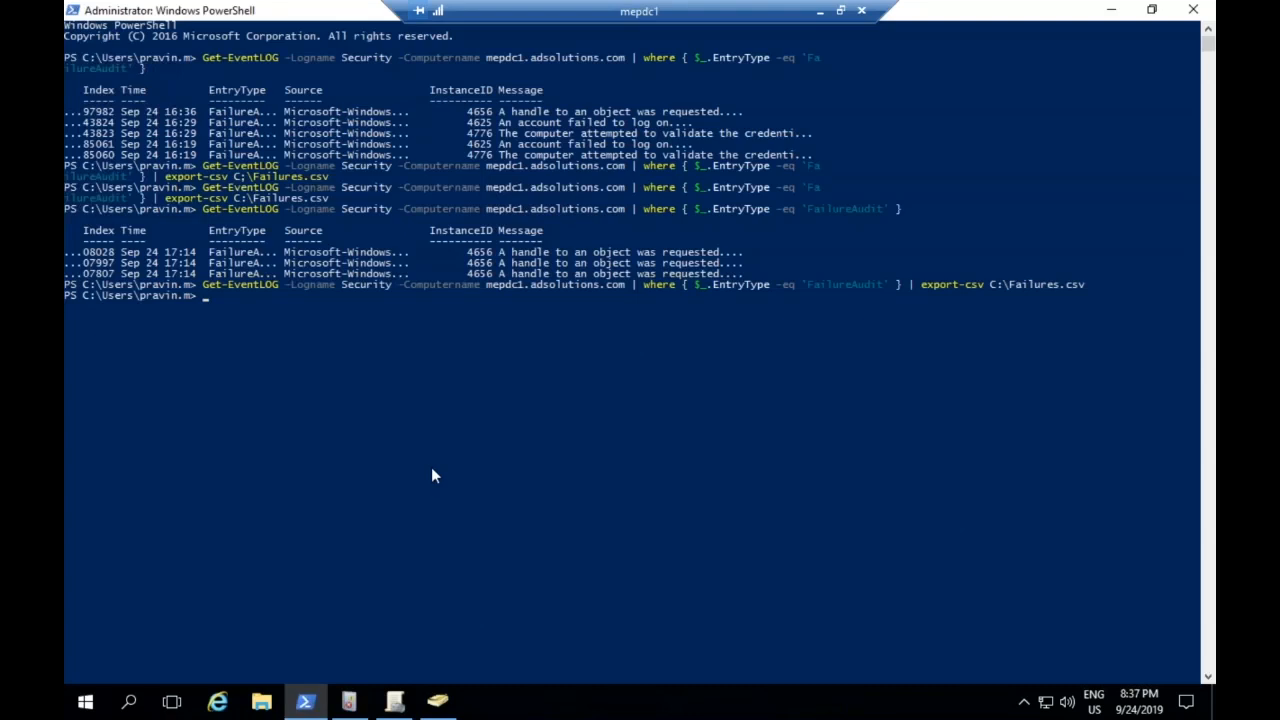
key(Up)
key(Up)
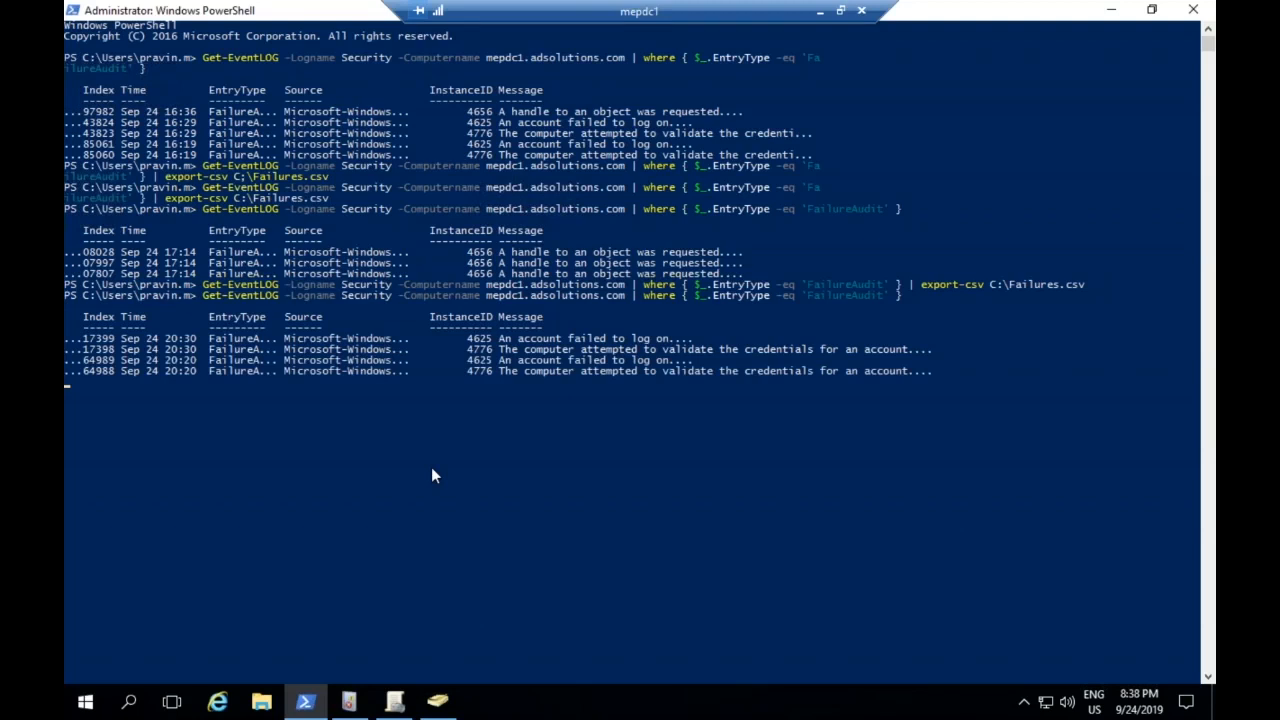
key(Up)
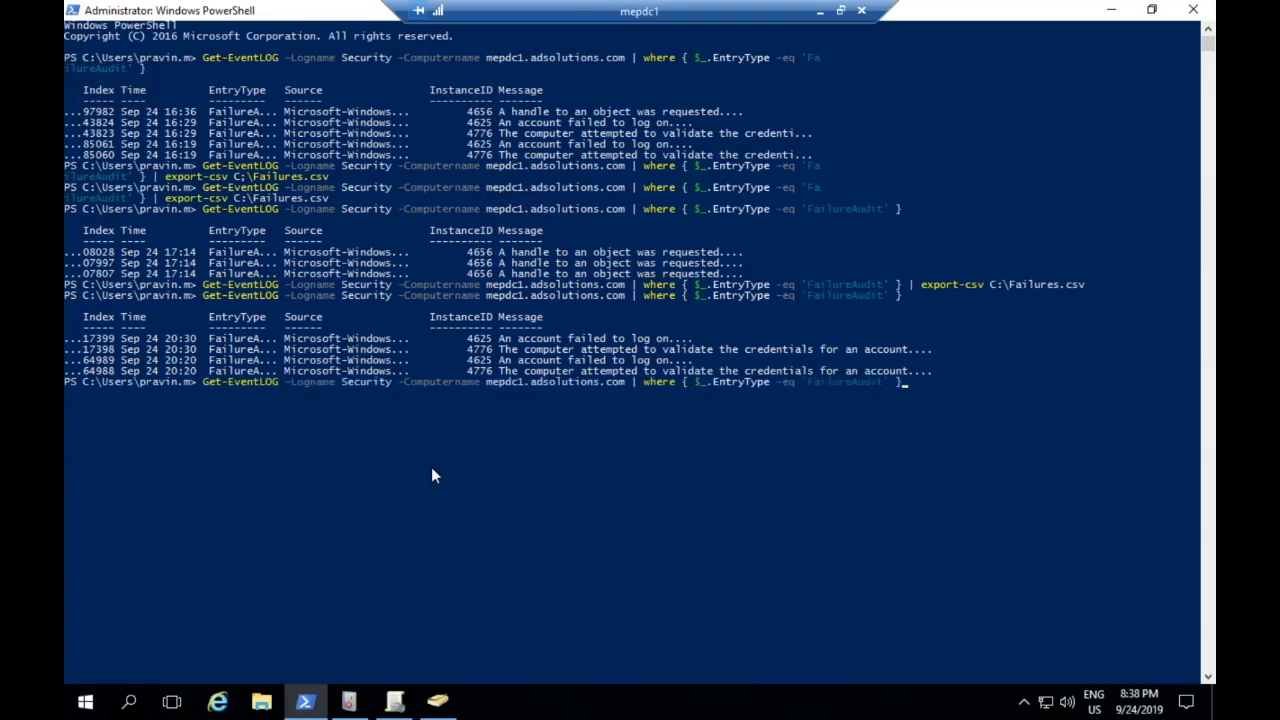
key(Up)
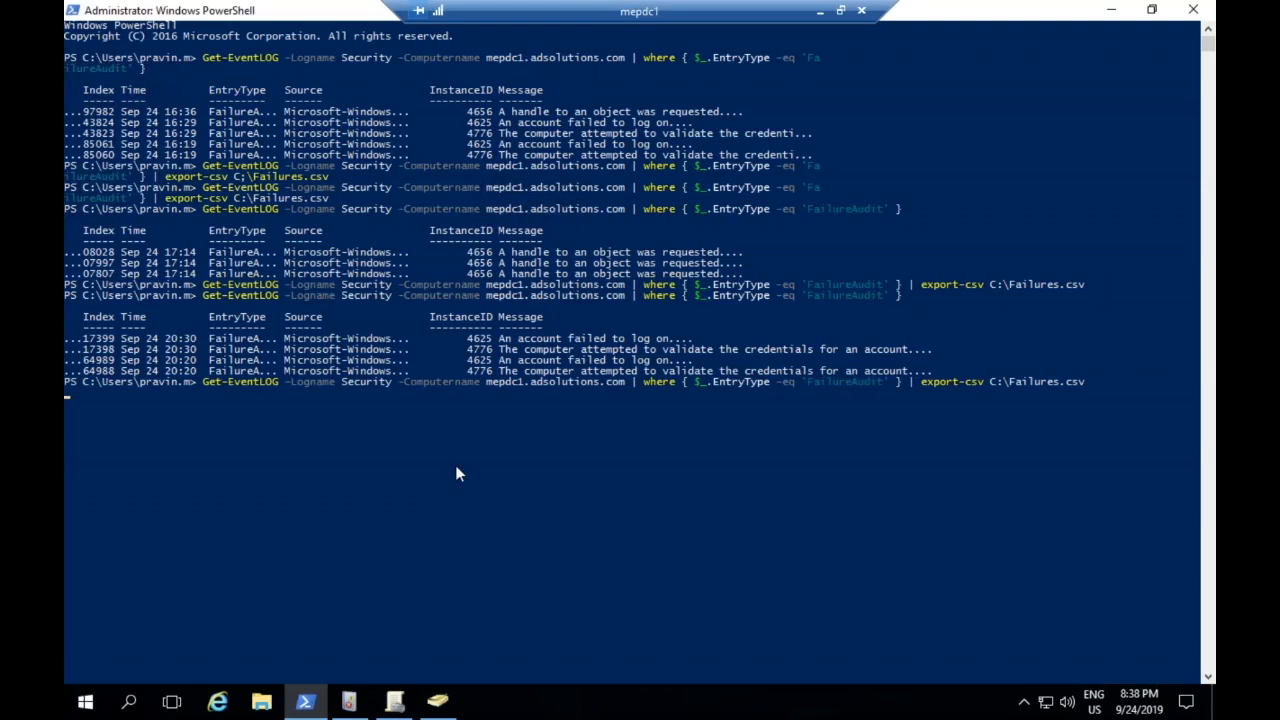
Switch to File Explorer and open Failures.csv from Local Disk (C:)
click(261, 701)
click(385, 474)
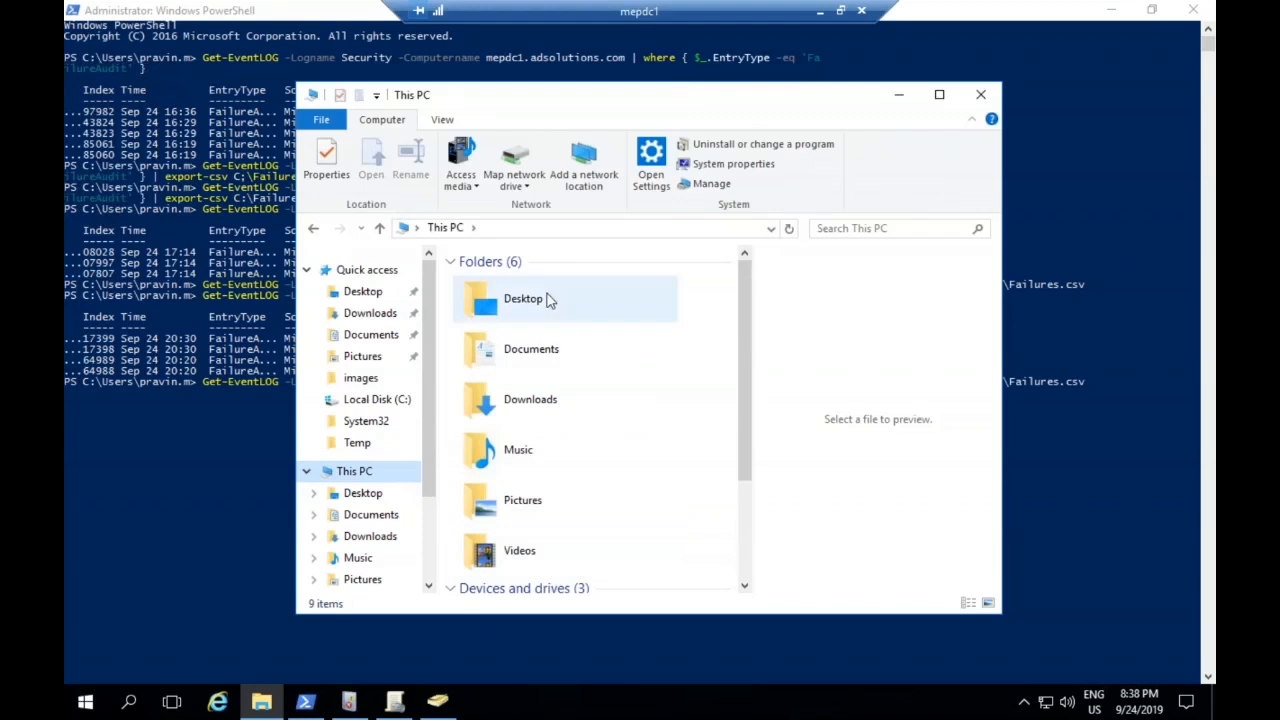
double_click(627, 97)
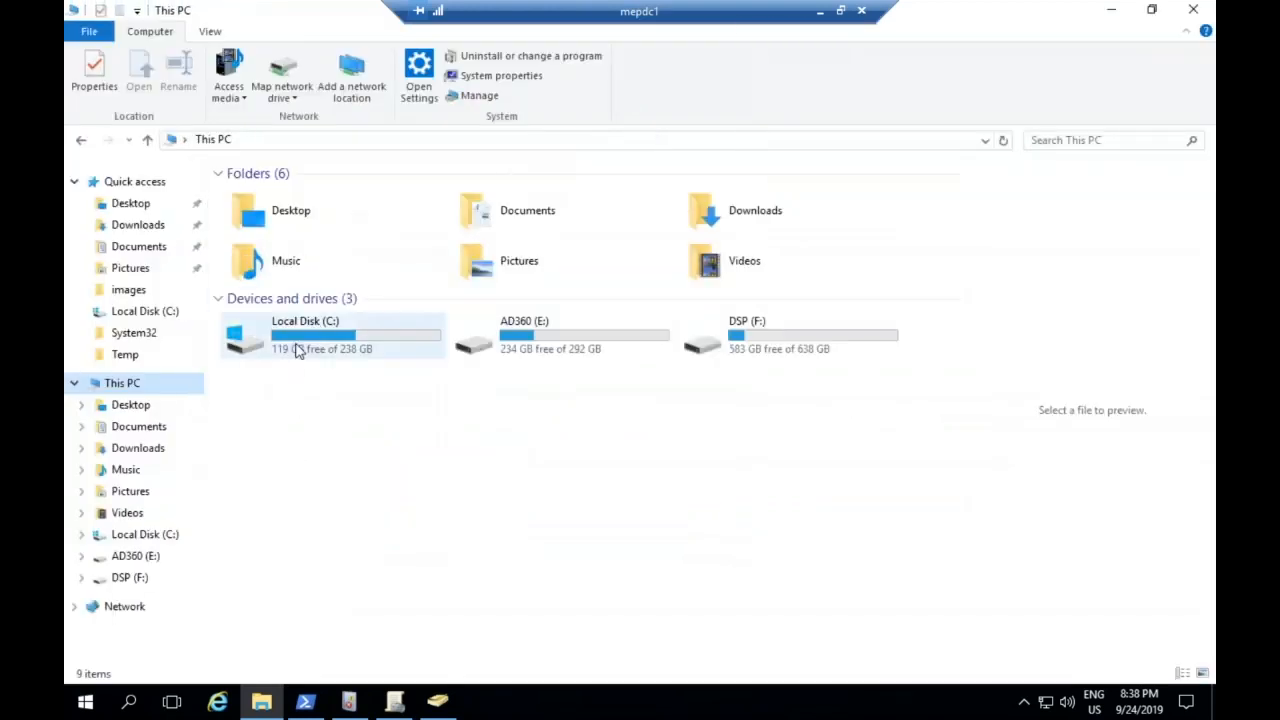
double_click(298, 346)
scroll(323, 515, down, 1)
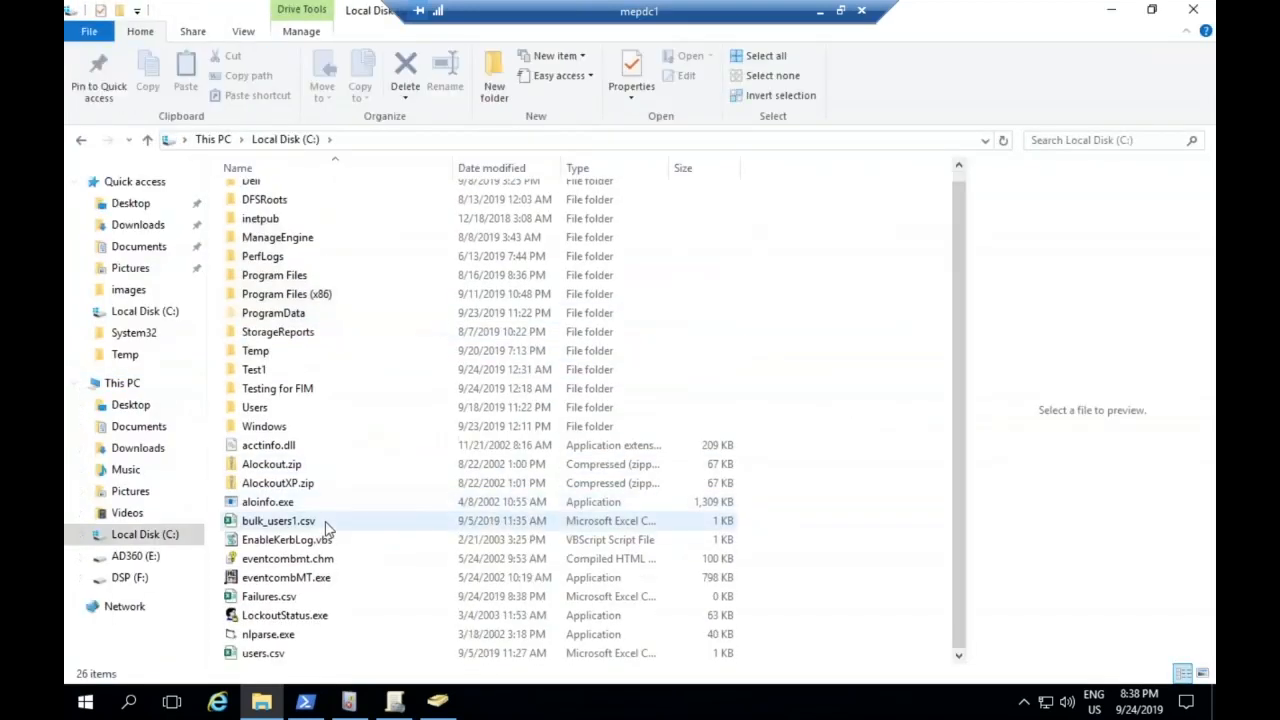
double_click(297, 598)
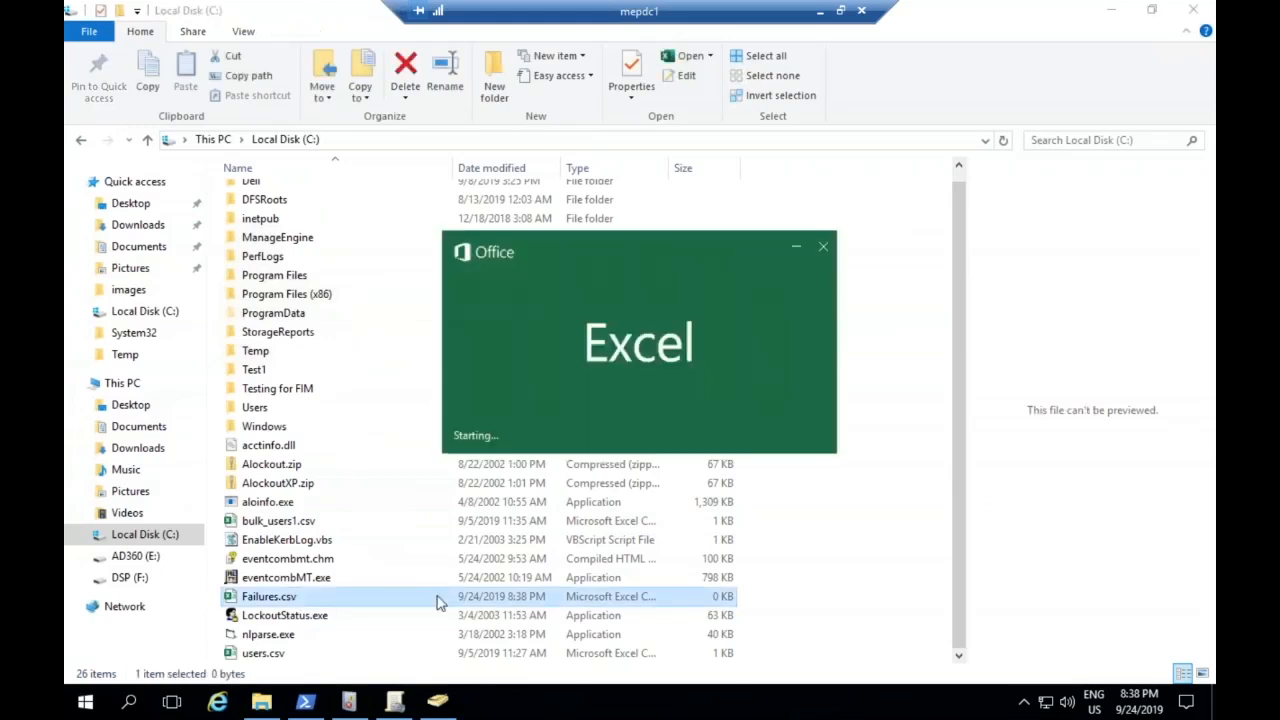
Dismiss the subscription notice and maximize the Failures.csv workbook in Excel
click(828, 277)
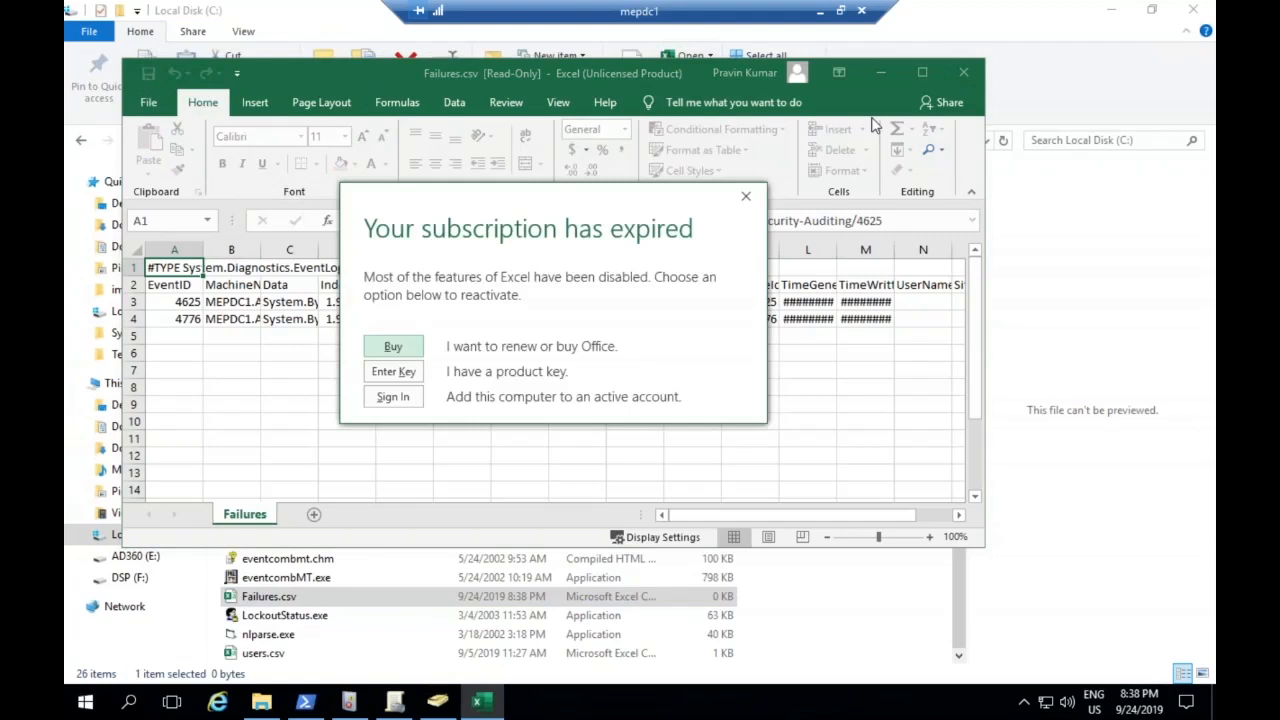
click(746, 197)
click(922, 72)
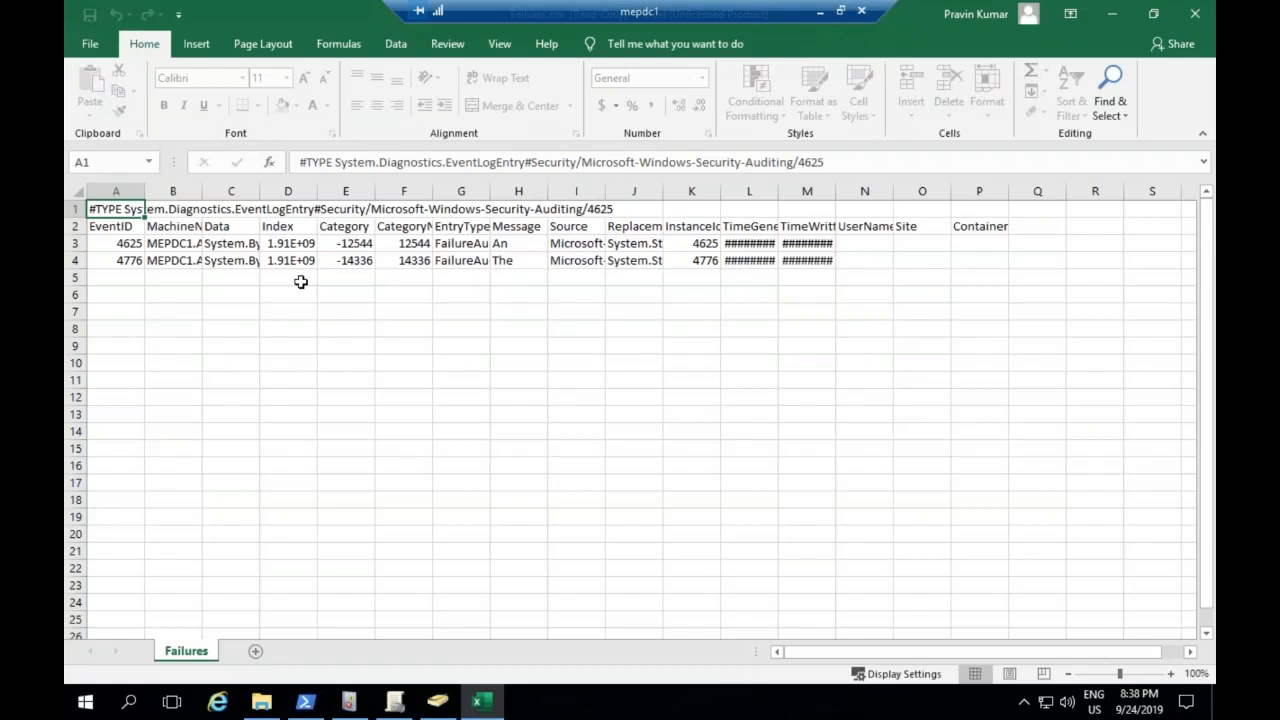
Launch Google Chrome and load the ADAudit Plus login page at mepdc1:8081
click(85, 705)
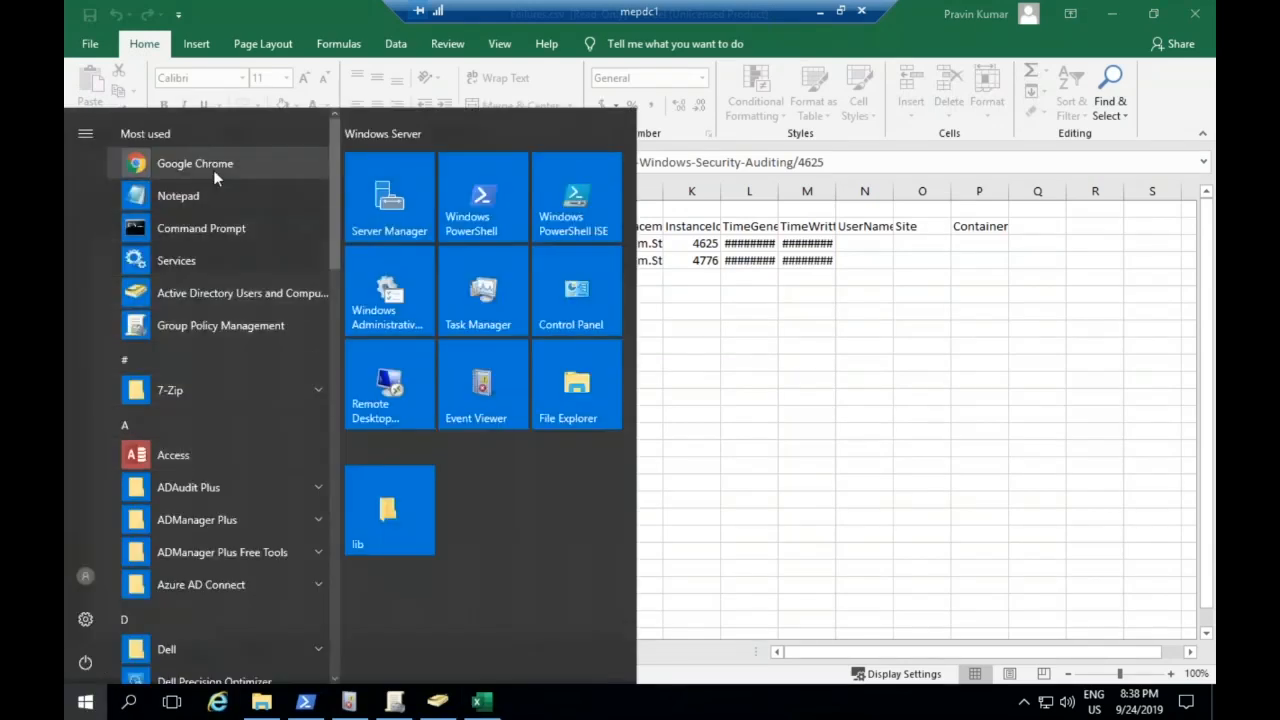
click(213, 170)
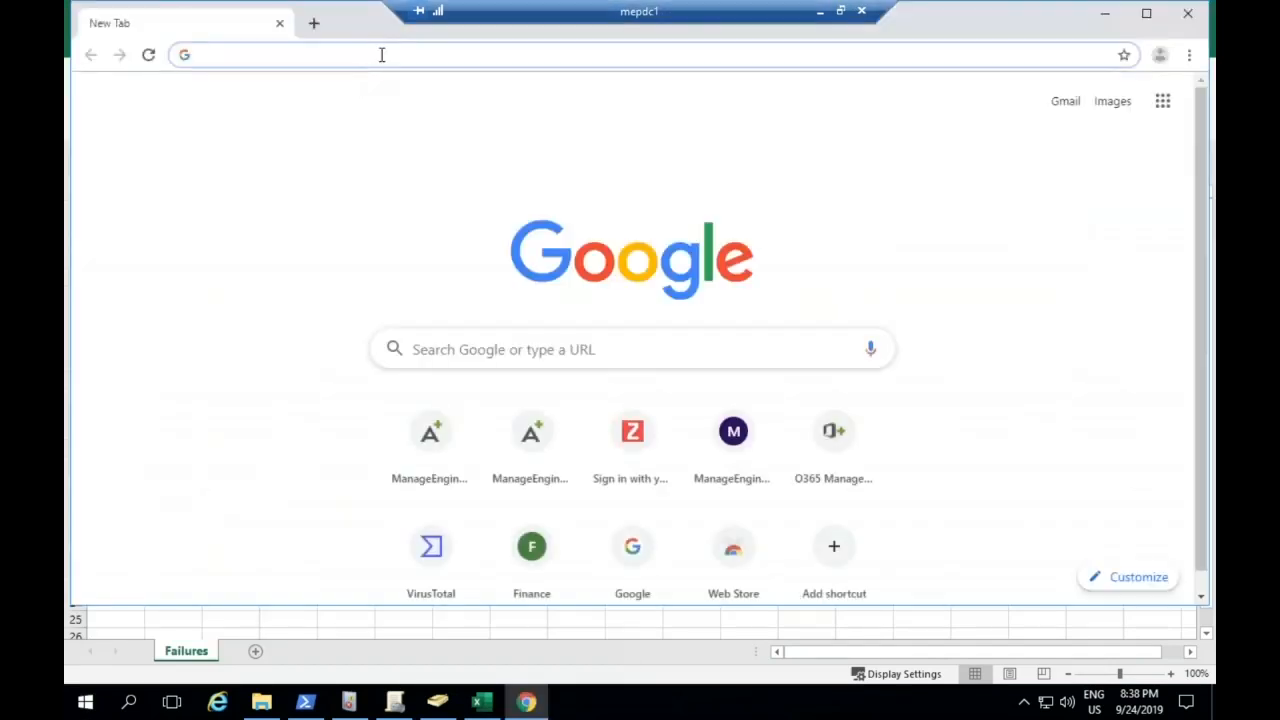
text(ad)
key(BackSpace)
key(BackSpace)
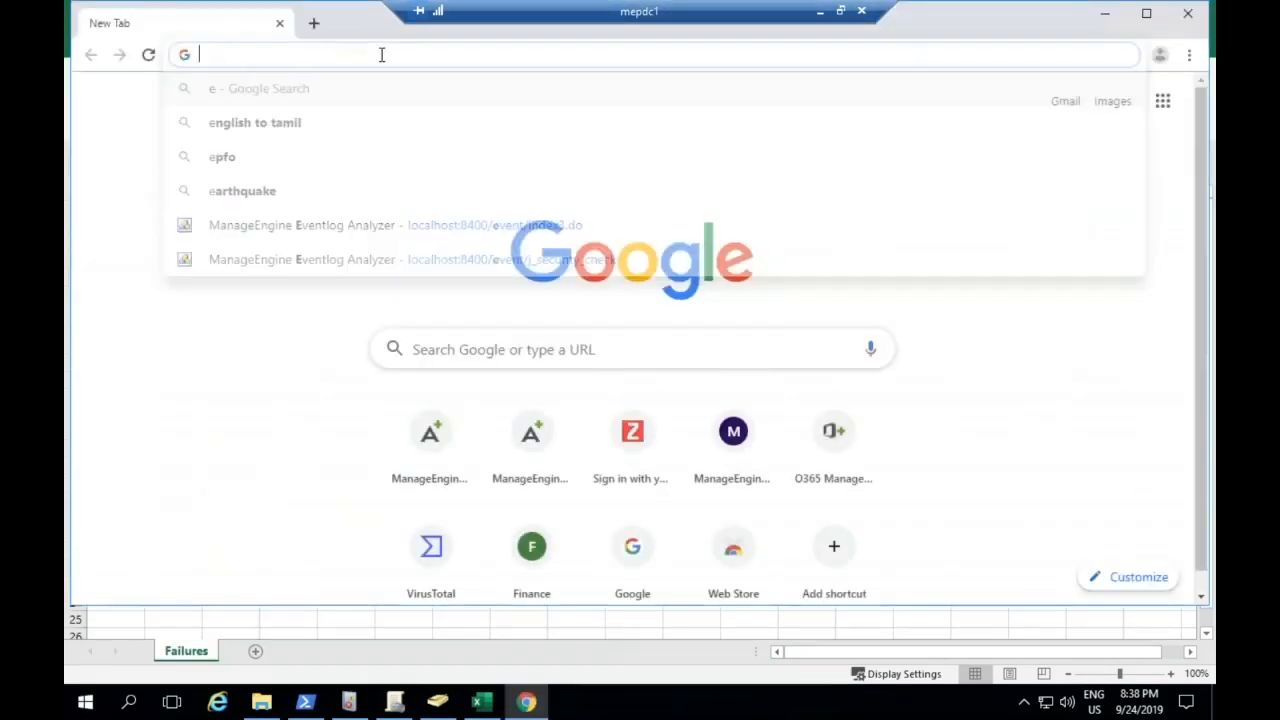
text(mepdc1:8081)
key(Return)
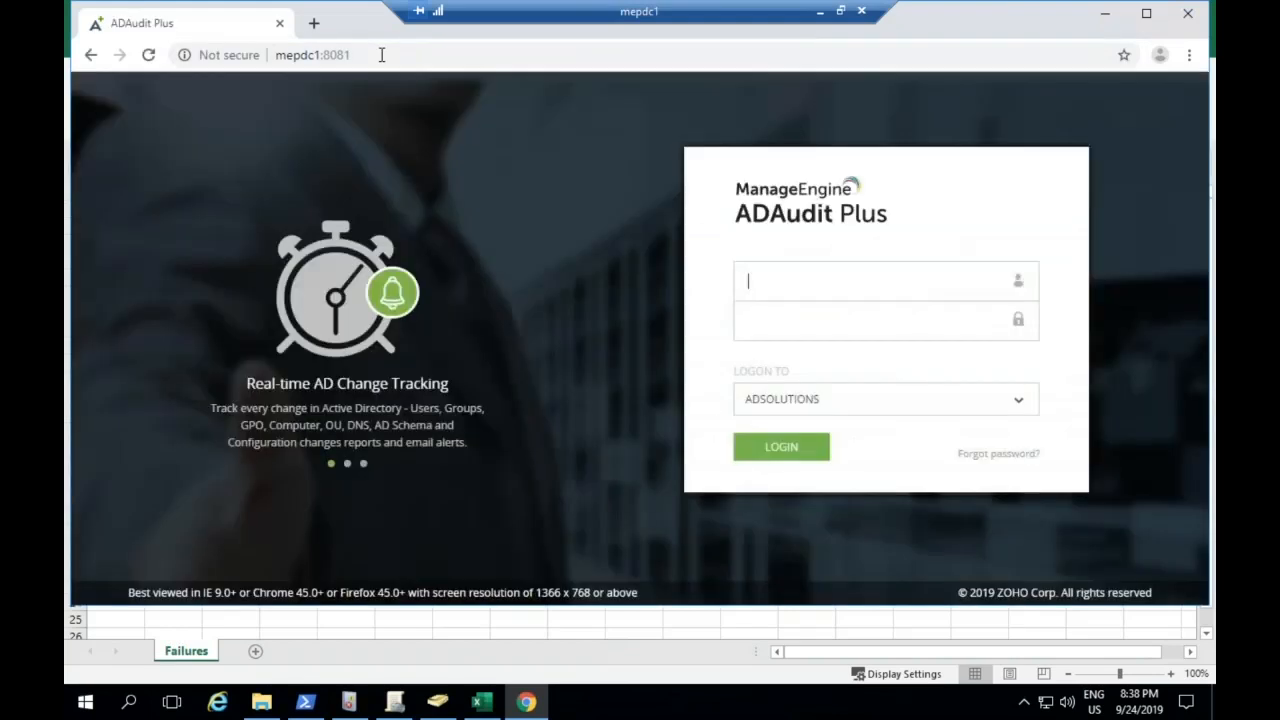
Log in to ADAudit Plus with the account's user name and password, and maximize the browser window
text(admin)
key(Tab)
text(admin)
key(Return)
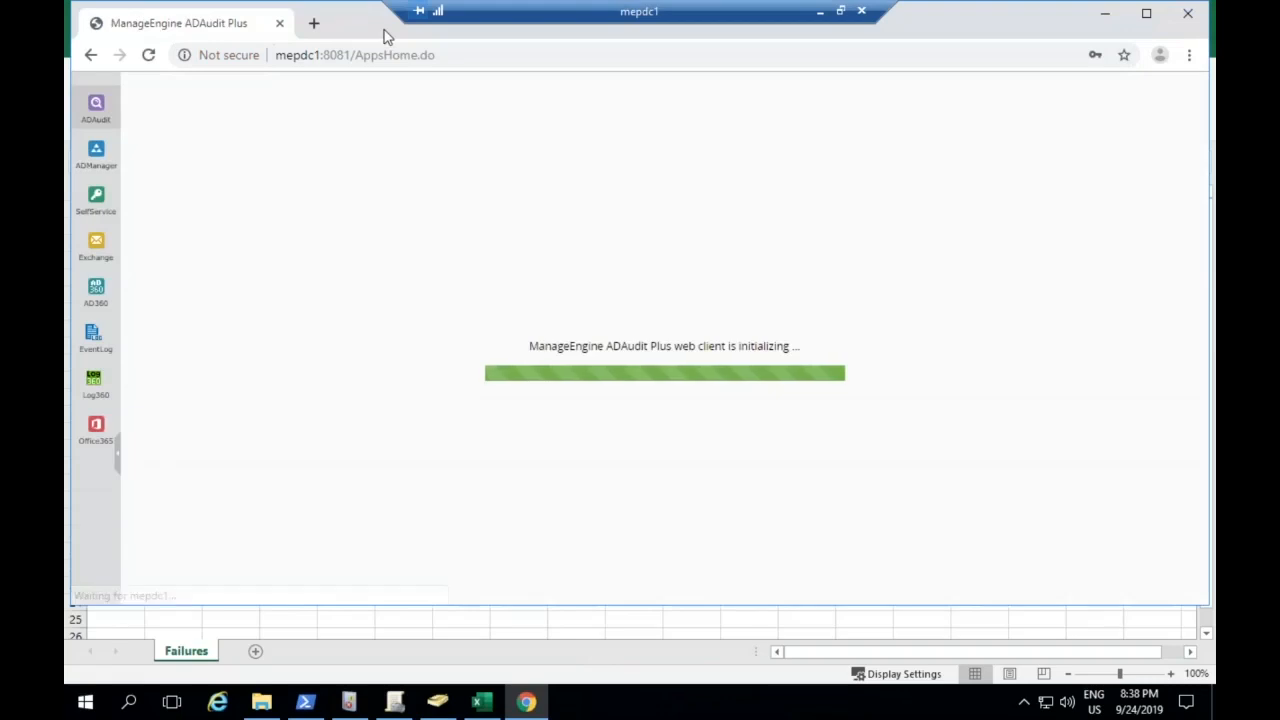
double_click(385, 35)
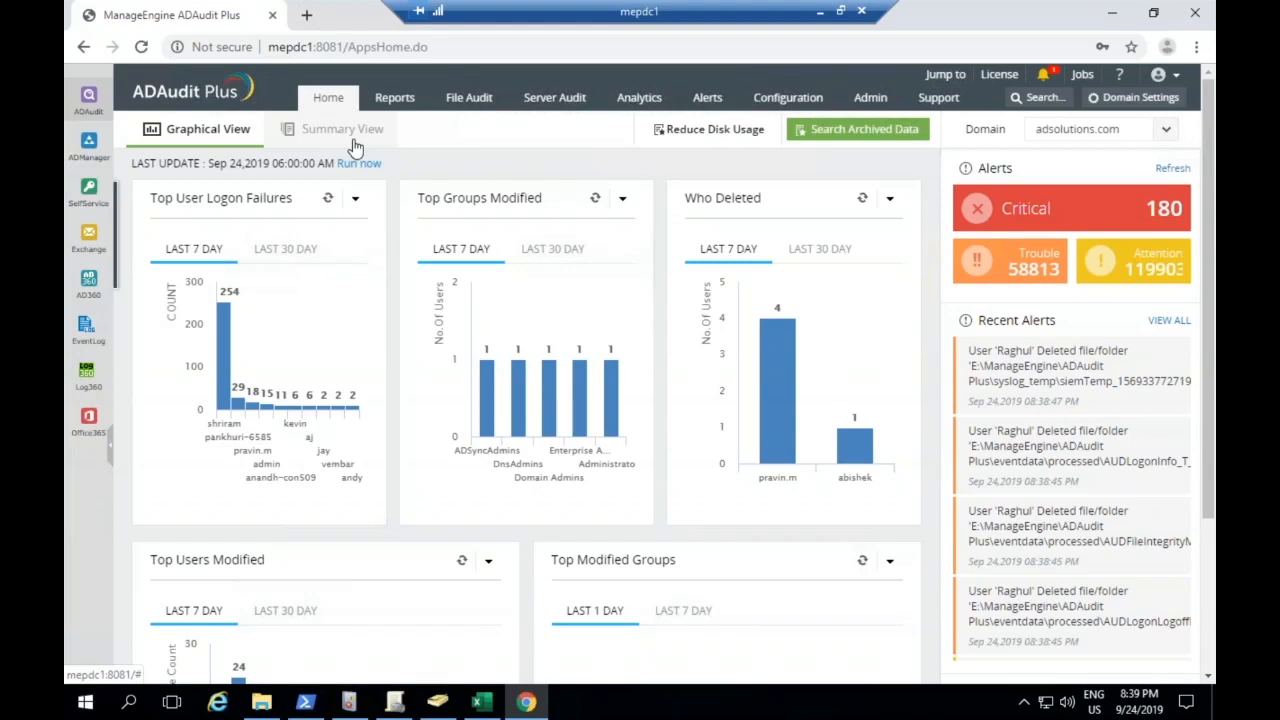
Open the Logon Failures report from the Active Directory User Logon Reports
click(397, 100)
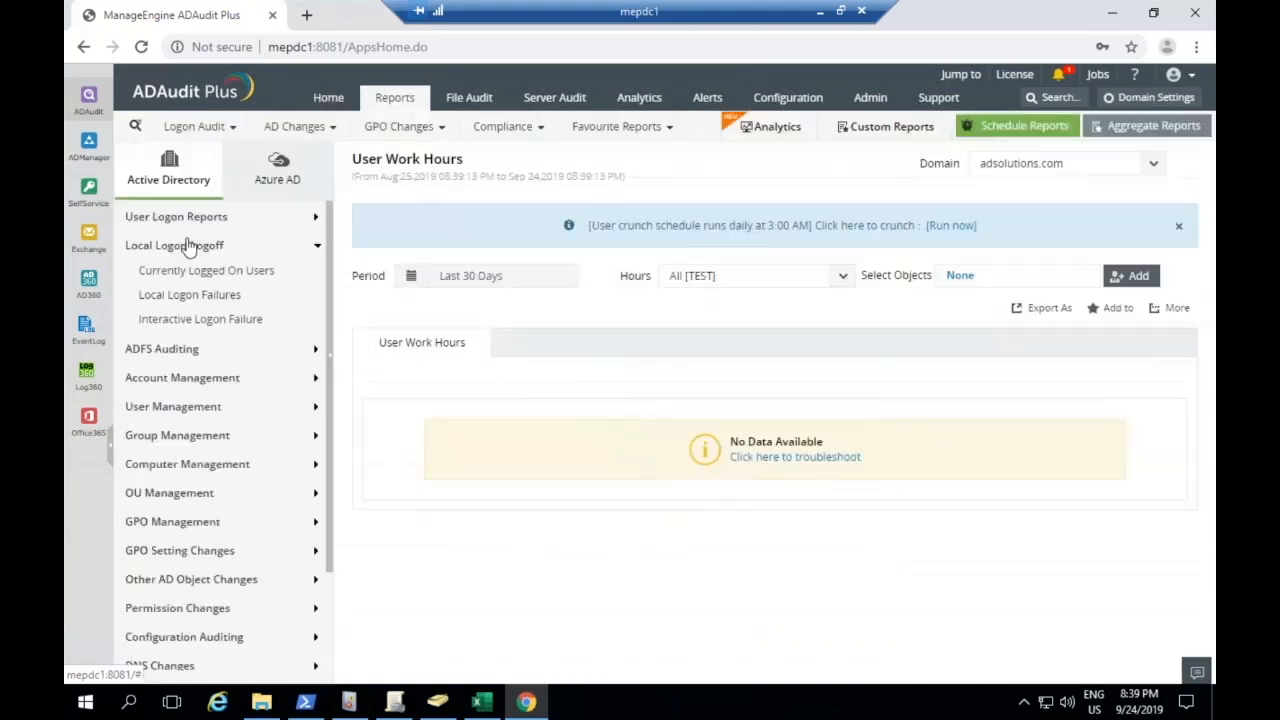
click(178, 218)
click(180, 242)
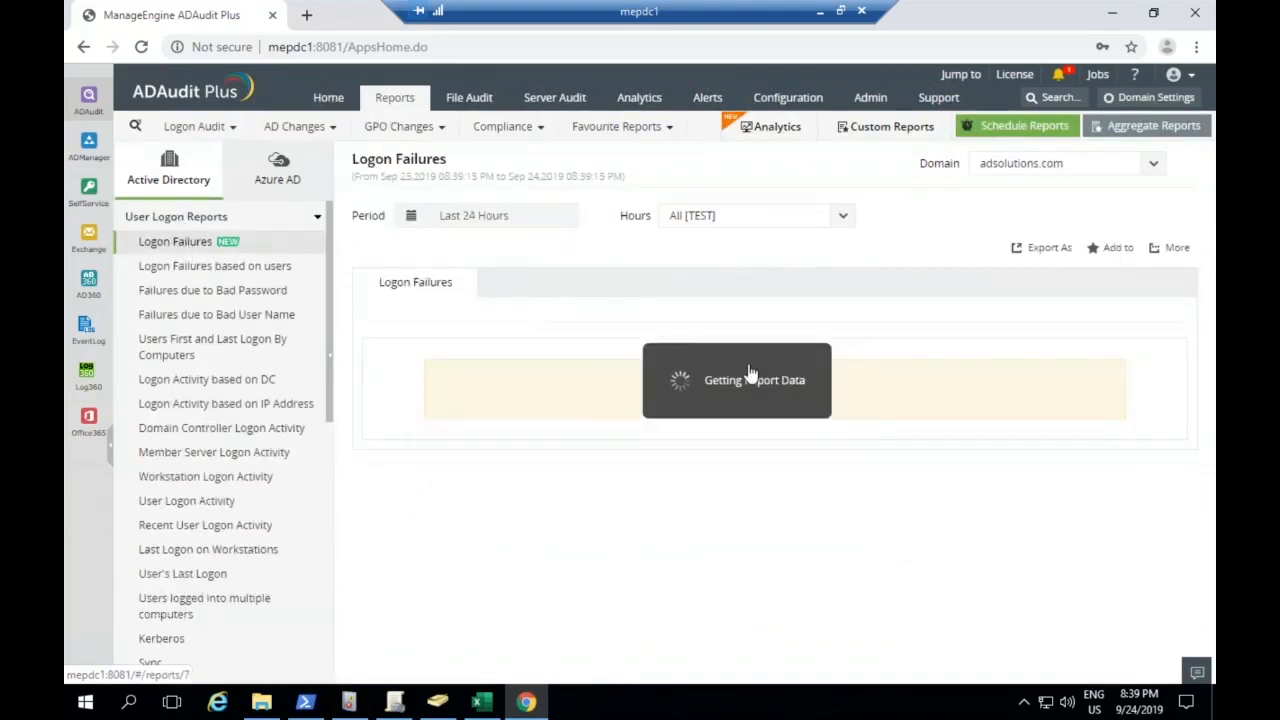
Examine the first logon failure entry's user name, client address, domain controller and logon time
scroll(776, 424, down, 4)
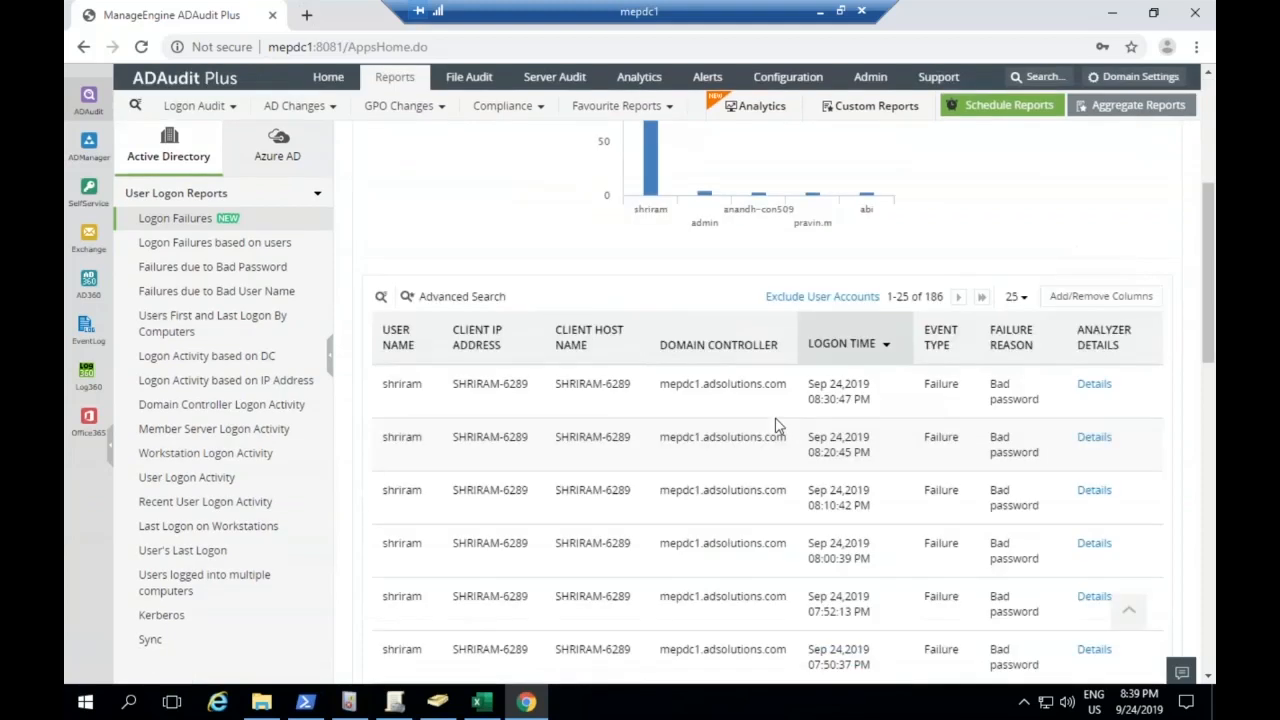
double_click(400, 383)
drag(452, 383, 546, 385)
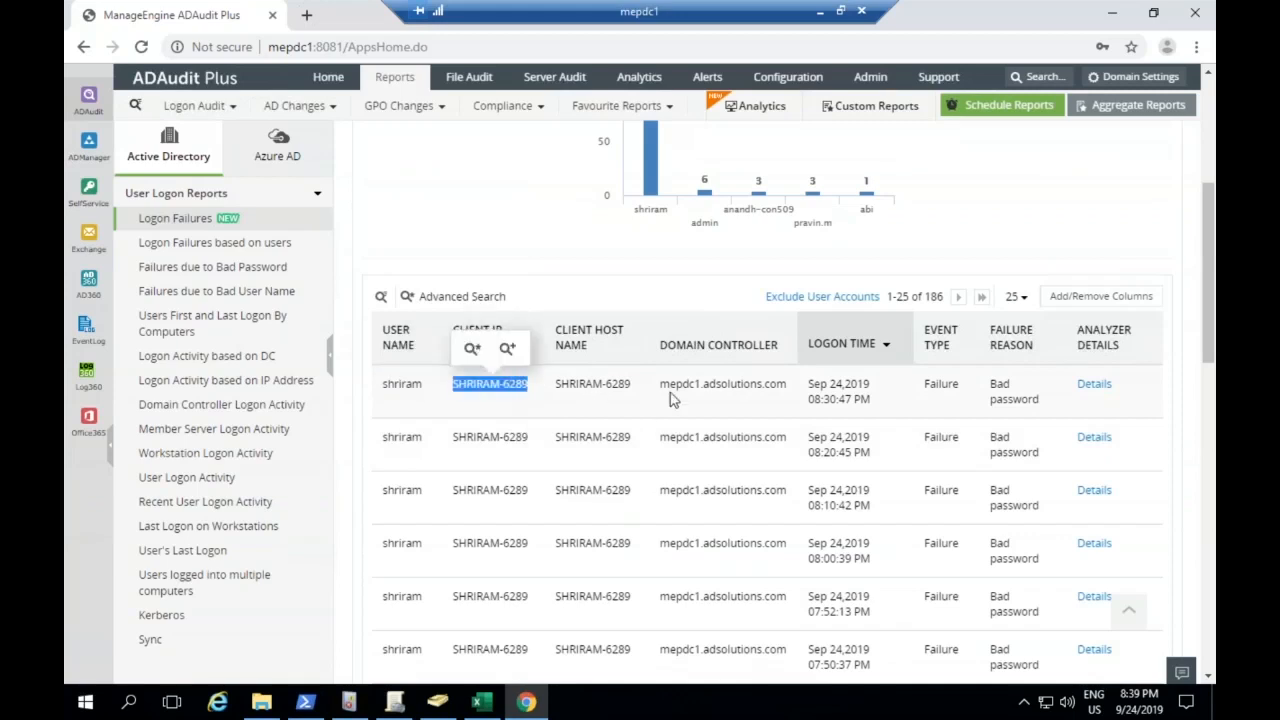
drag(660, 384, 860, 405)
click(898, 407)
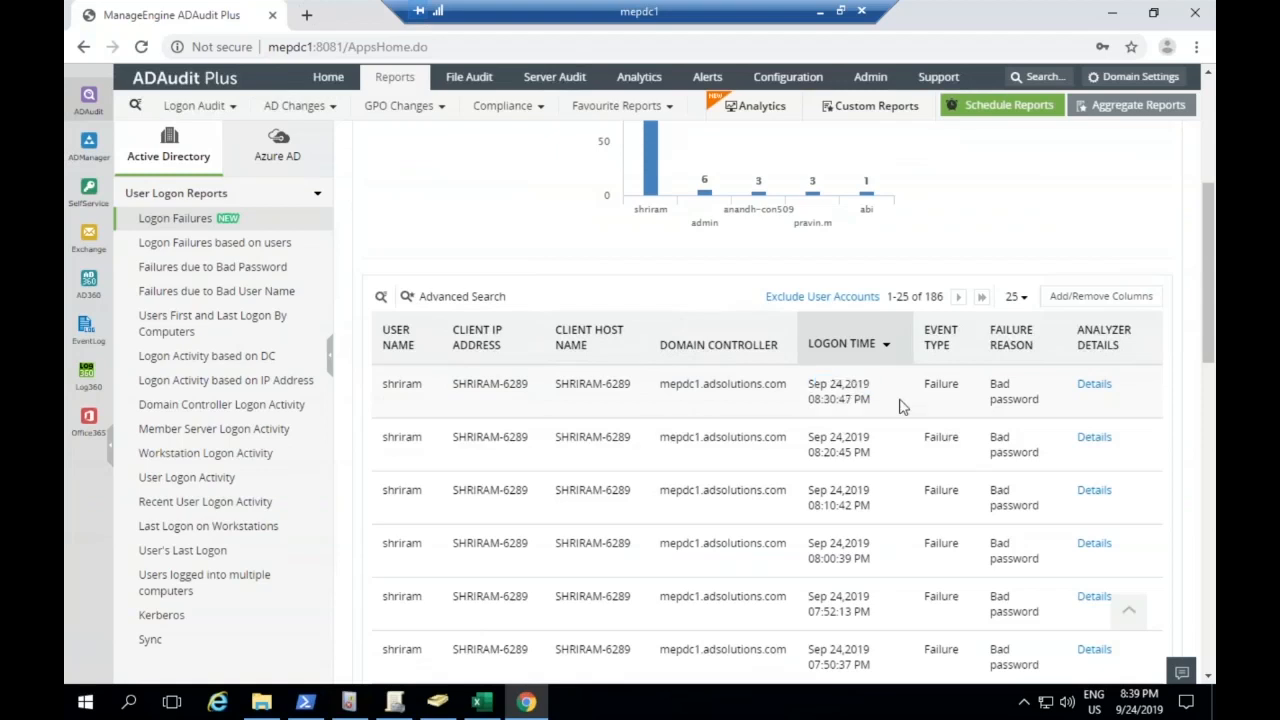
Switch to PowerShell to compare its FailureAudit output with the report, and leave its window
click(307, 706)
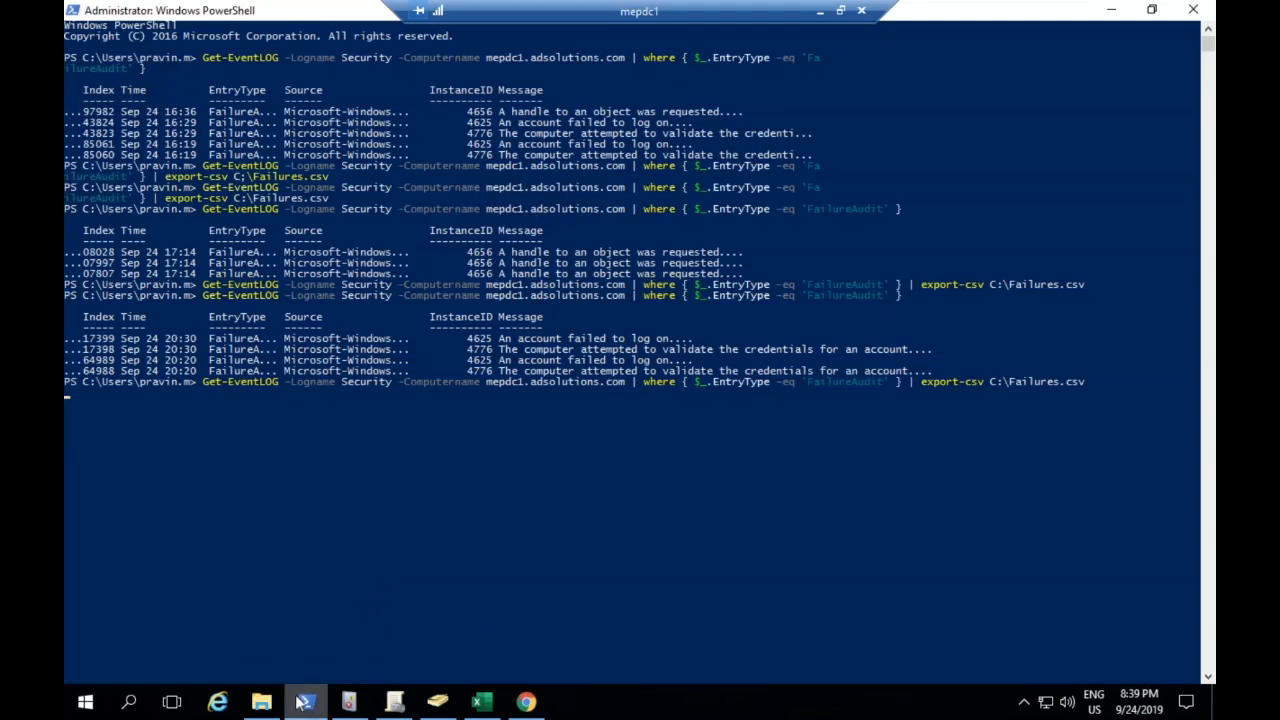
mouse_move(300, 703)
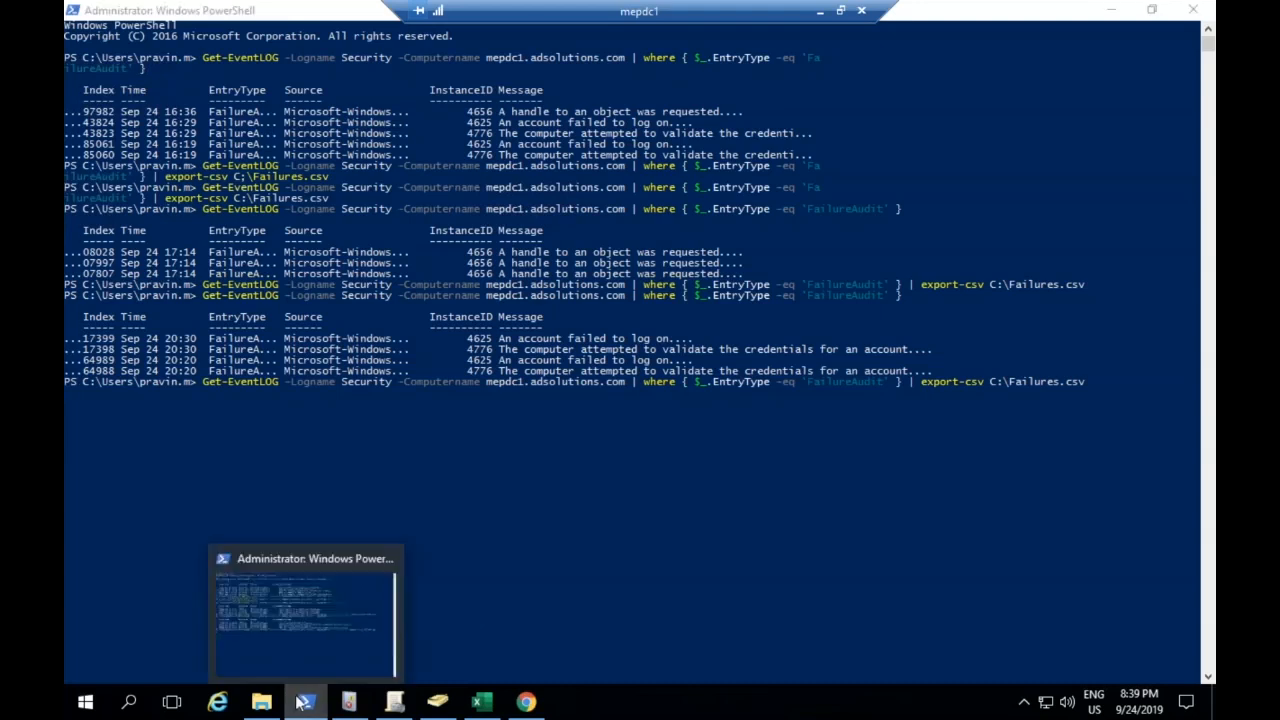
click(300, 703)
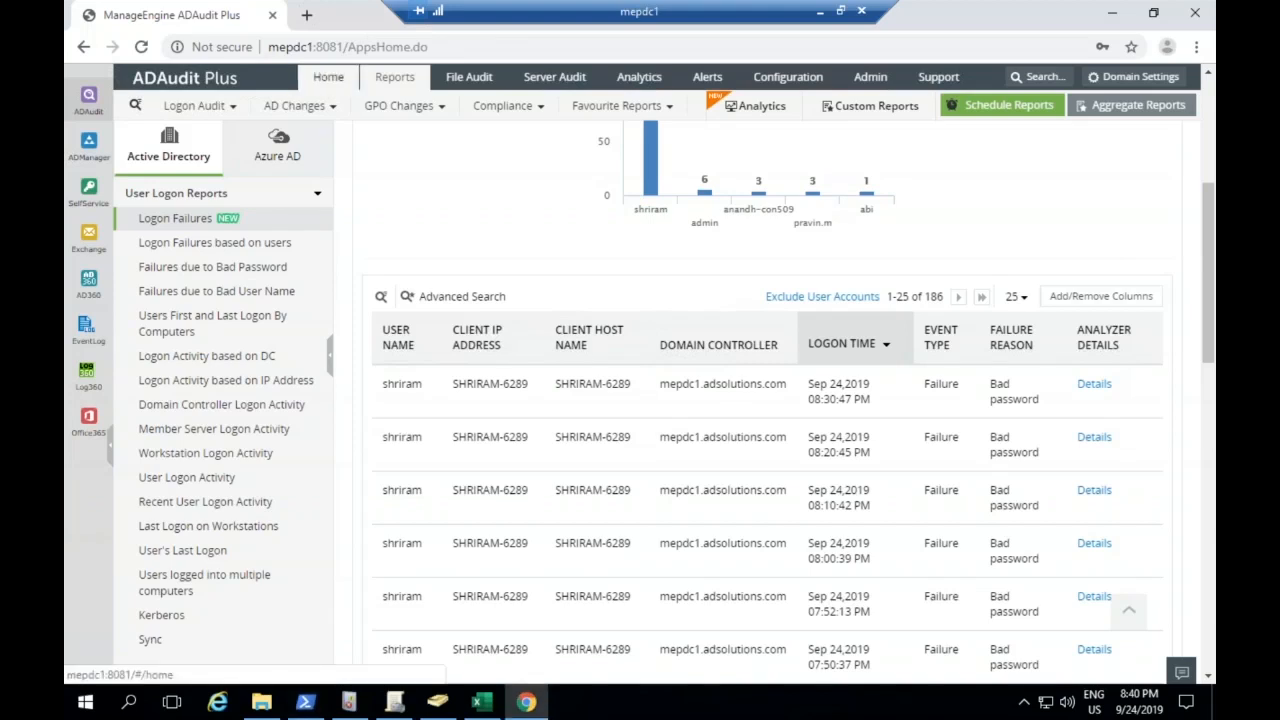
Open the home dashboard's Summary View in ADAudit Plus and review its logon, management and auditing sections
click(327, 78)
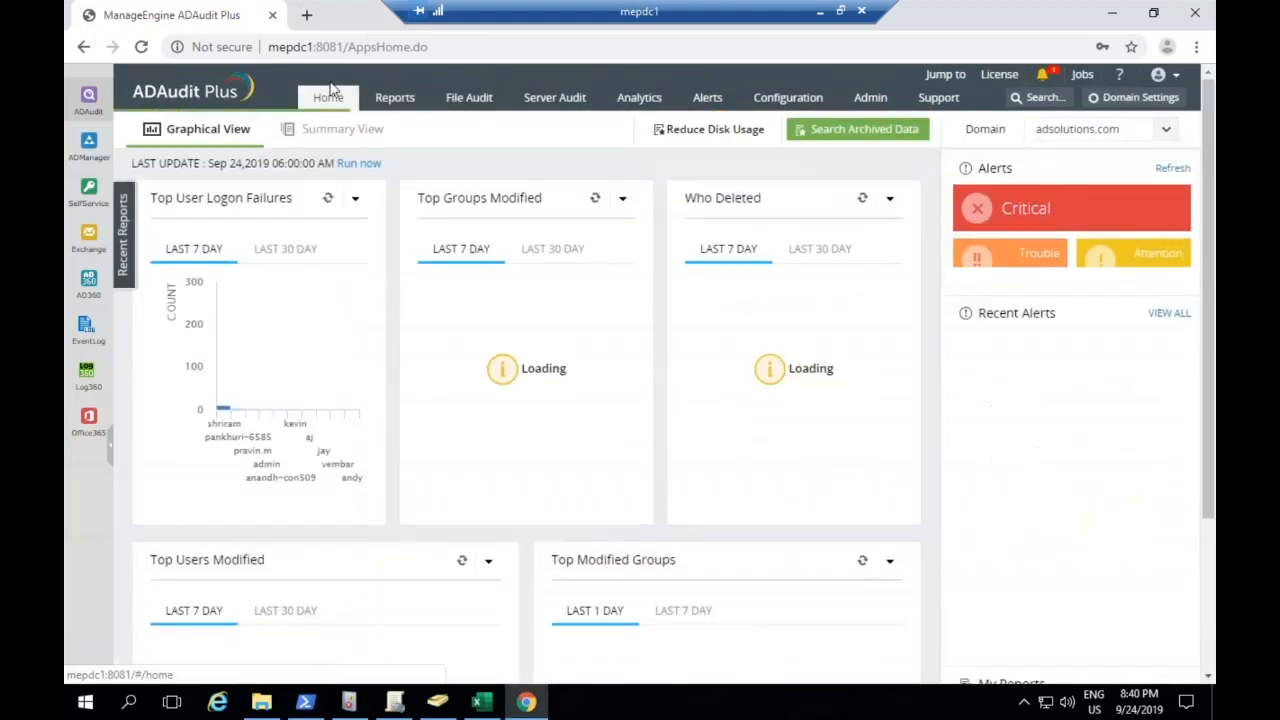
click(361, 131)
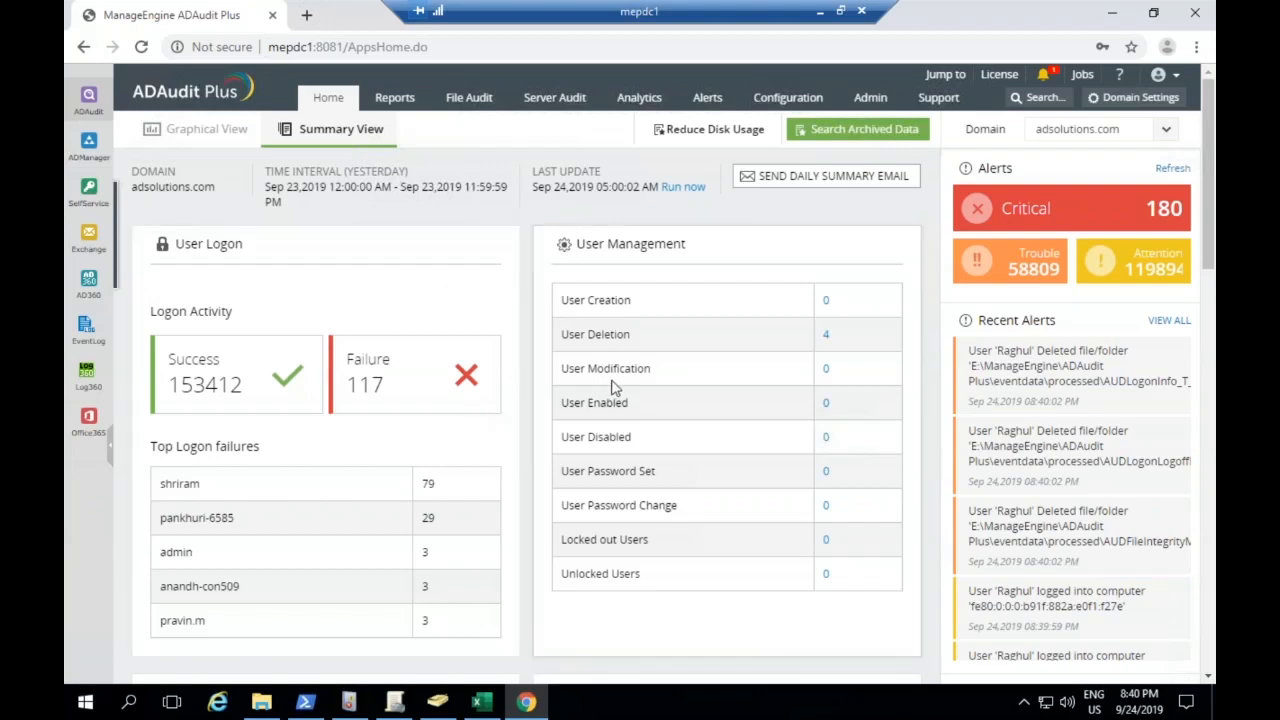
scroll(612, 390, down, 2)
scroll(612, 390, down, 1)
scroll(363, 497, down, 7)
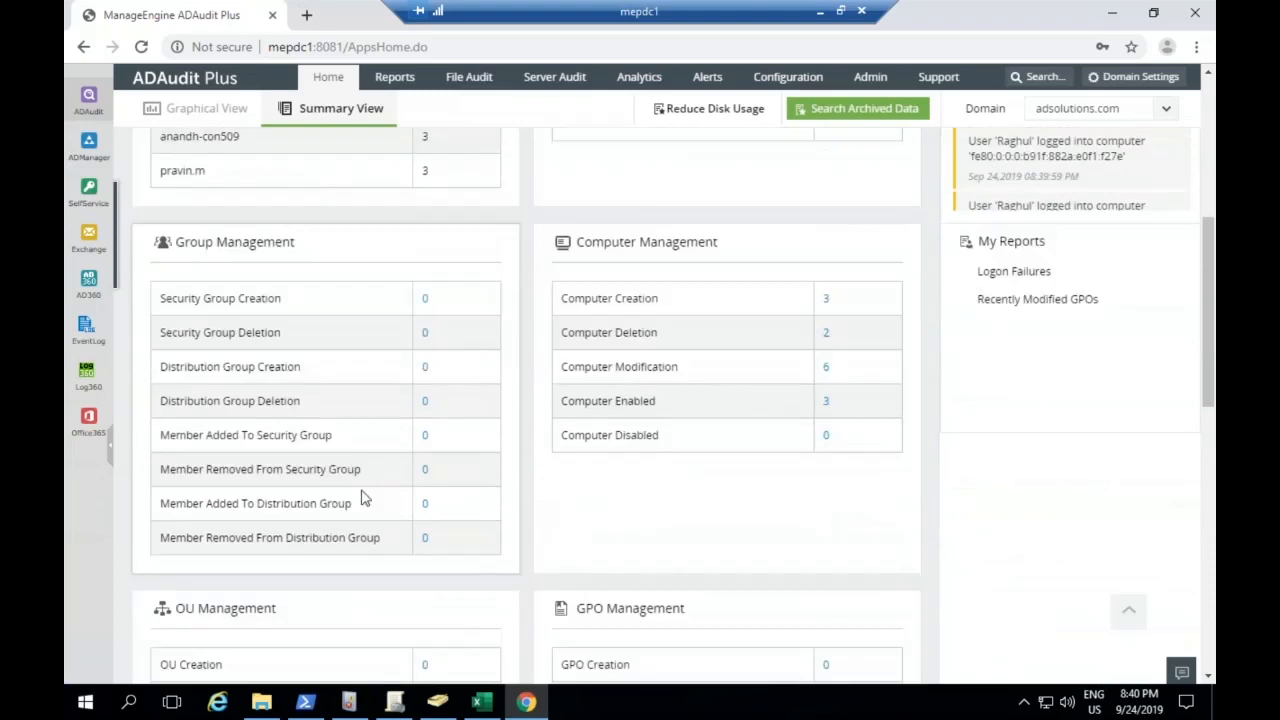
scroll(709, 466, down, 4)
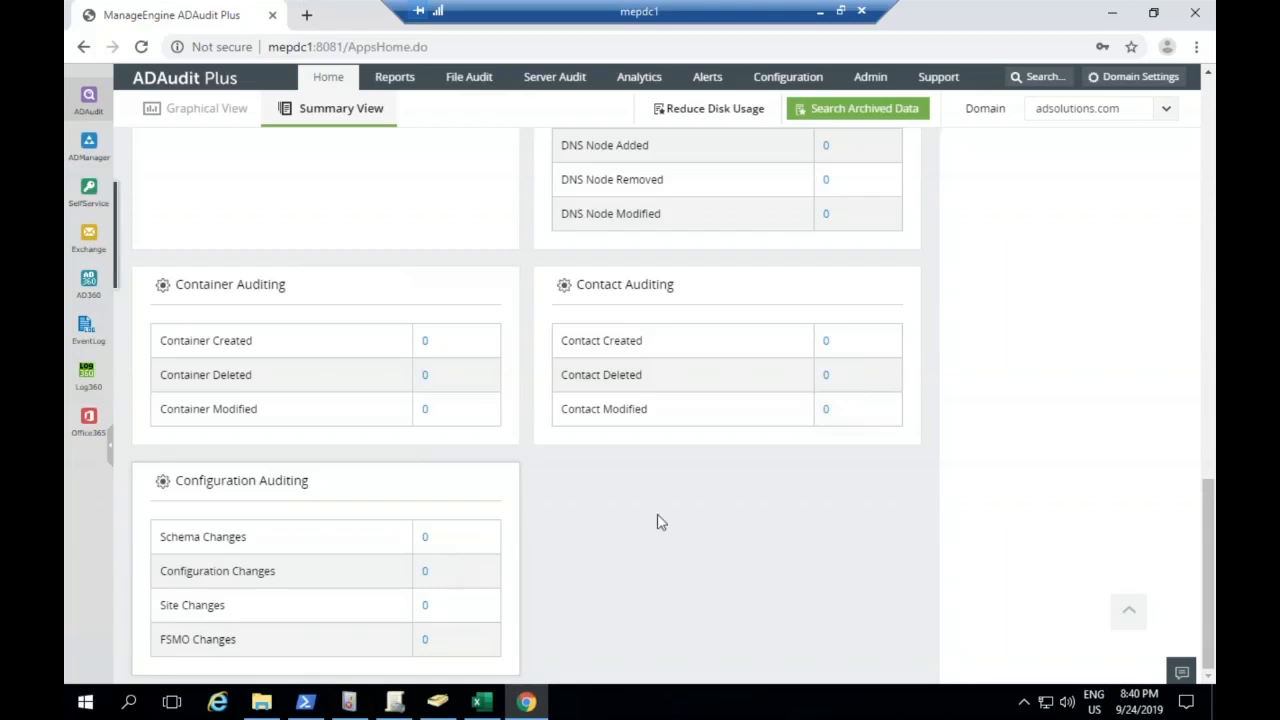
scroll(666, 517, up, 10)
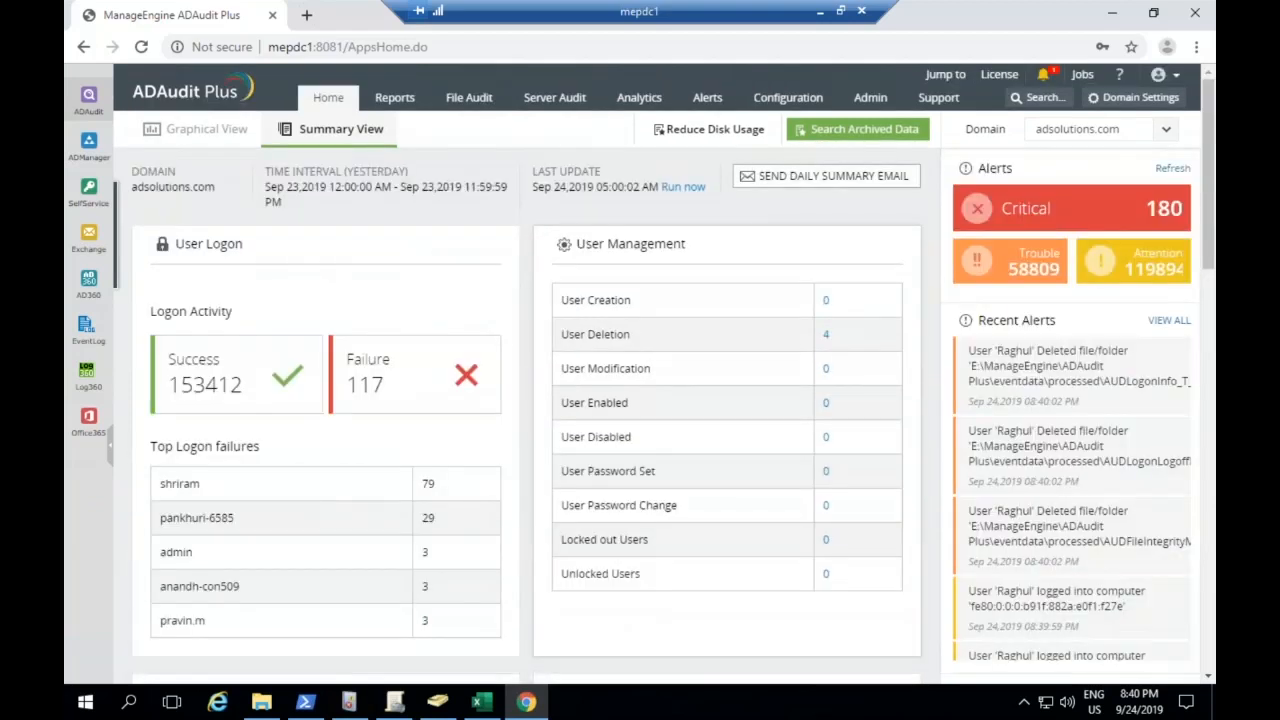
Inspect the daily summary email settings and cancel without saving
click(810, 176)
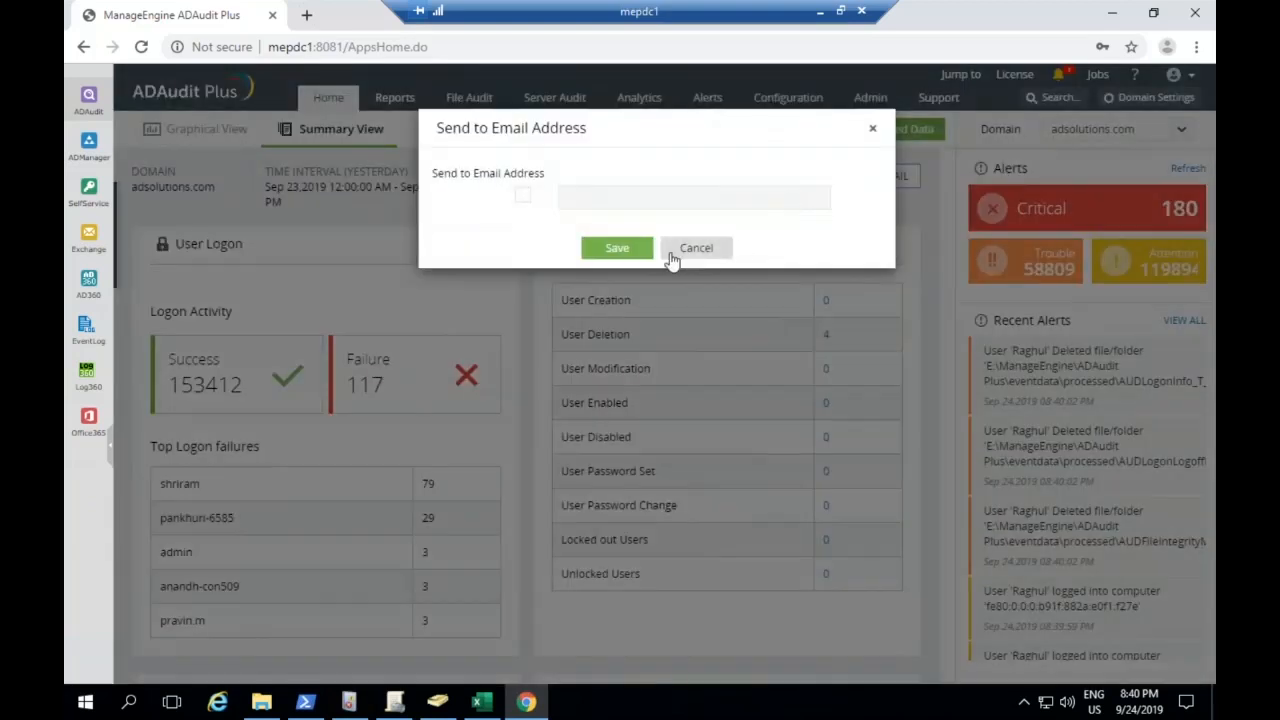
click(676, 255)
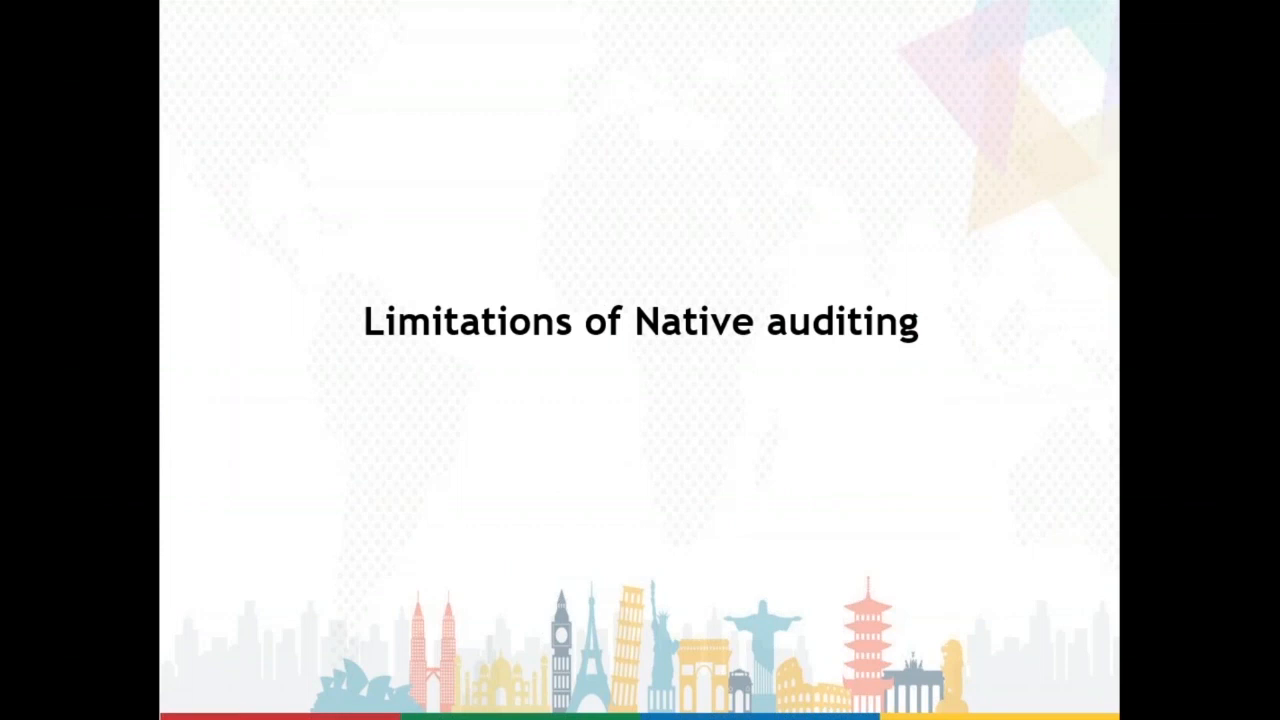
click(663, 352)
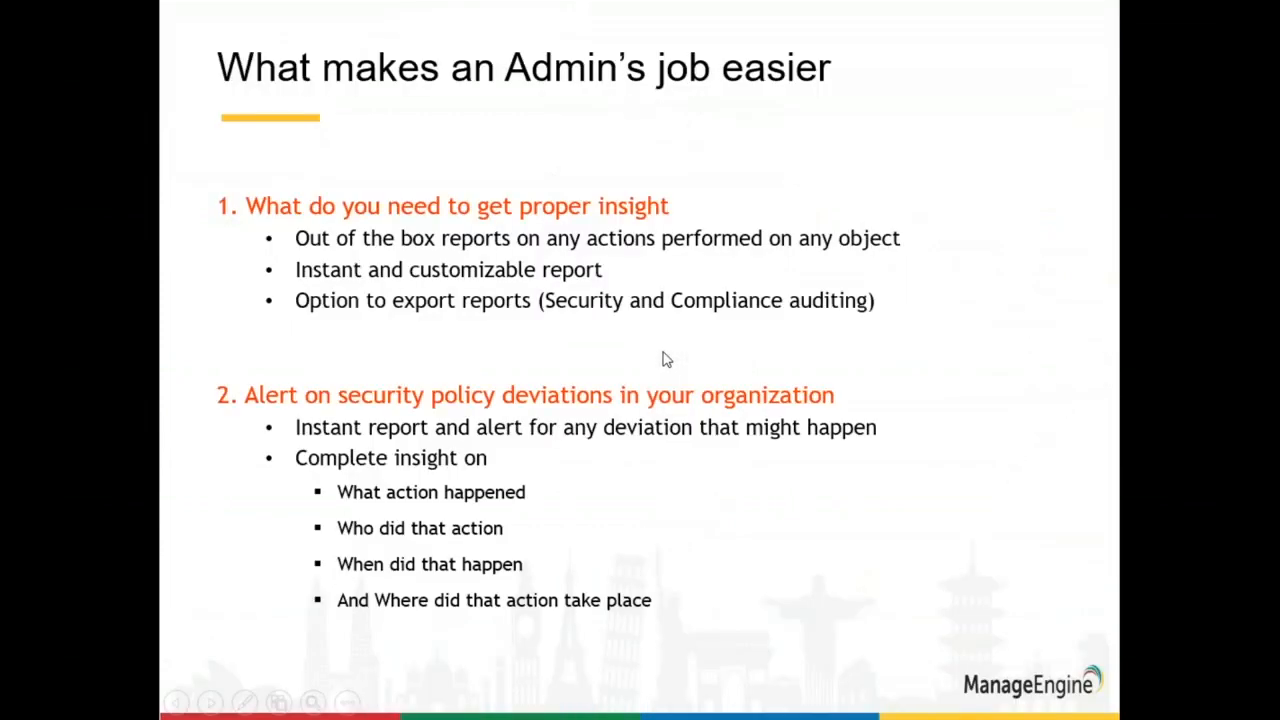
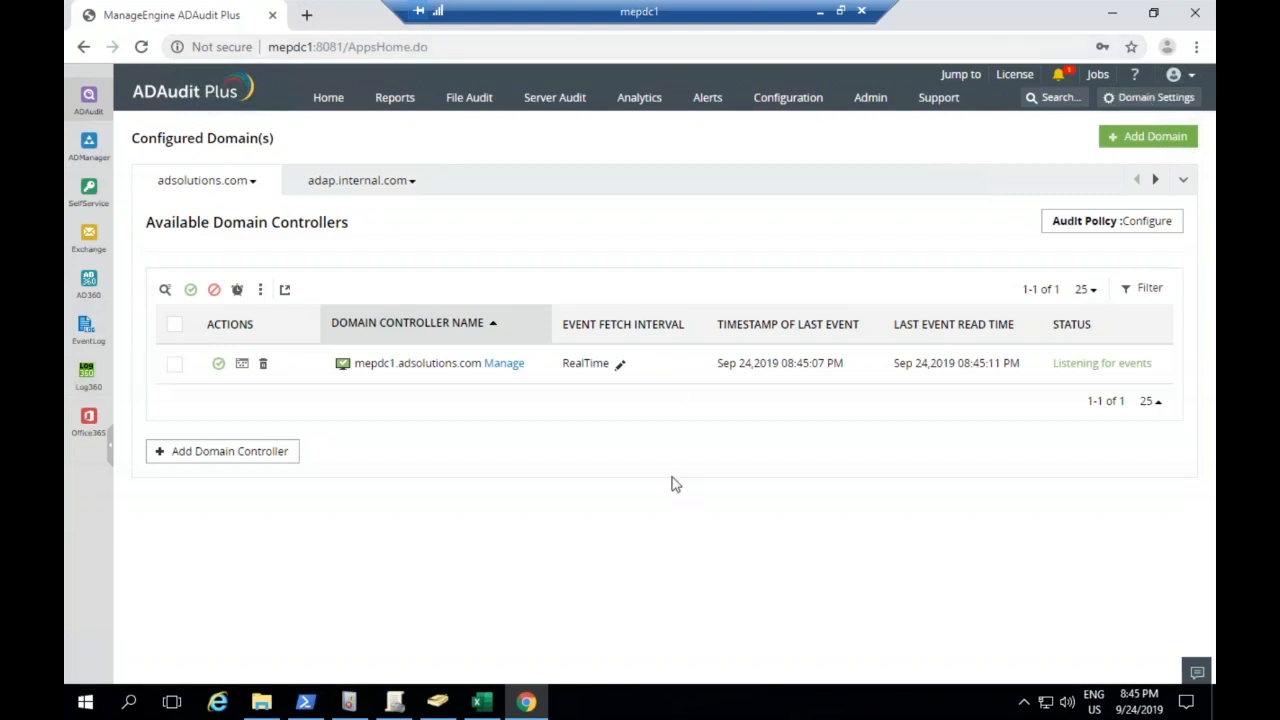
Search across ADAudit Plus for "domain controllers"
key(ctrl+space)
key(Escape)
click(1060, 100)
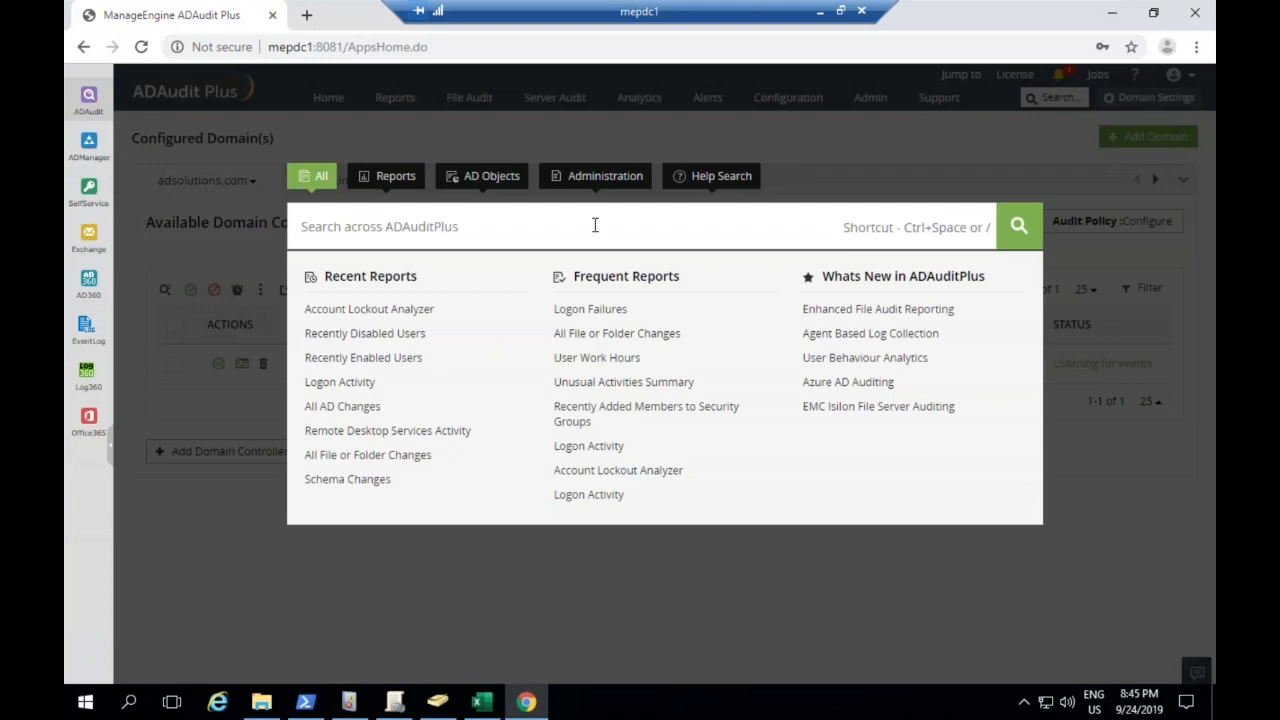
text(doa)
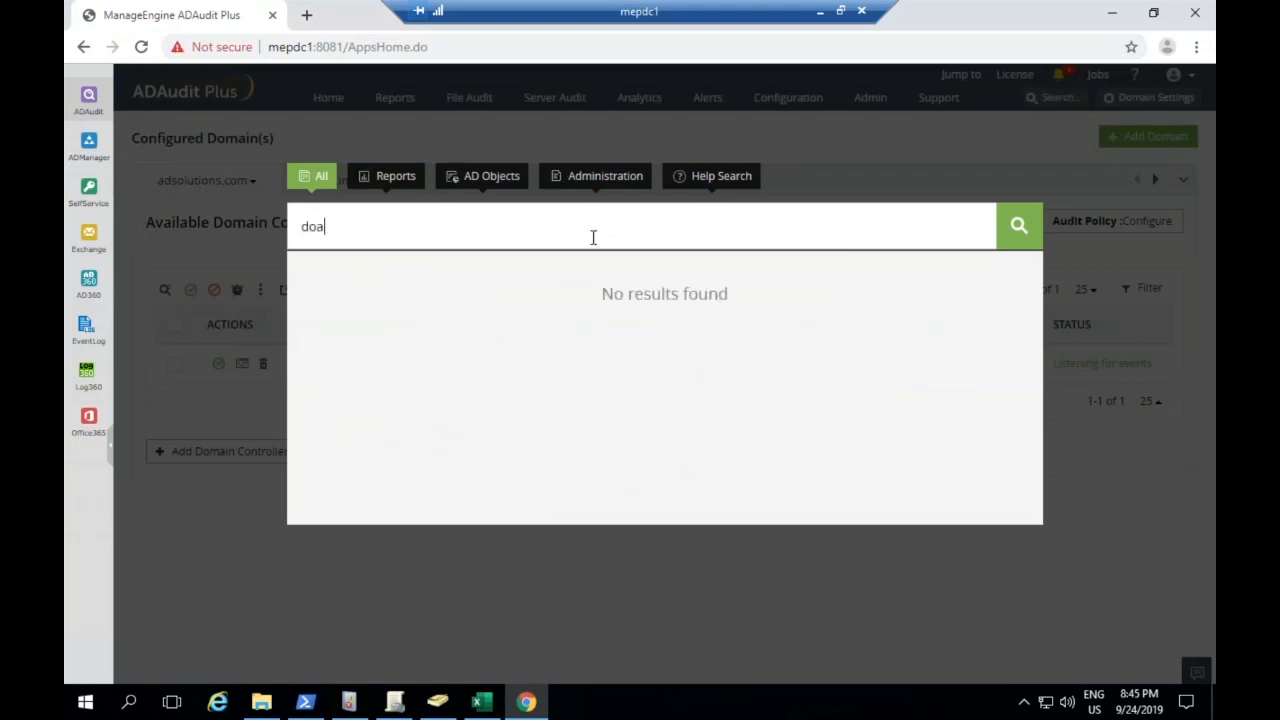
key(BackSpace)
text(main controllers)
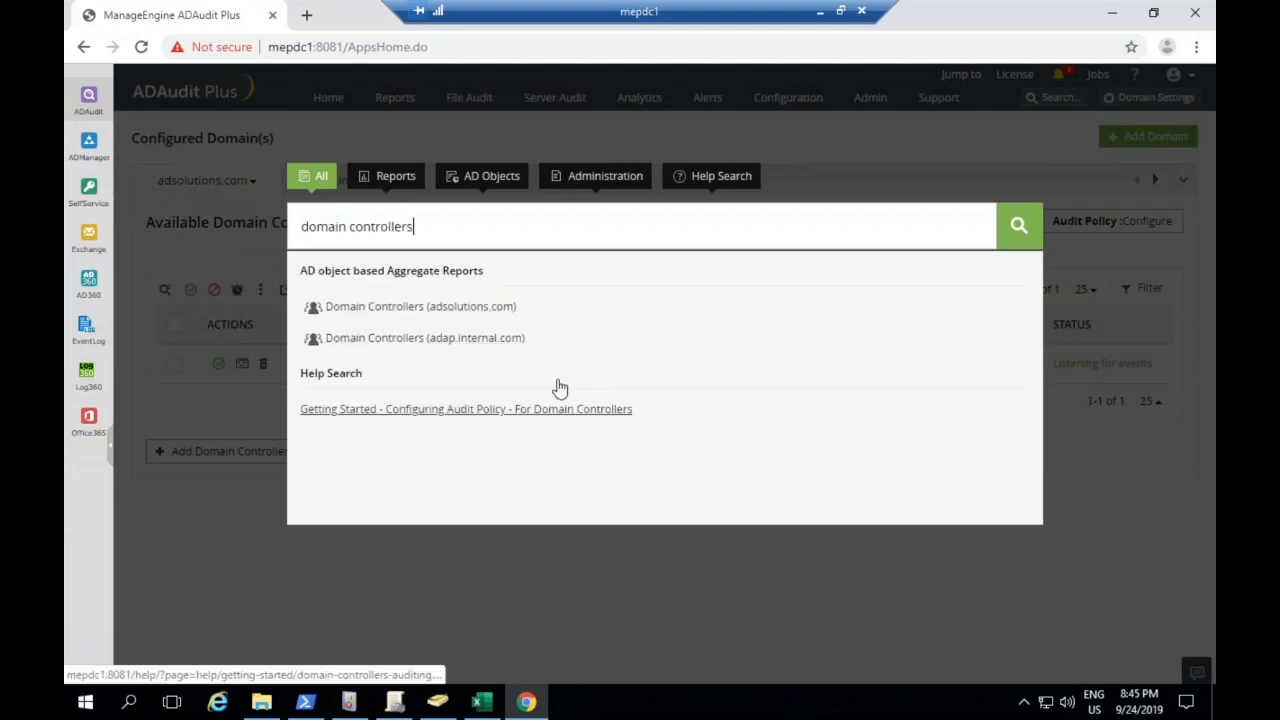
Open the help article on configuring audit policy for domain controllers, show its manual configuration, and highlight the required advanced audit policies
click(466, 410)
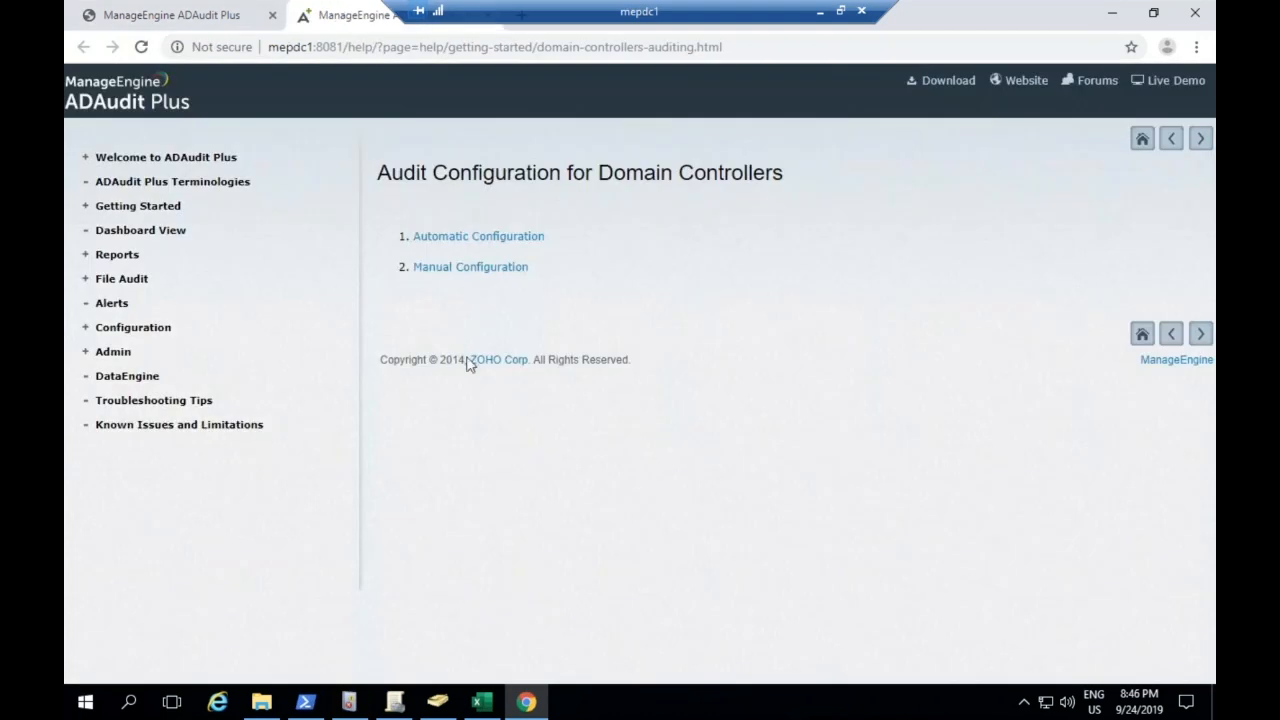
click(465, 268)
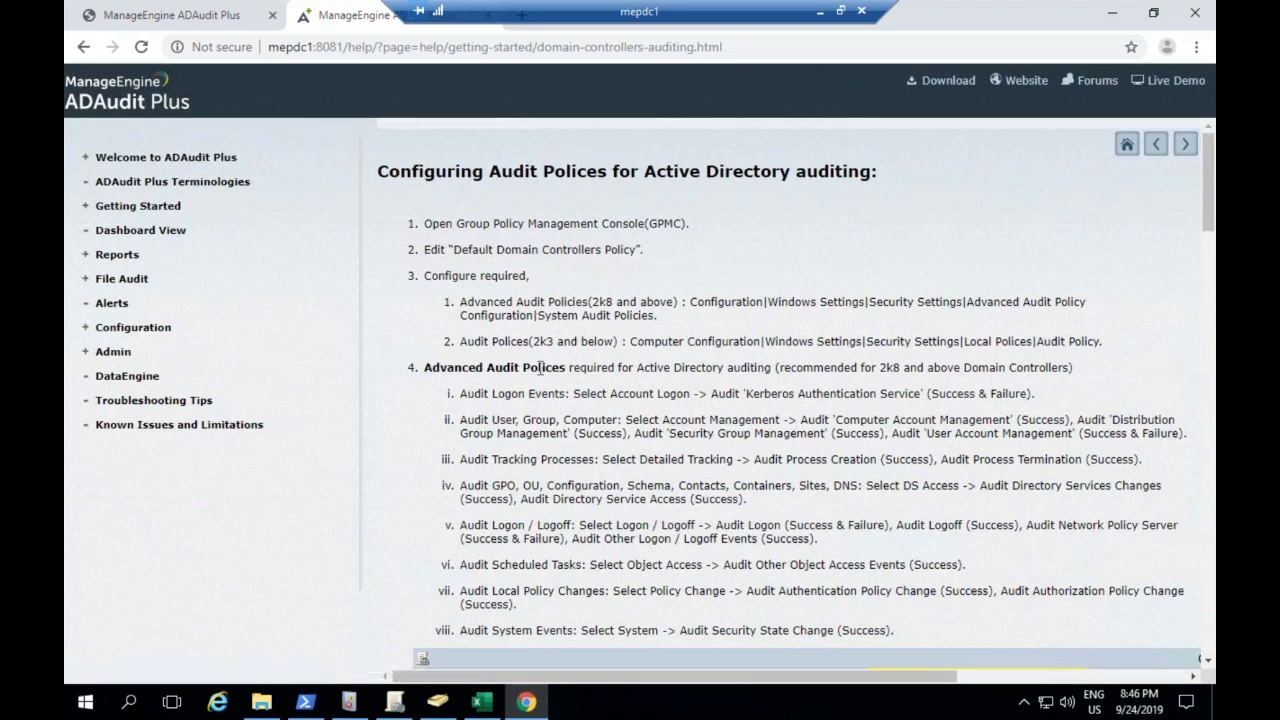
drag(459, 395, 888, 657)
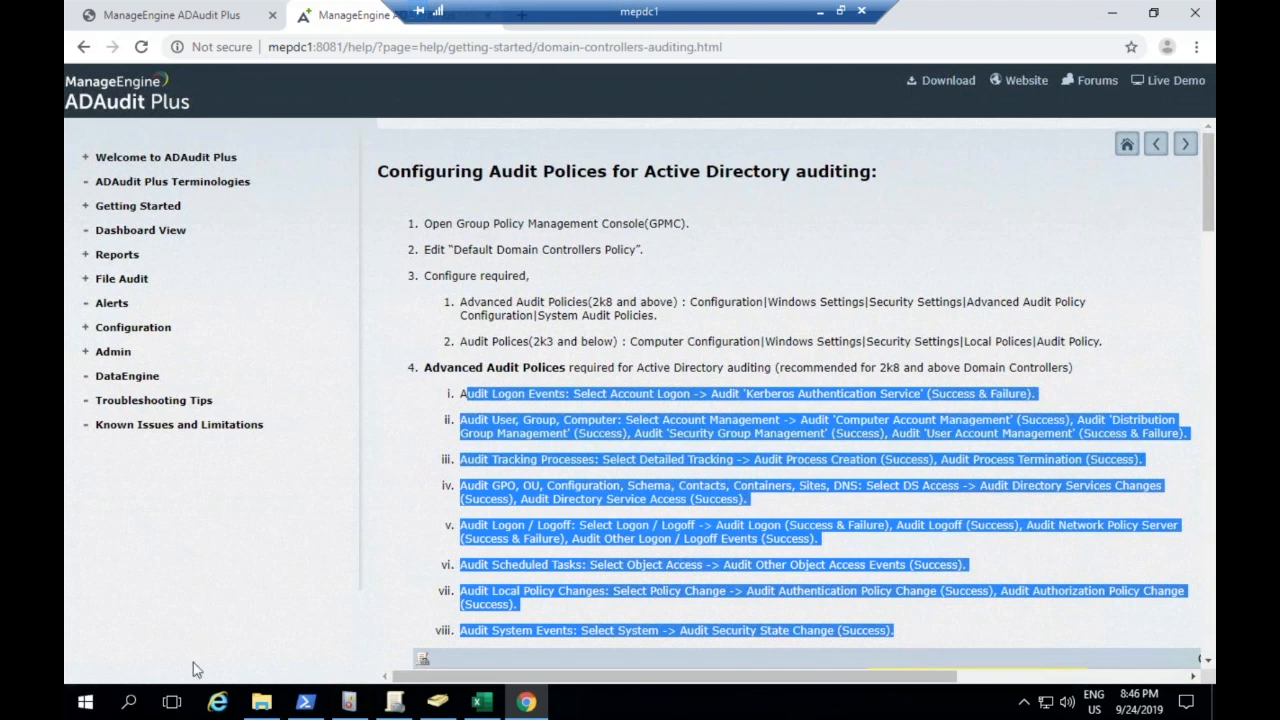
Switch to Group Policy Management, open the Default Domain Controllers Policy for editing, and enlarge the editor window
click(390, 705)
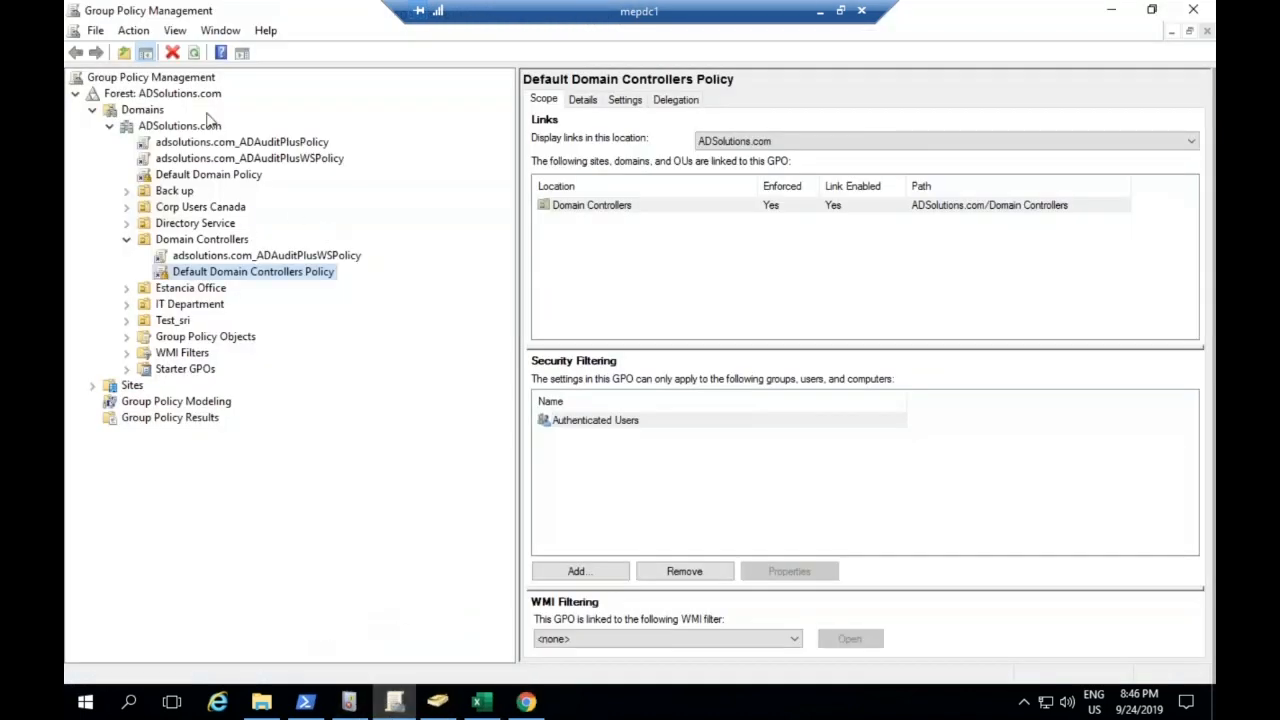
right_click(291, 276)
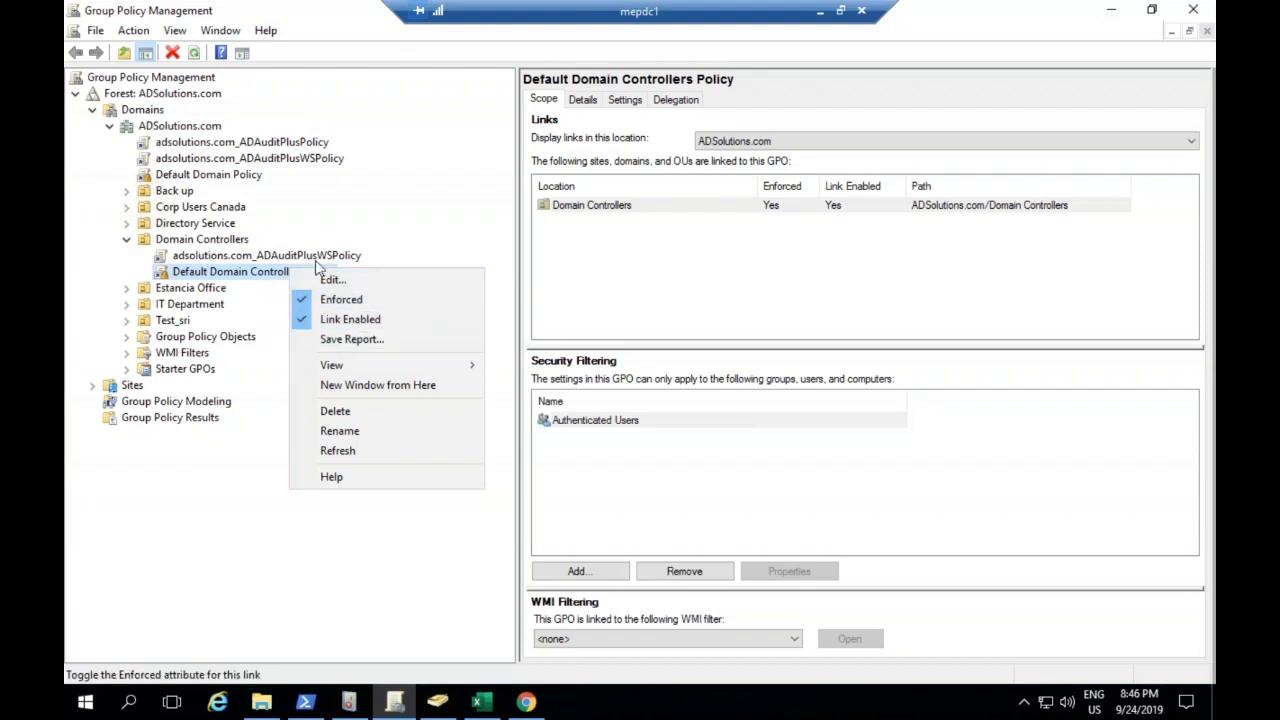
click(374, 287)
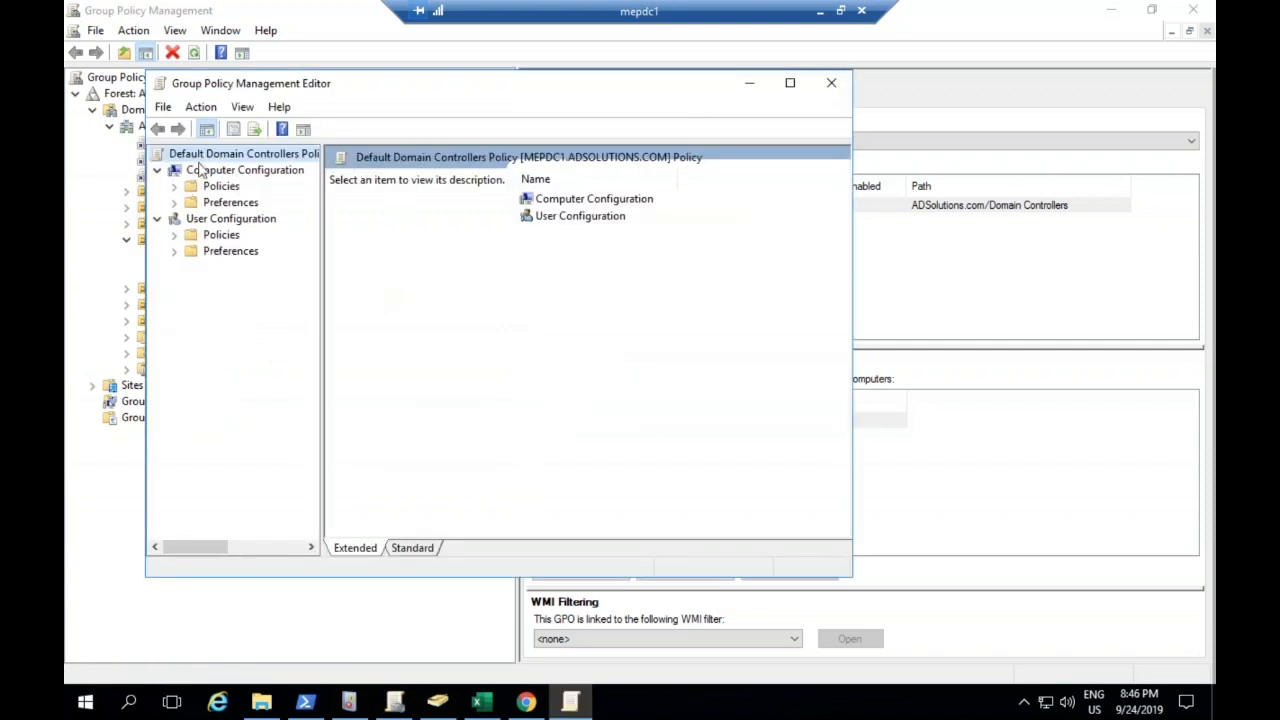
double_click(364, 72)
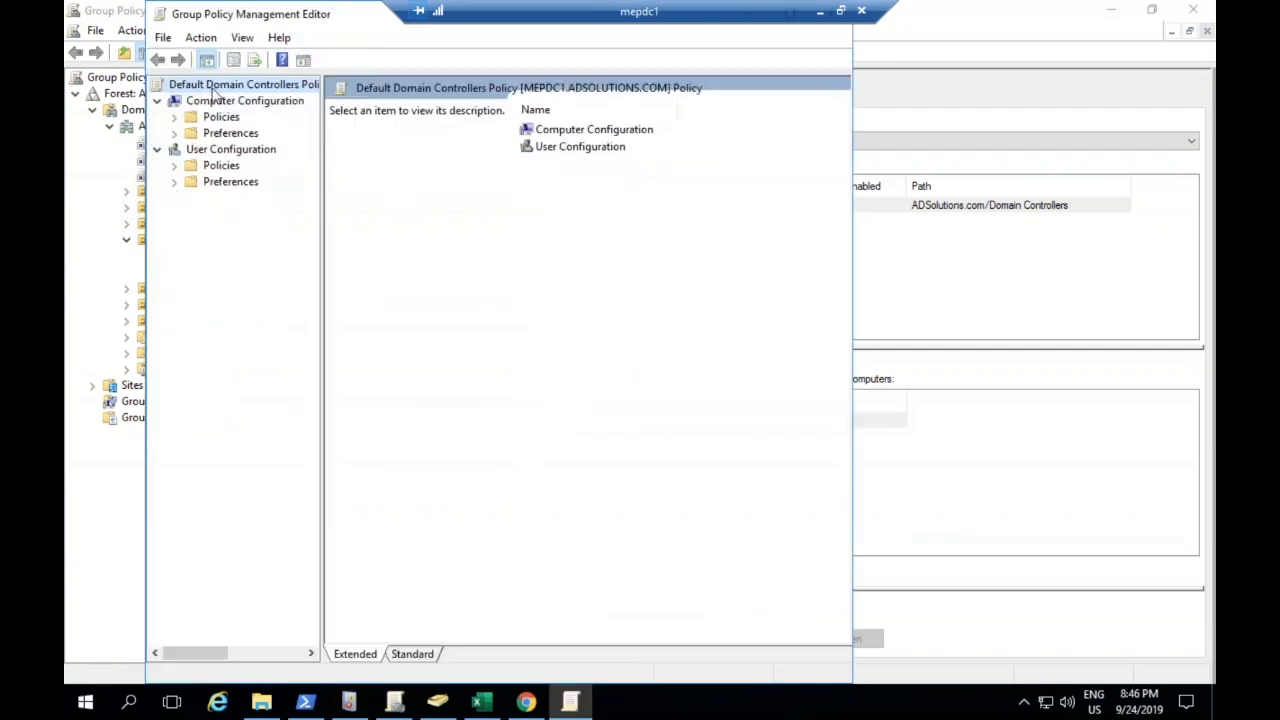
Expand Computer Configuration > Policies > Windows Settings > Security Settings > Advanced Audit Policy Configuration > Audit Policies to reveal its categories
click(175, 117)
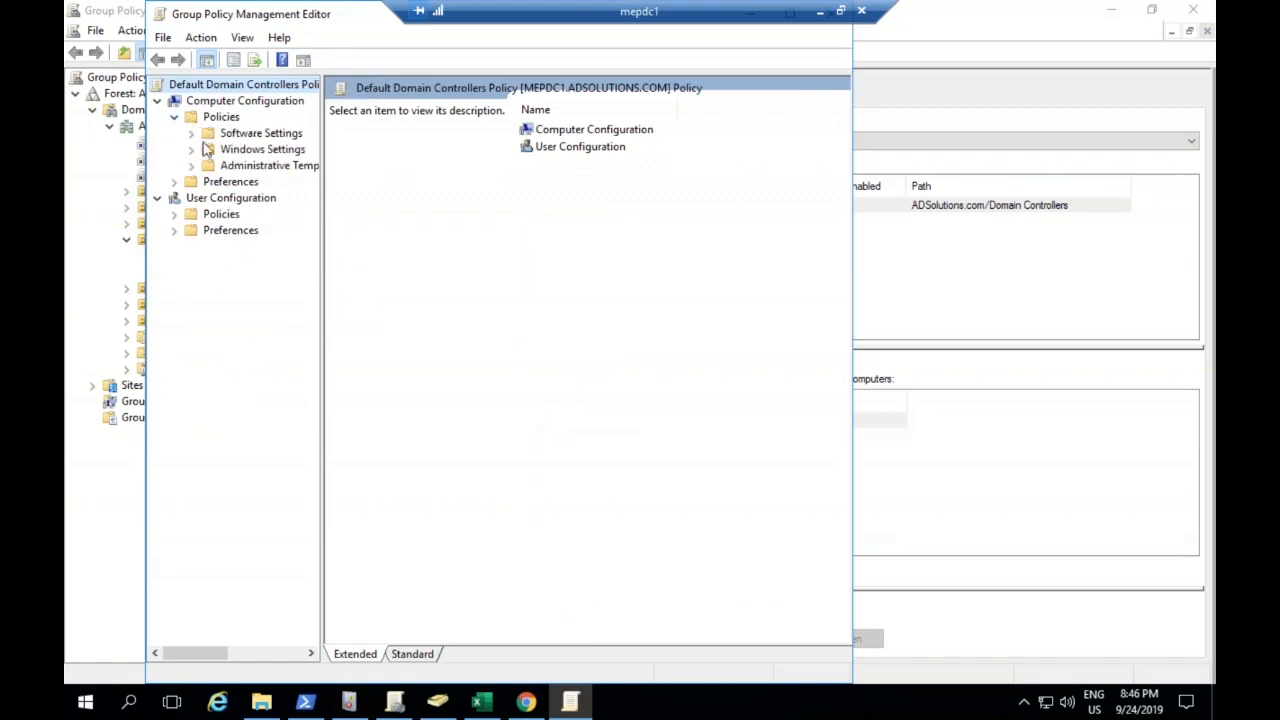
click(191, 149)
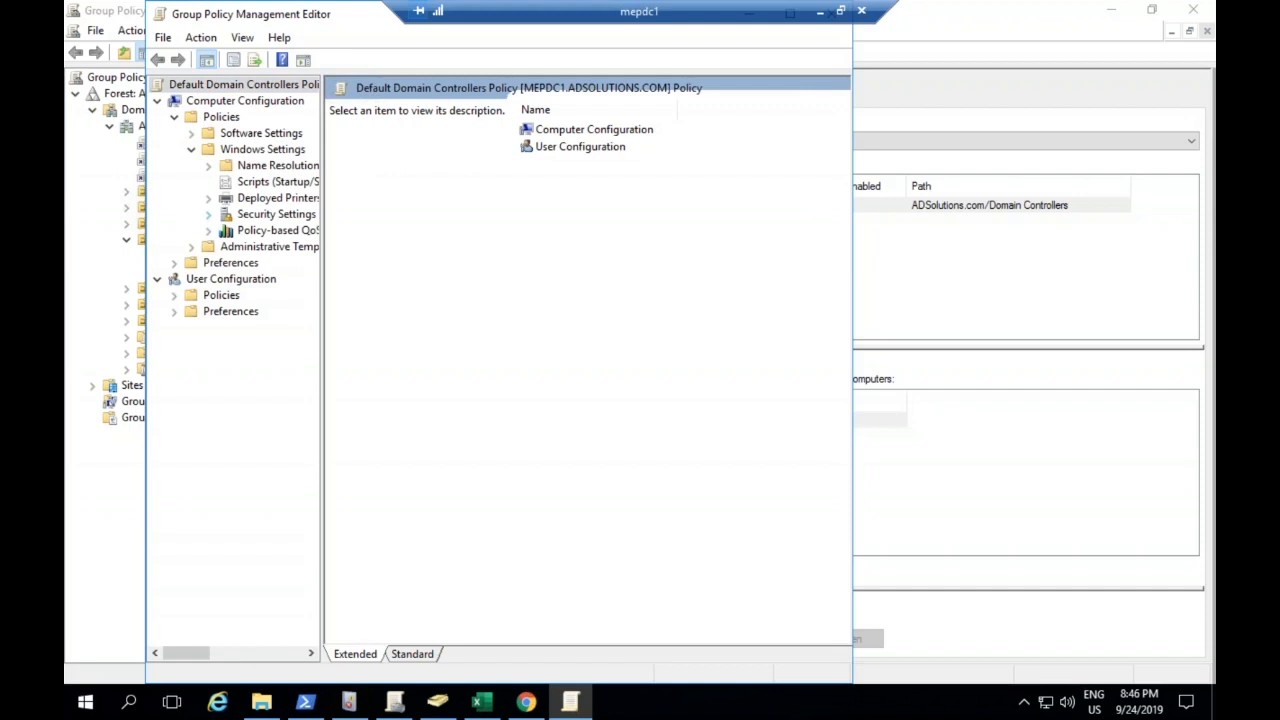
click(208, 214)
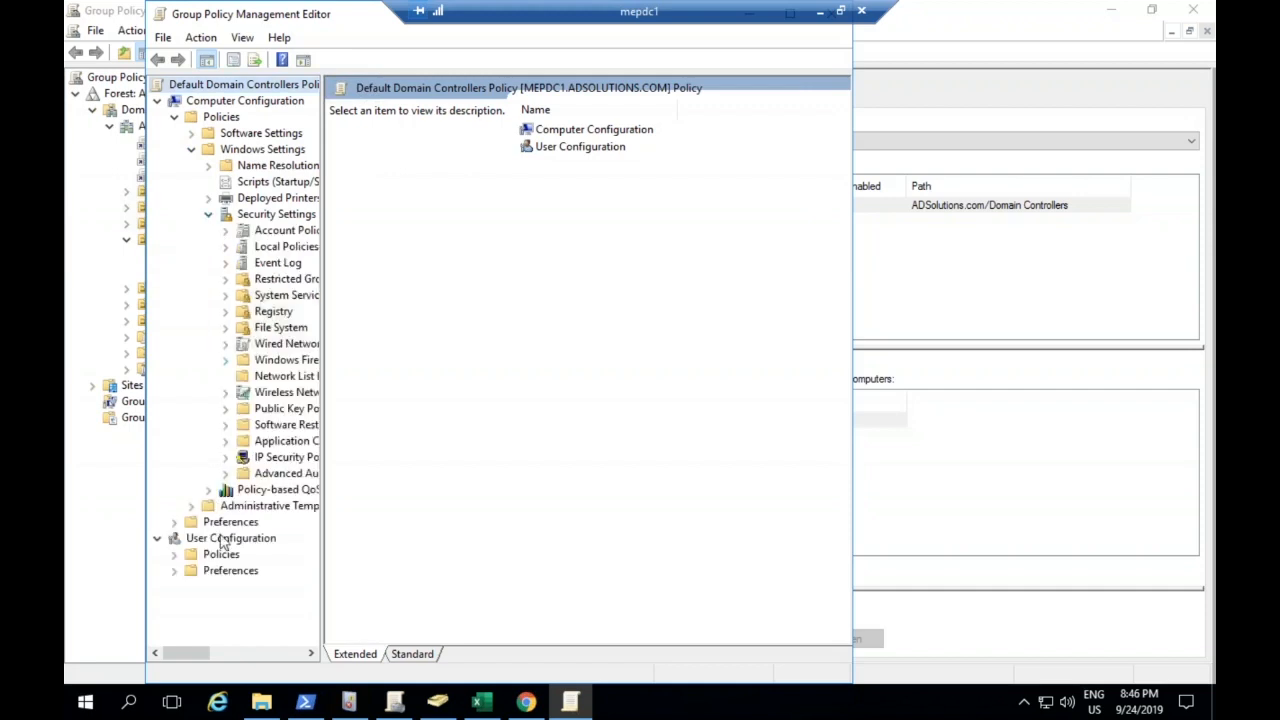
click(225, 473)
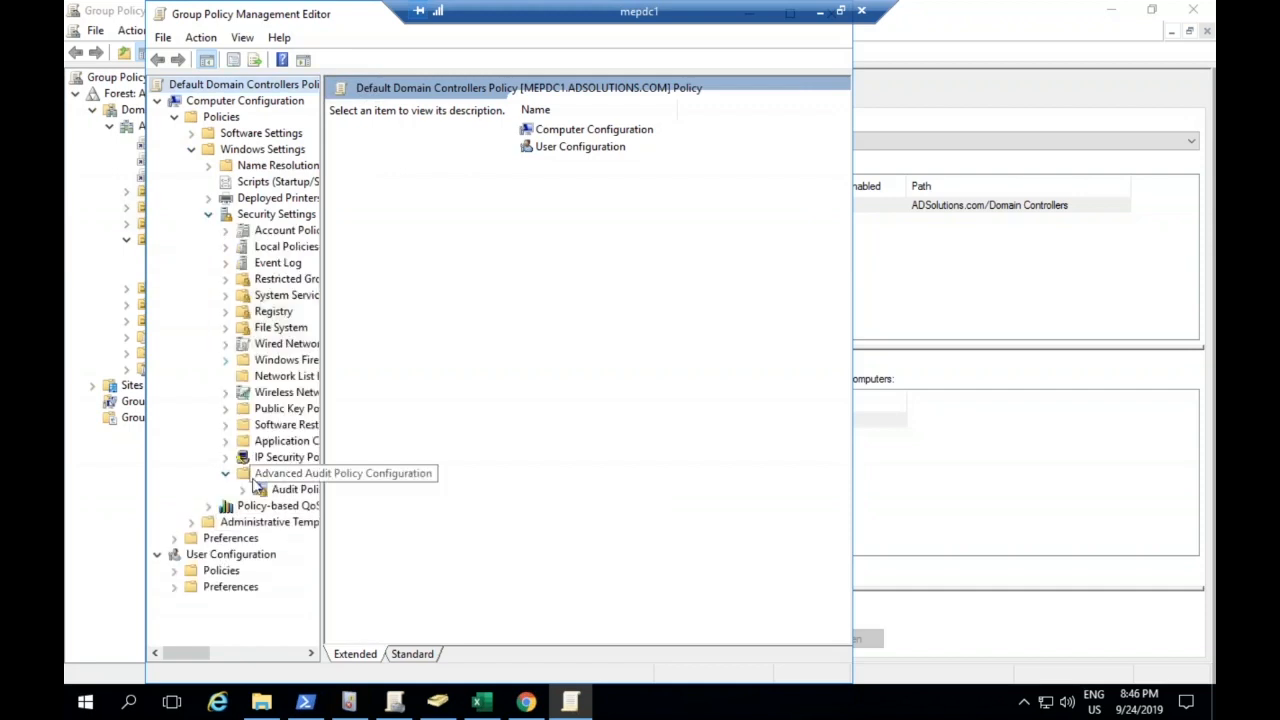
click(243, 489)
click(302, 656)
click(302, 656)
click(302, 656)
click(302, 656)
click(302, 656)
click(302, 656)
click(302, 656)
click(302, 656)
click(296, 654)
click(296, 654)
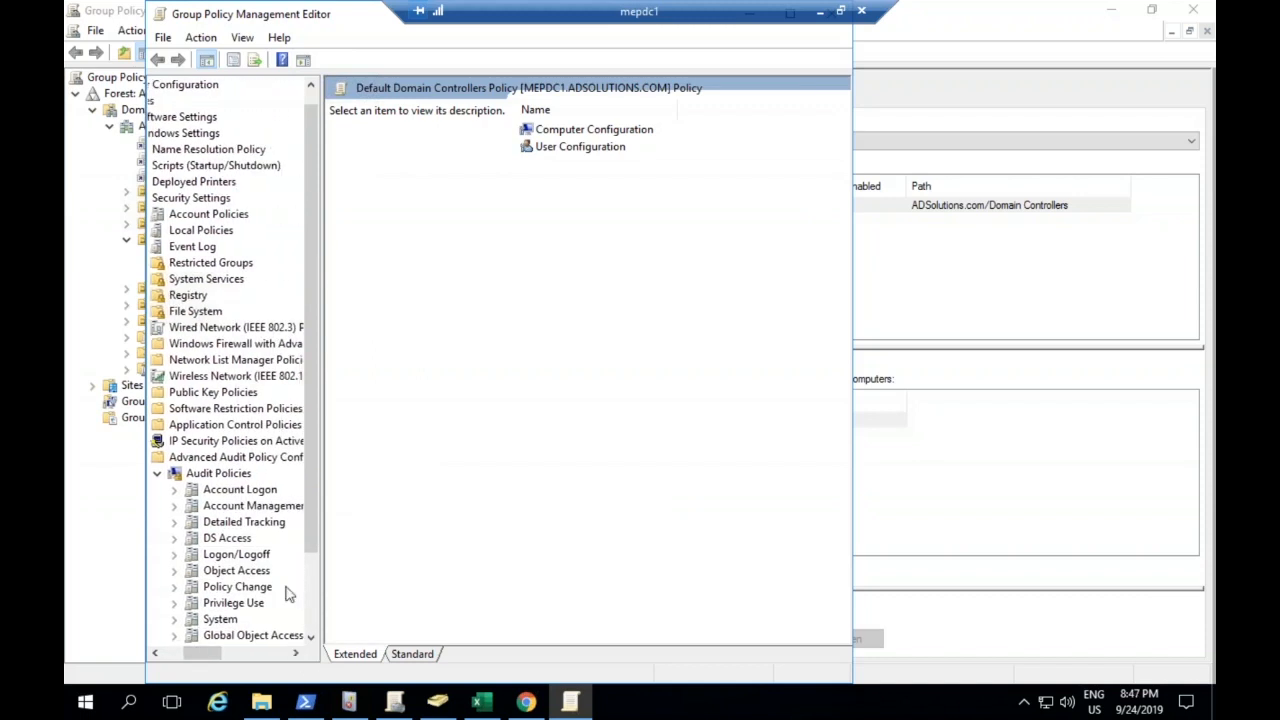
Examine the Account Logon audit subcategories and the Audit Kerberos Authentication Service properties, leaving the settings as they are
click(249, 491)
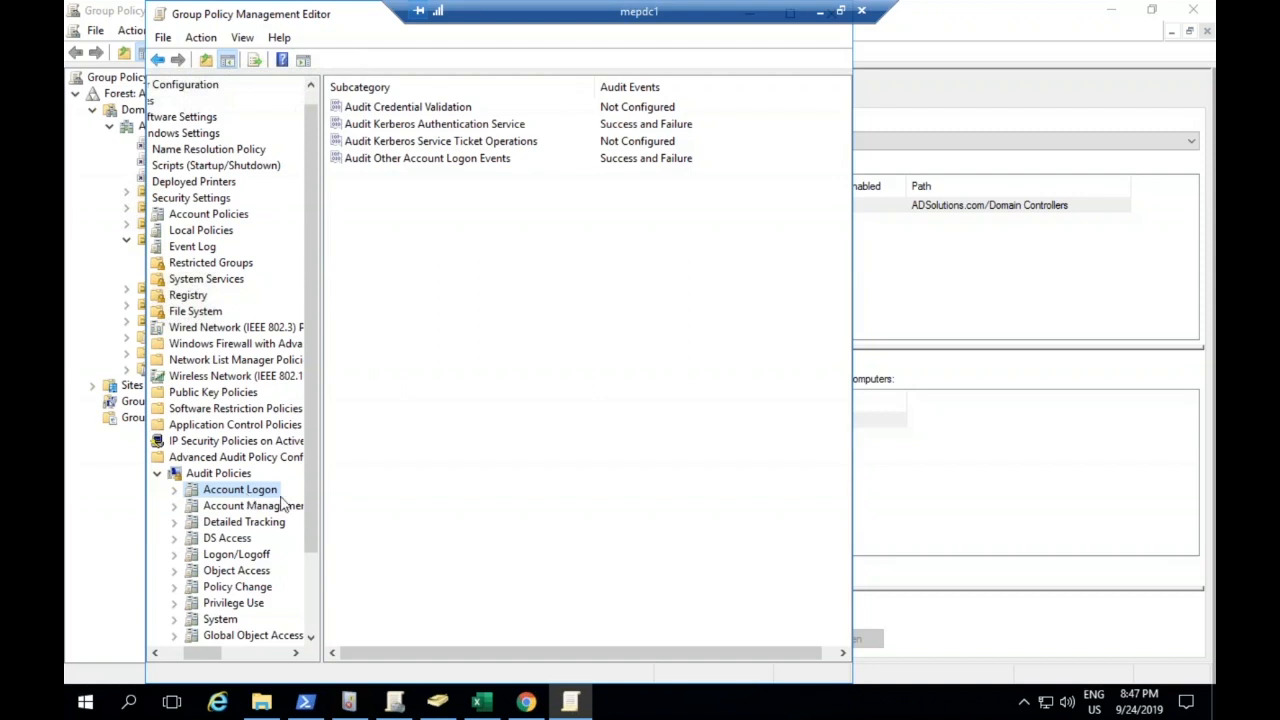
double_click(467, 124)
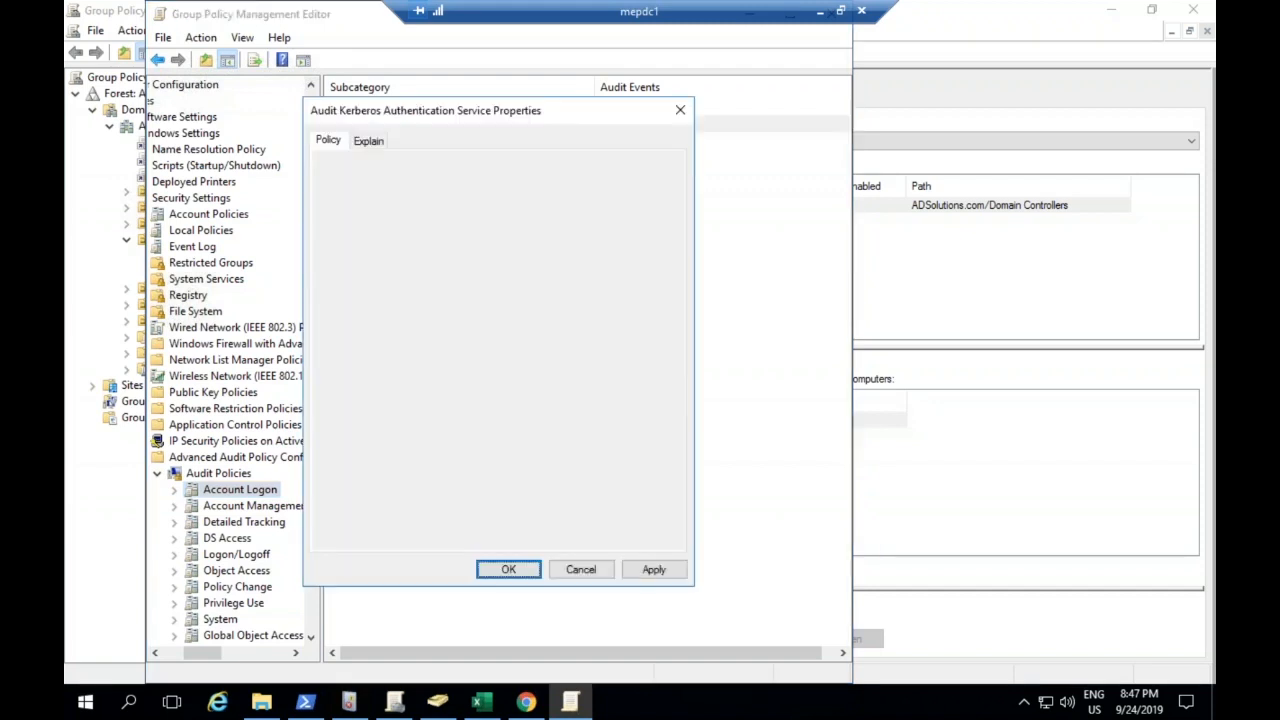
click(580, 569)
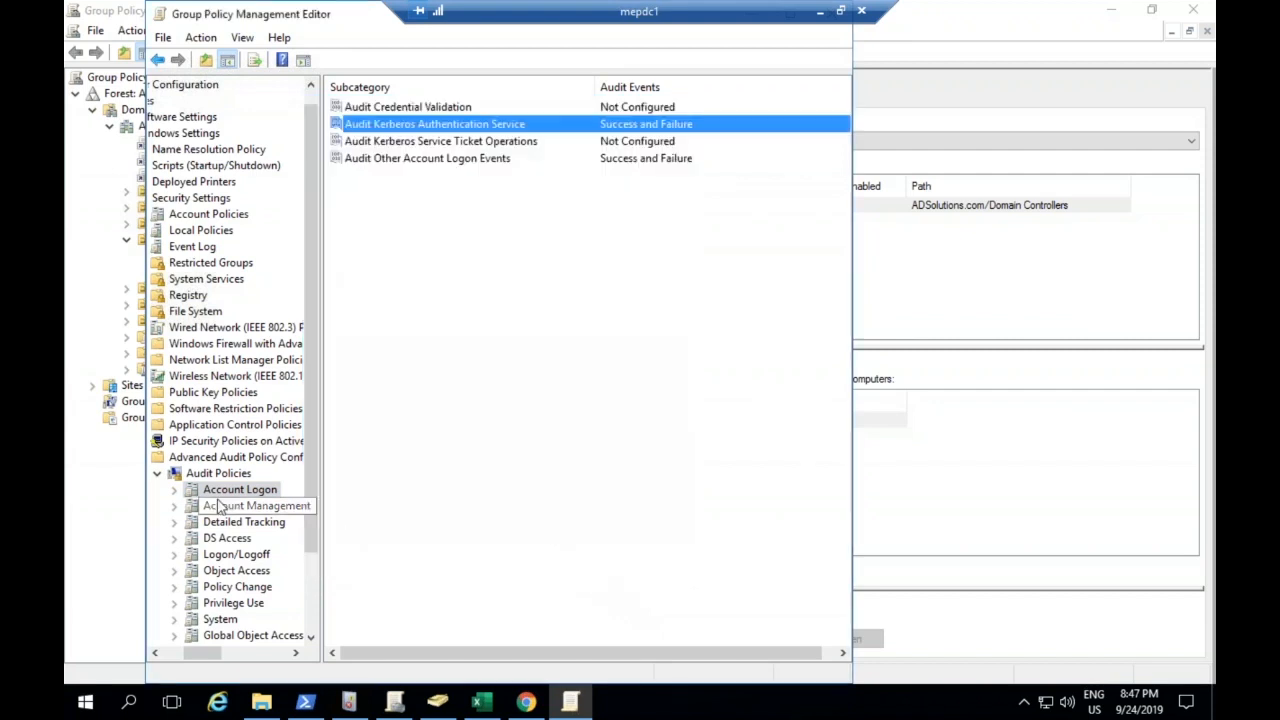
scroll(287, 506, down, 2)
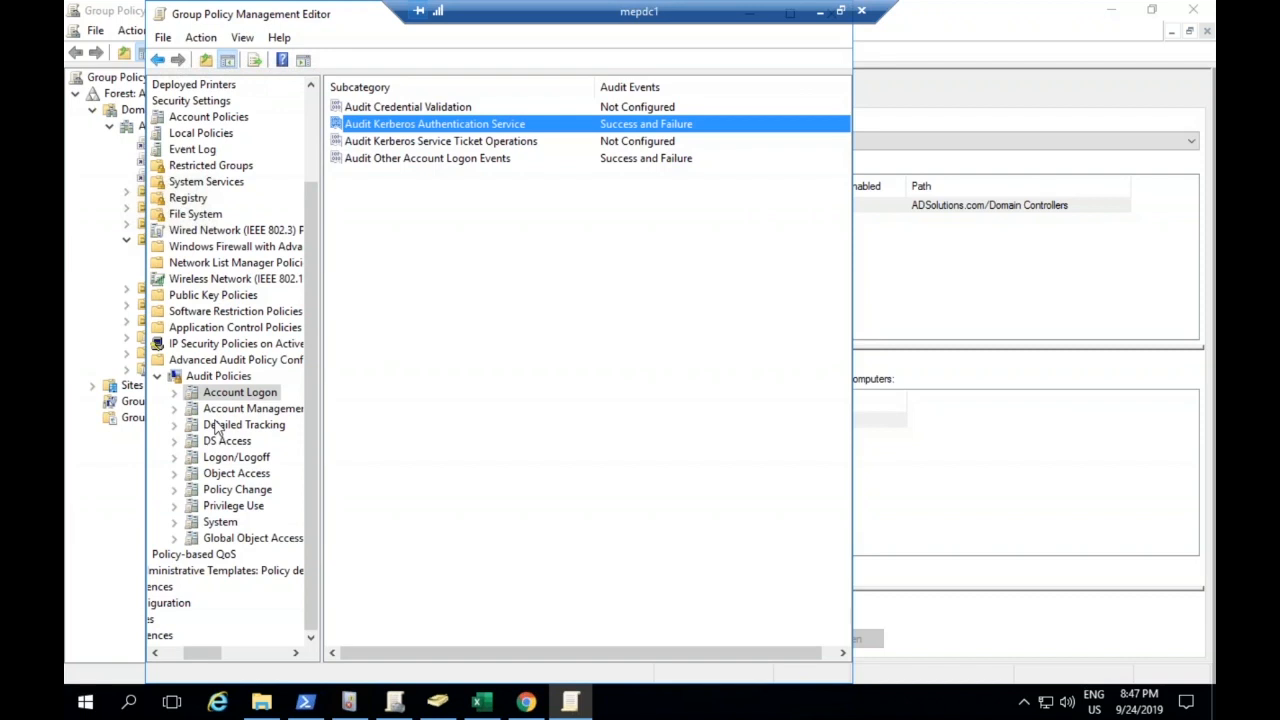
Find Command Prompt with the search term "cmd" and run it as administrator
click(86, 702)
text(cmd)
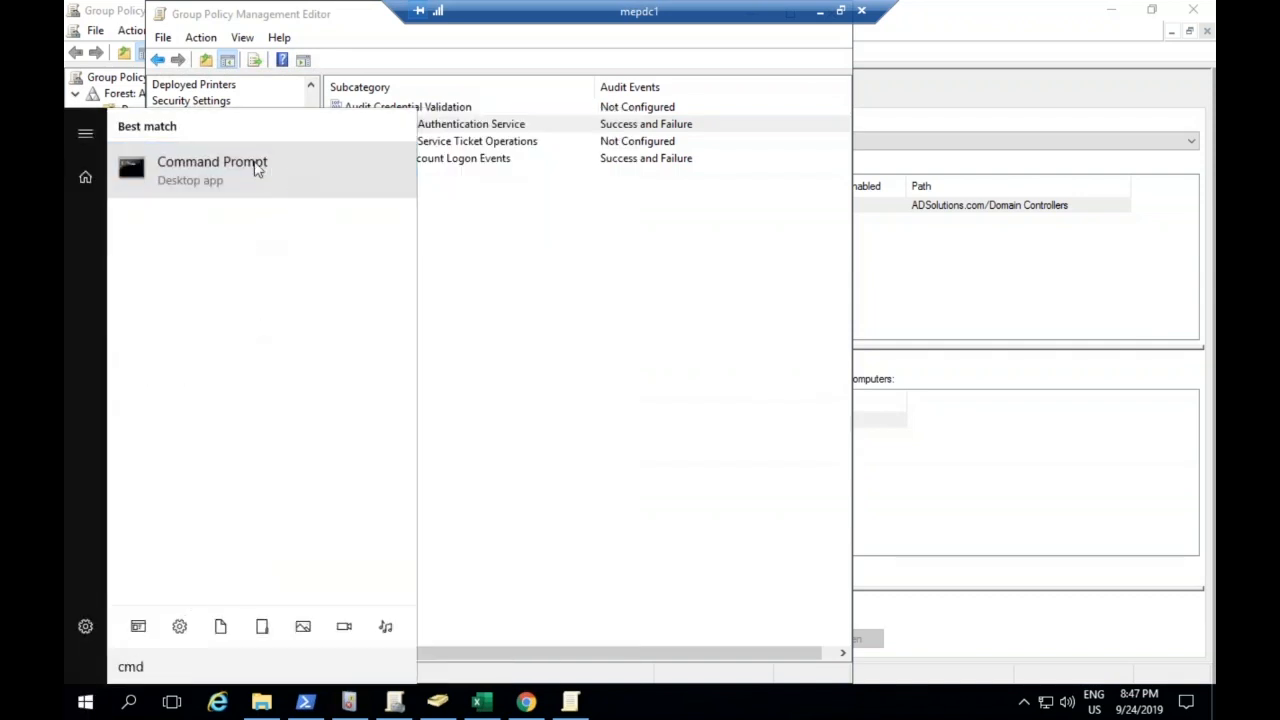
right_click(249, 163)
click(292, 182)
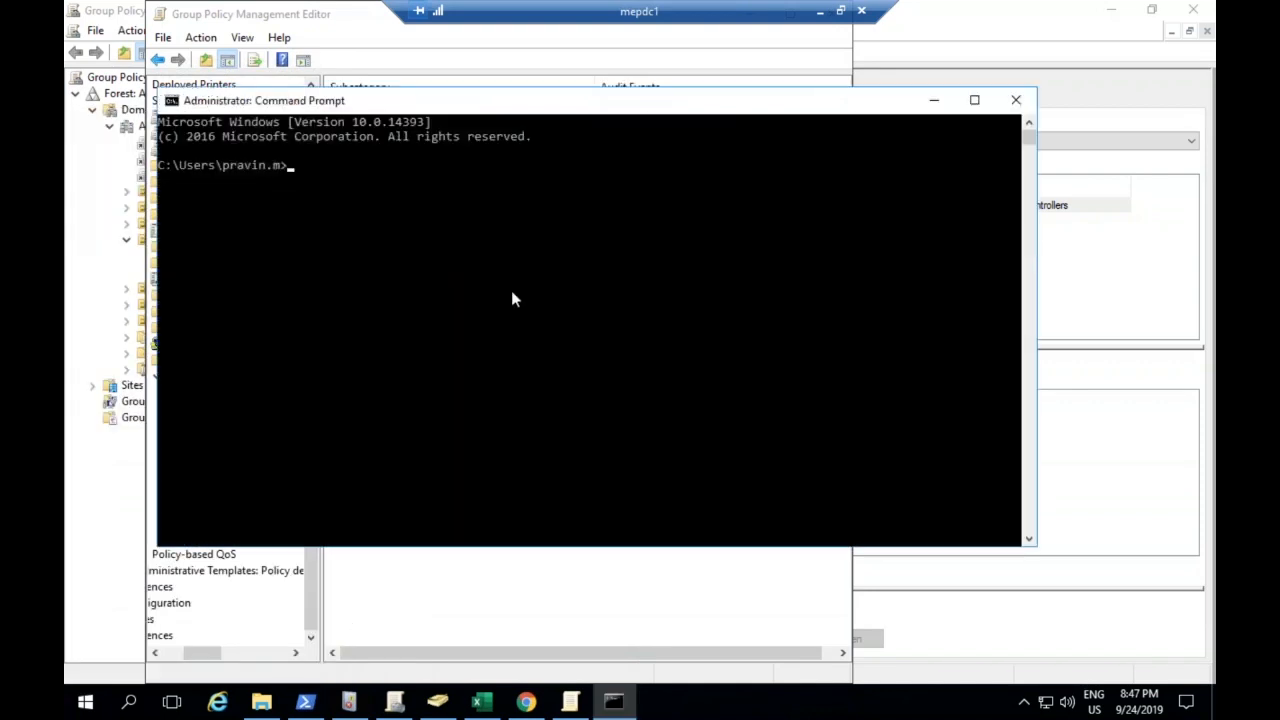
List the effective audit settings of all categories with the command auditpol /get /category:*
text(auditpol /get /categ)
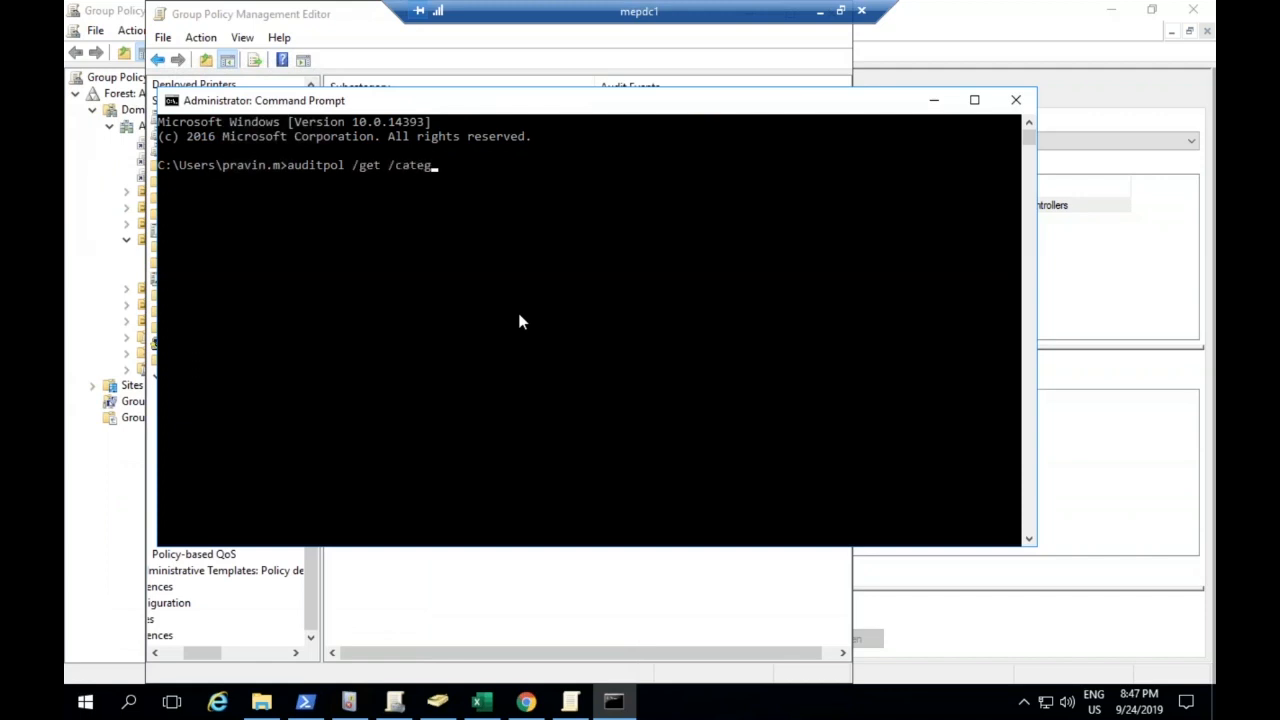
text(ory:*)
key(Return)
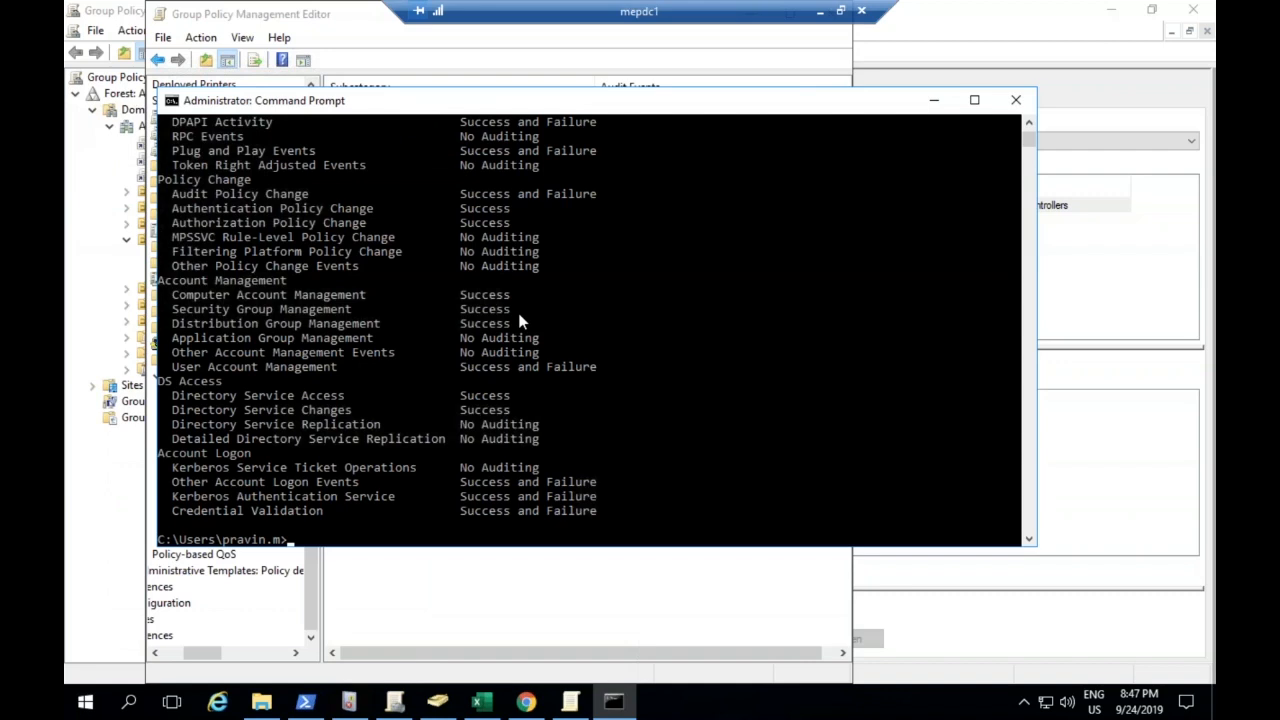
Review the listed audit policy settings from System to Account Logon in an enlarged window, and minimize Command Prompt
double_click(613, 101)
scroll(565, 430, up, 8)
scroll(565, 435, up, 7)
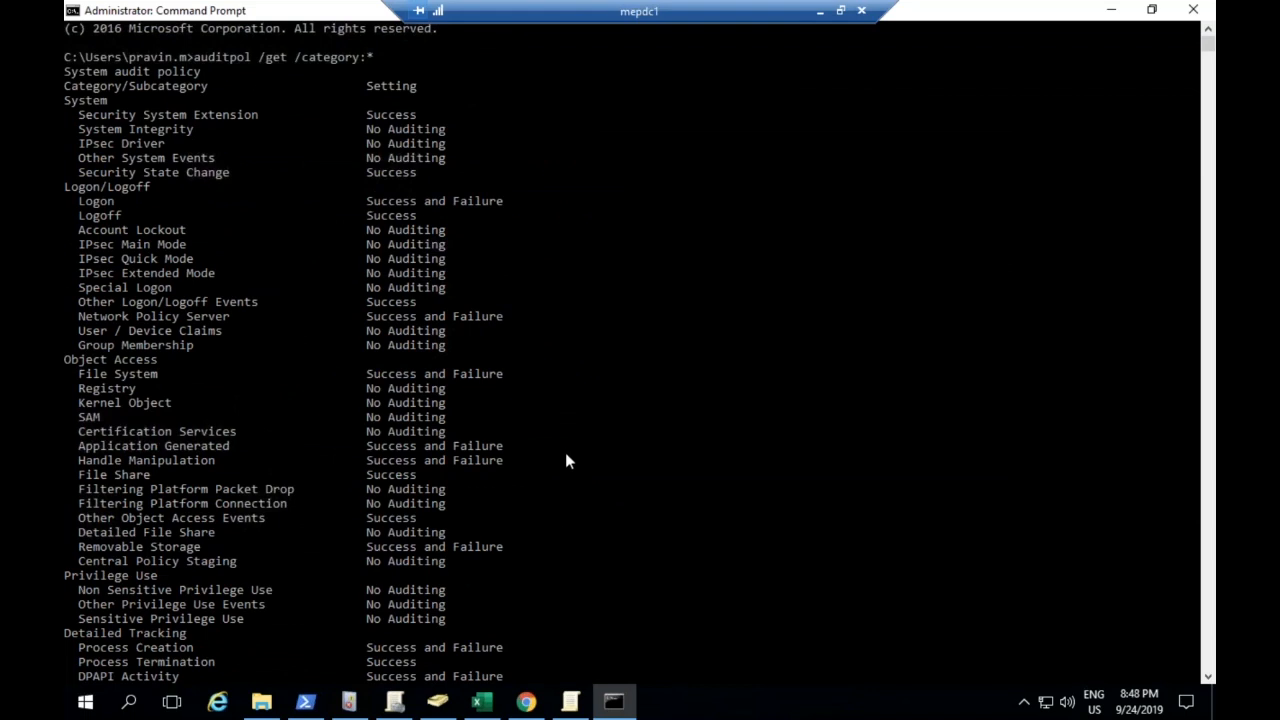
scroll(566, 458, down, 4)
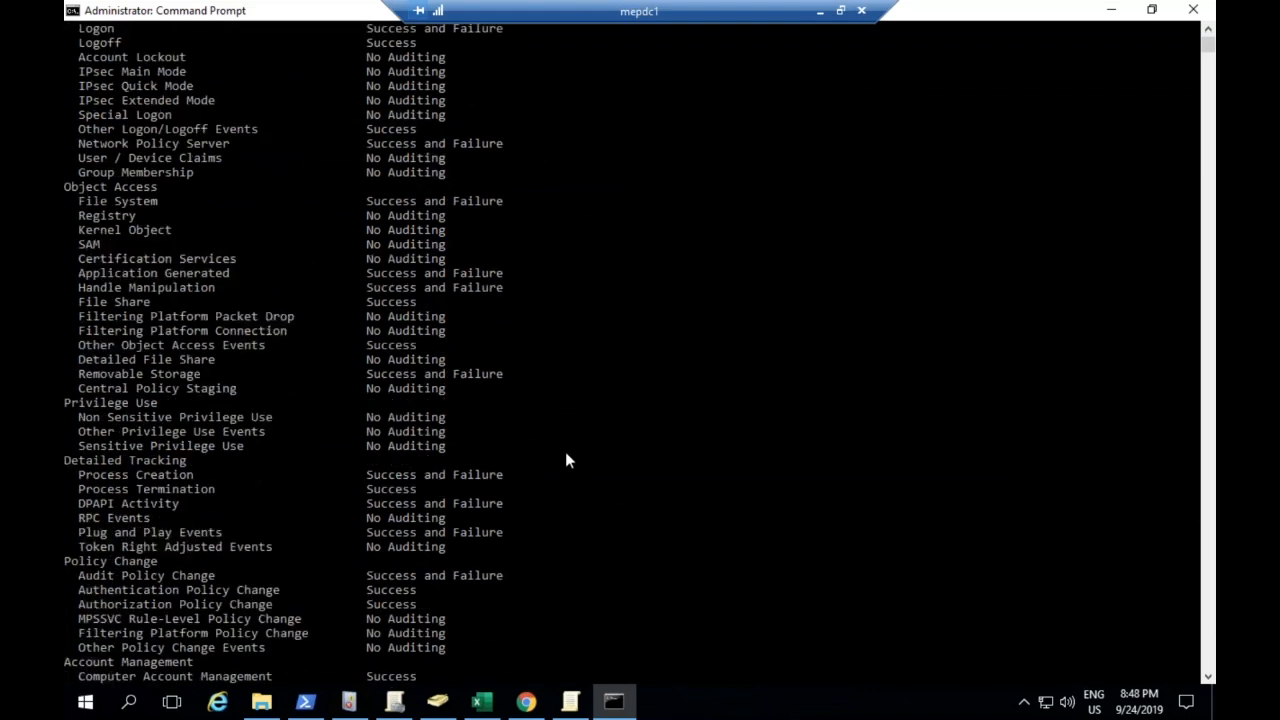
scroll(567, 459, down, 4)
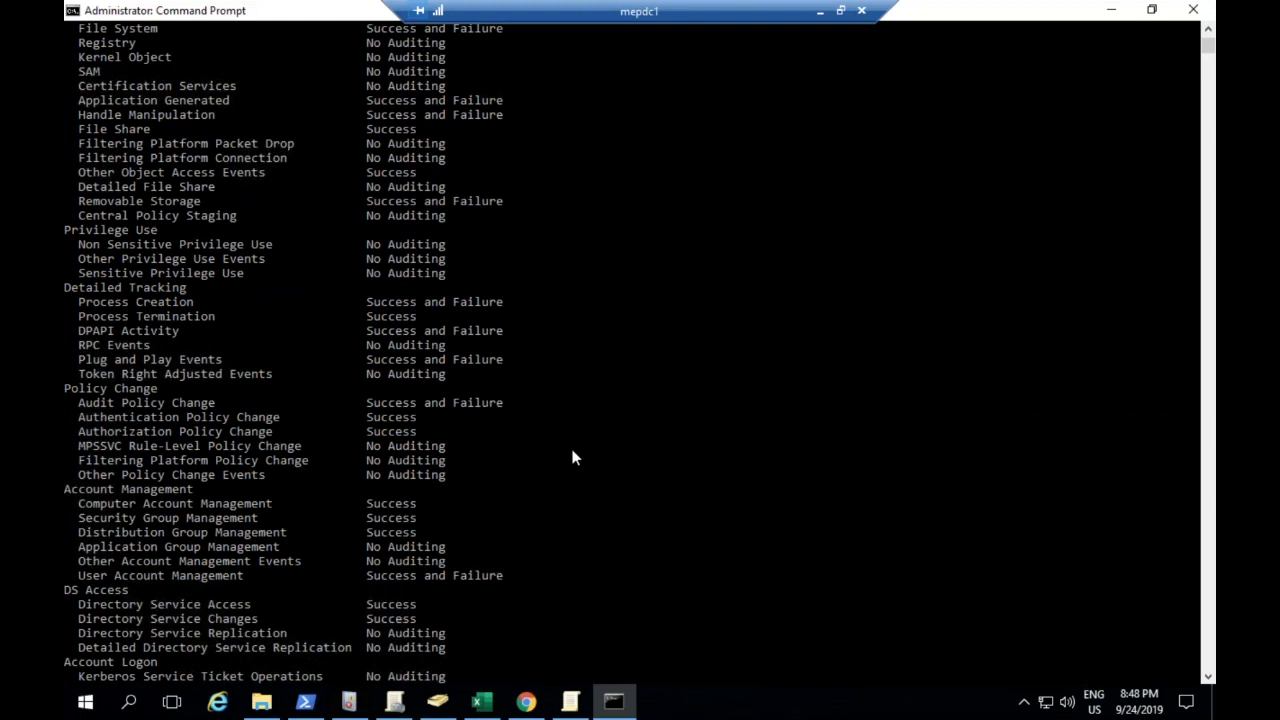
scroll(600, 486, down, 5)
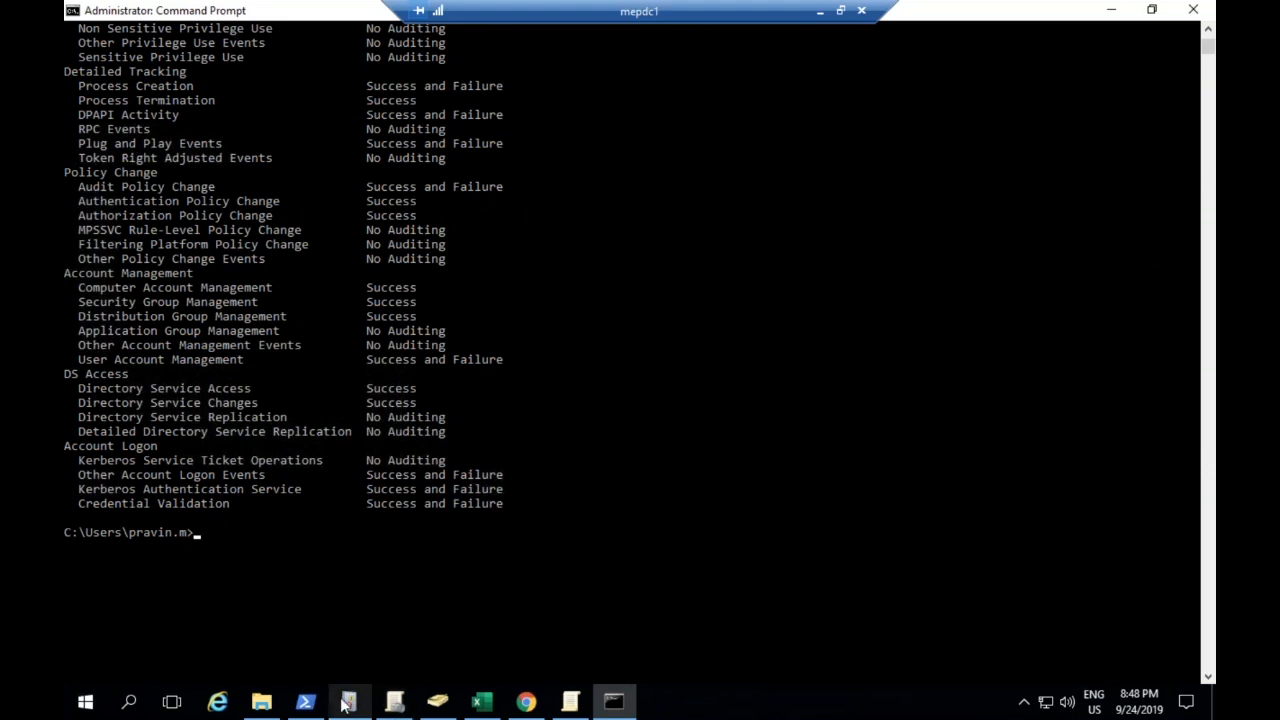
click(1116, 10)
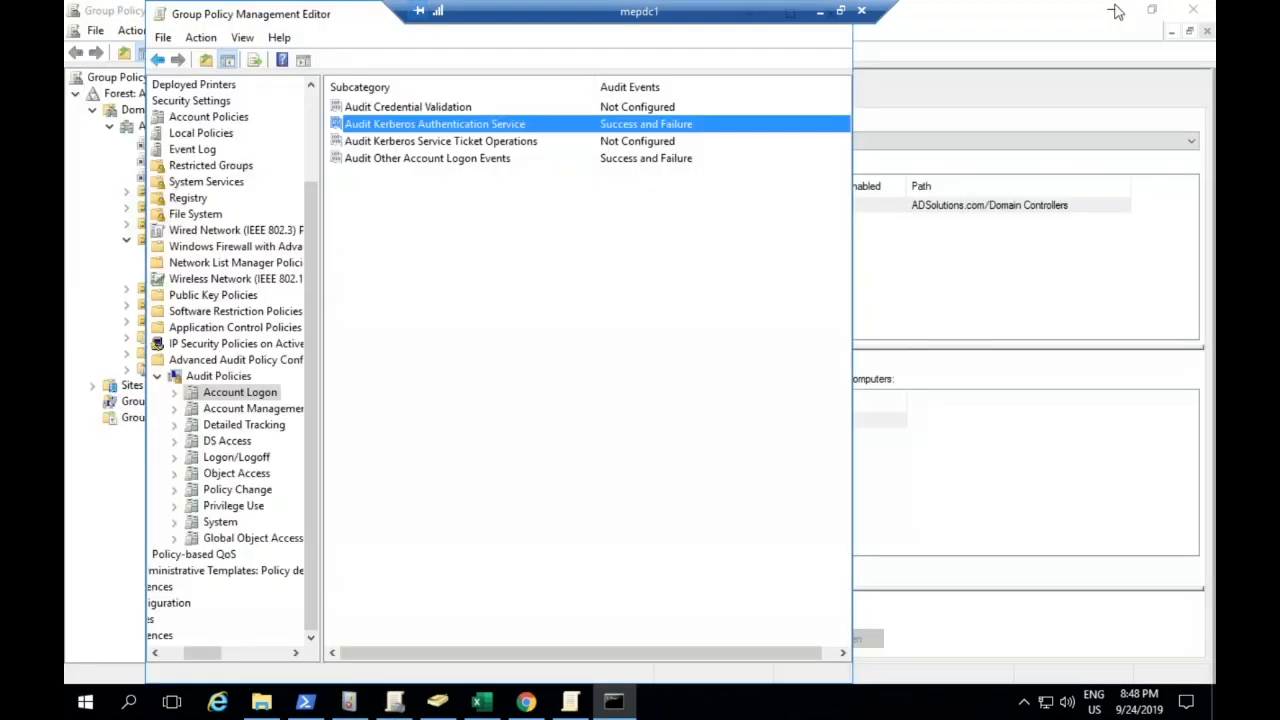
Return to ADAudit Plus in Chrome, inspect the Modify Domain Credentials settings of adsolutions.com, and cancel without changing them
click(526, 702)
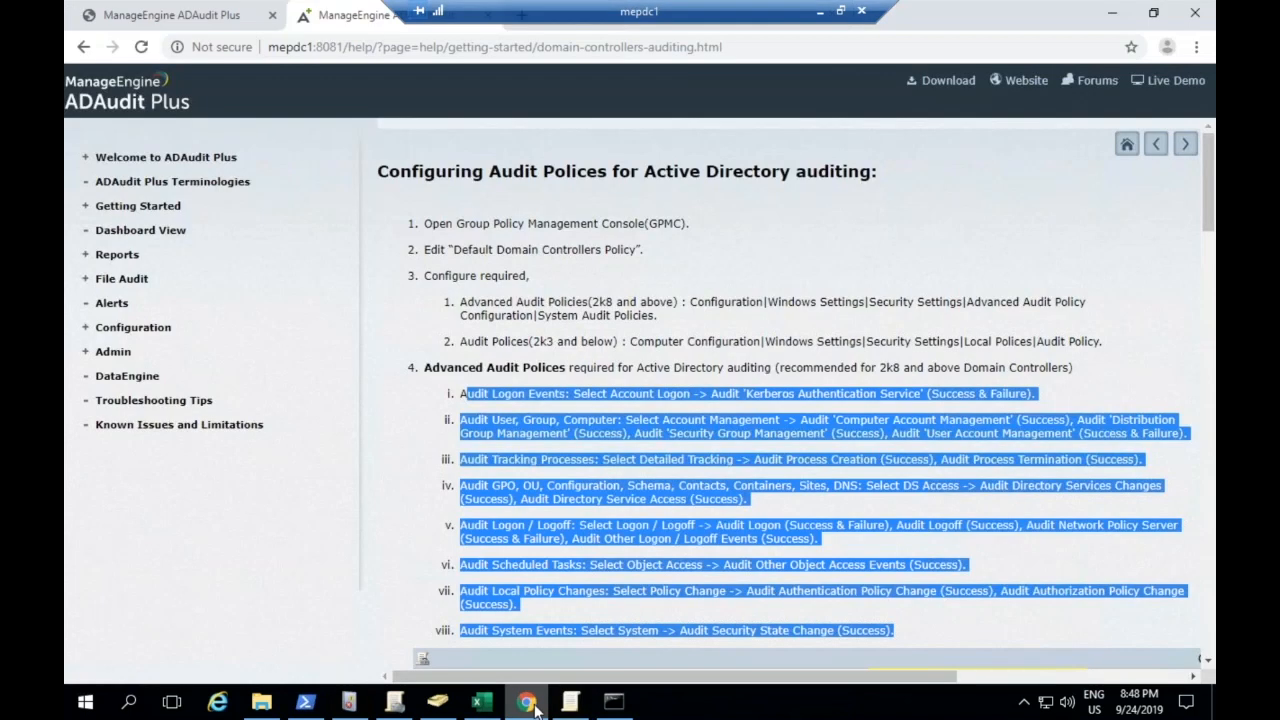
click(212, 12)
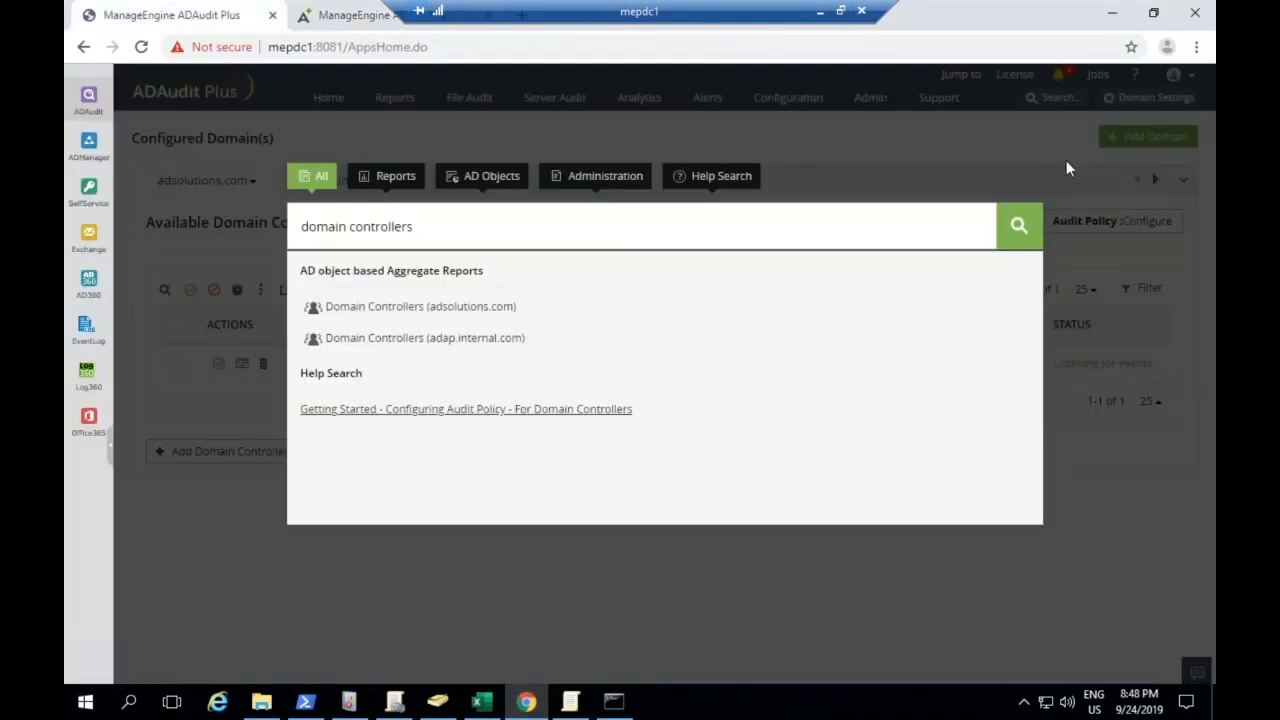
click(957, 158)
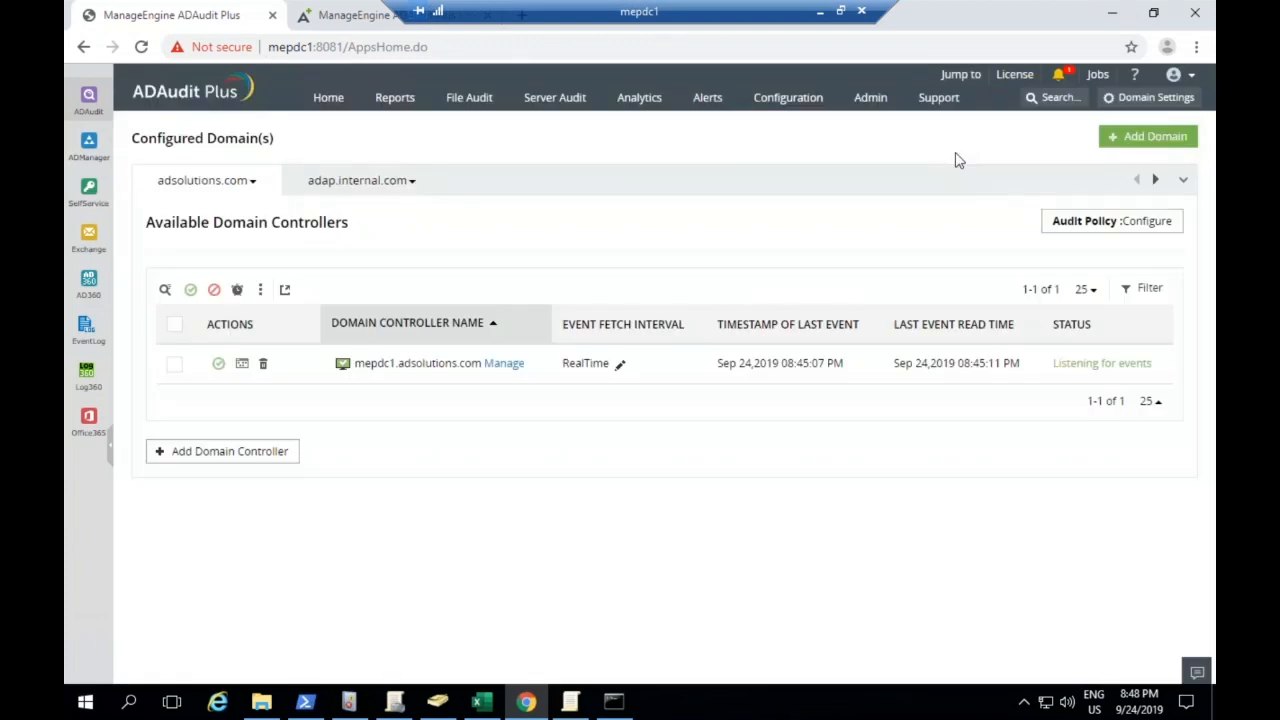
click(248, 181)
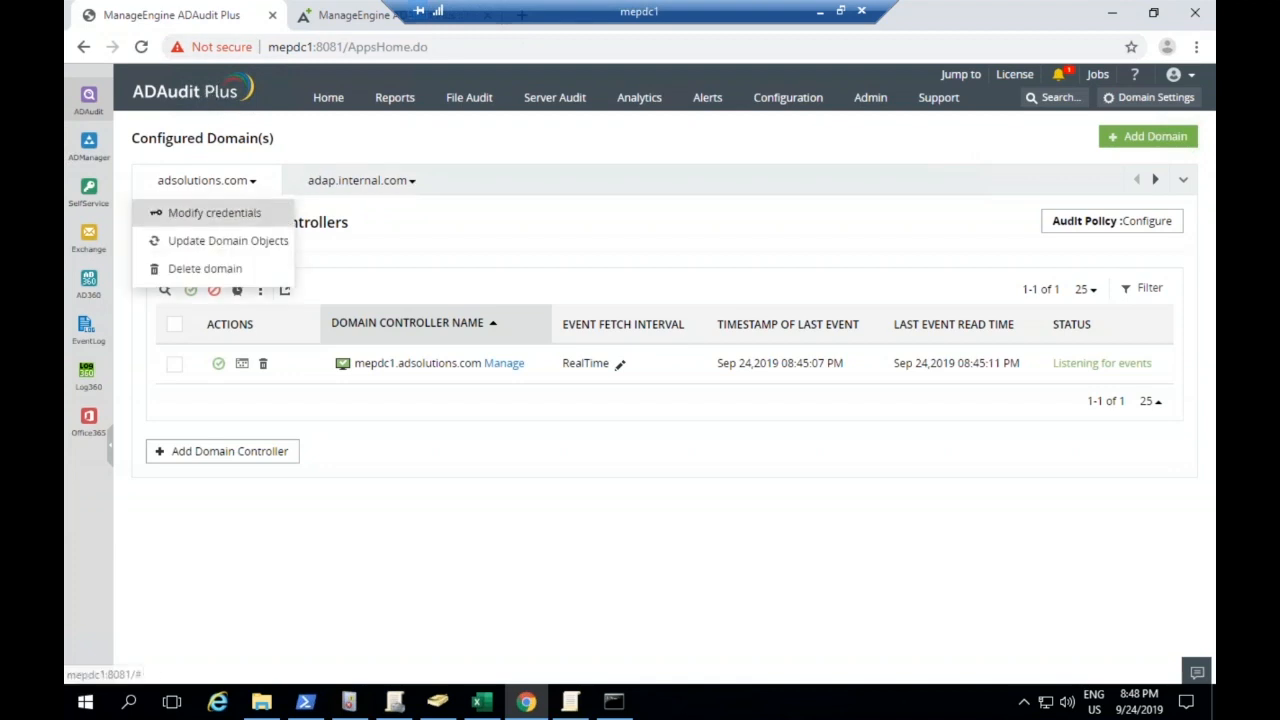
click(258, 214)
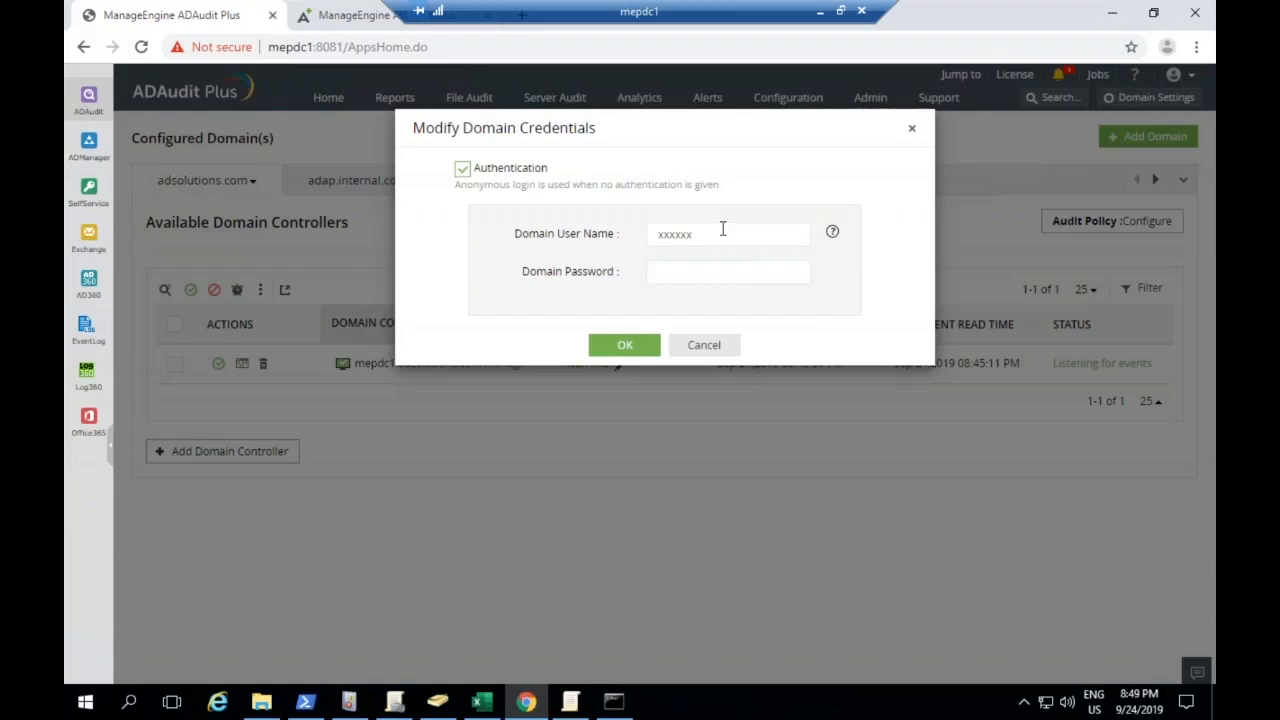
click(703, 344)
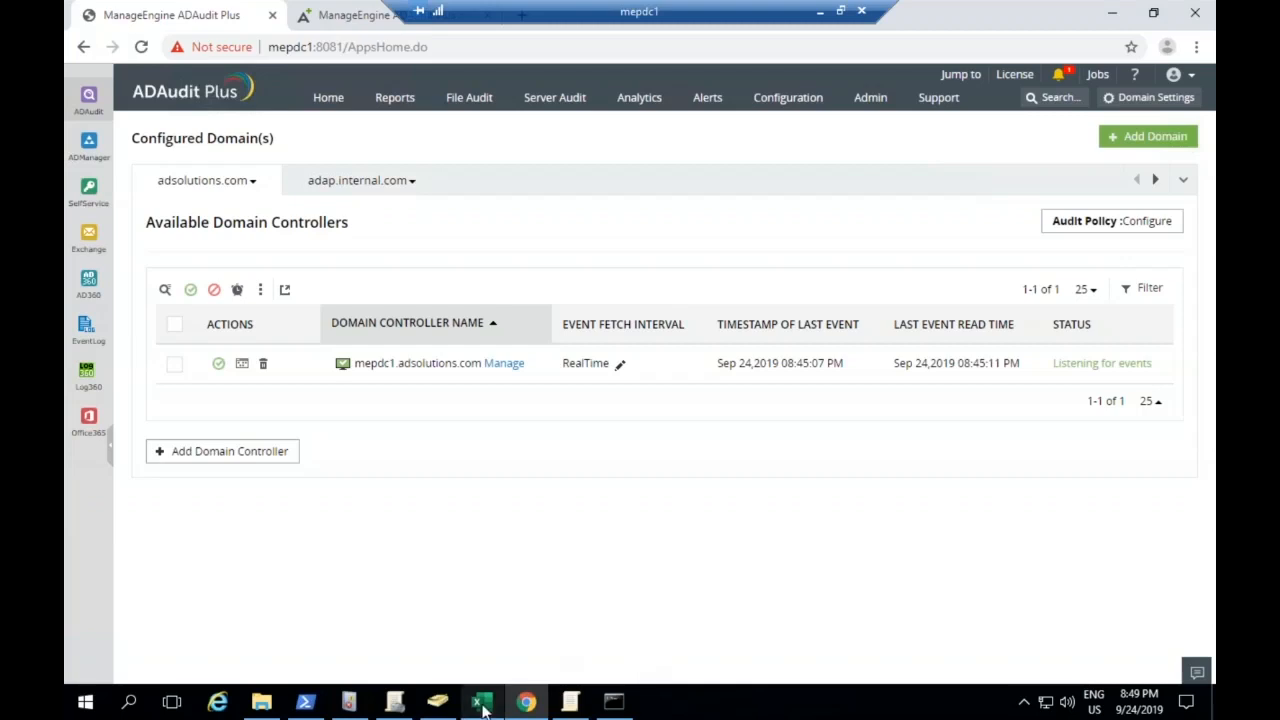
In Group Policy Management, delegate "Edit settings, delete, modify security" permission on the Default Domain Controllers Policy to the service user account
click(395, 703)
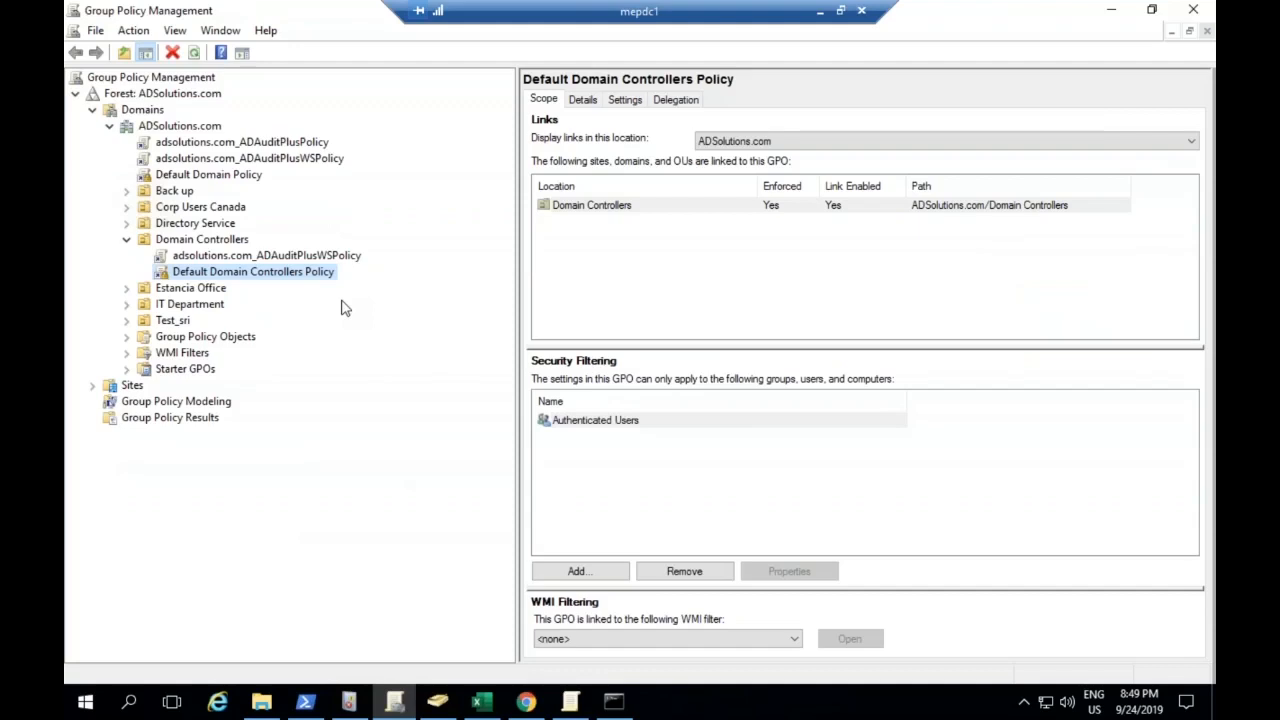
click(259, 278)
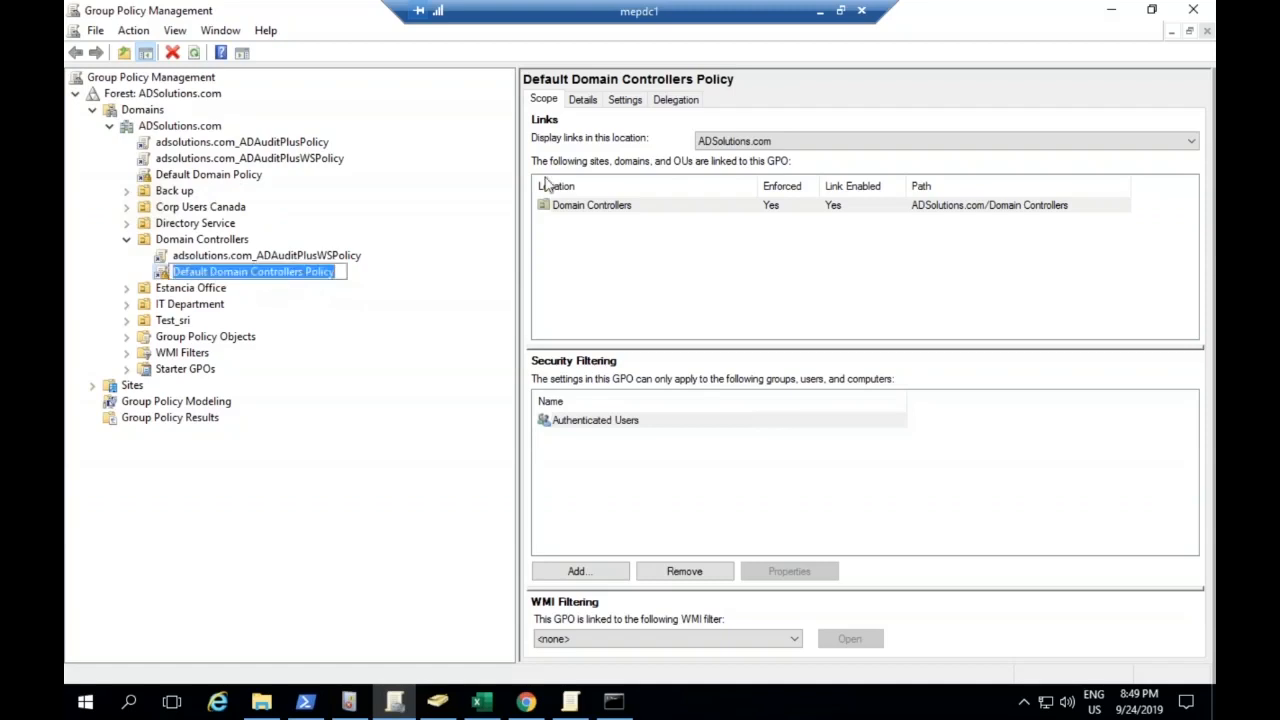
click(684, 103)
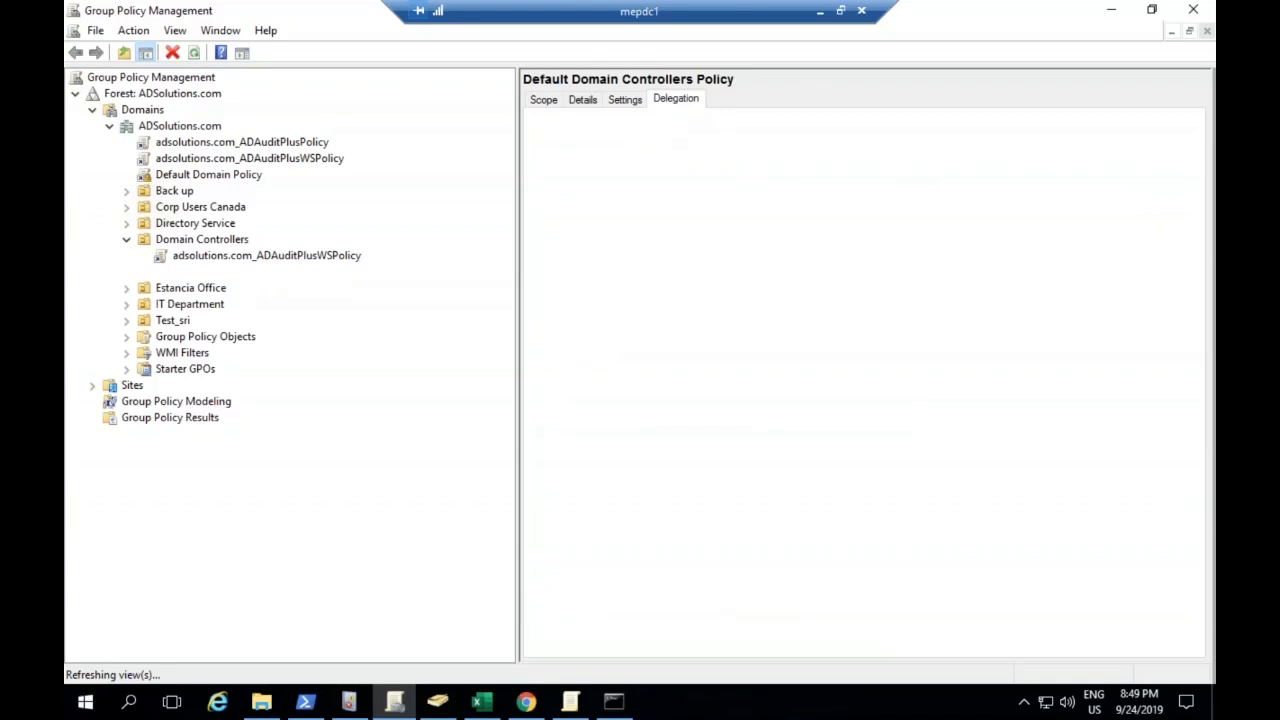
click(598, 644)
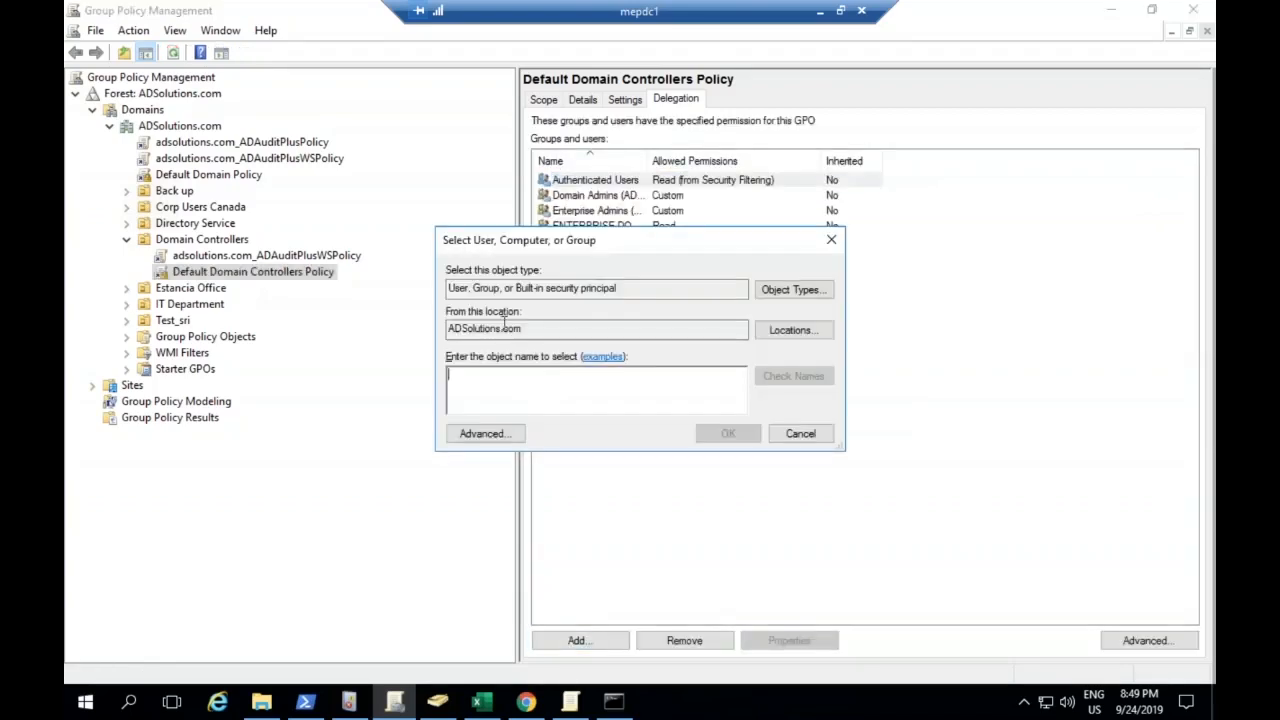
text(pravin)
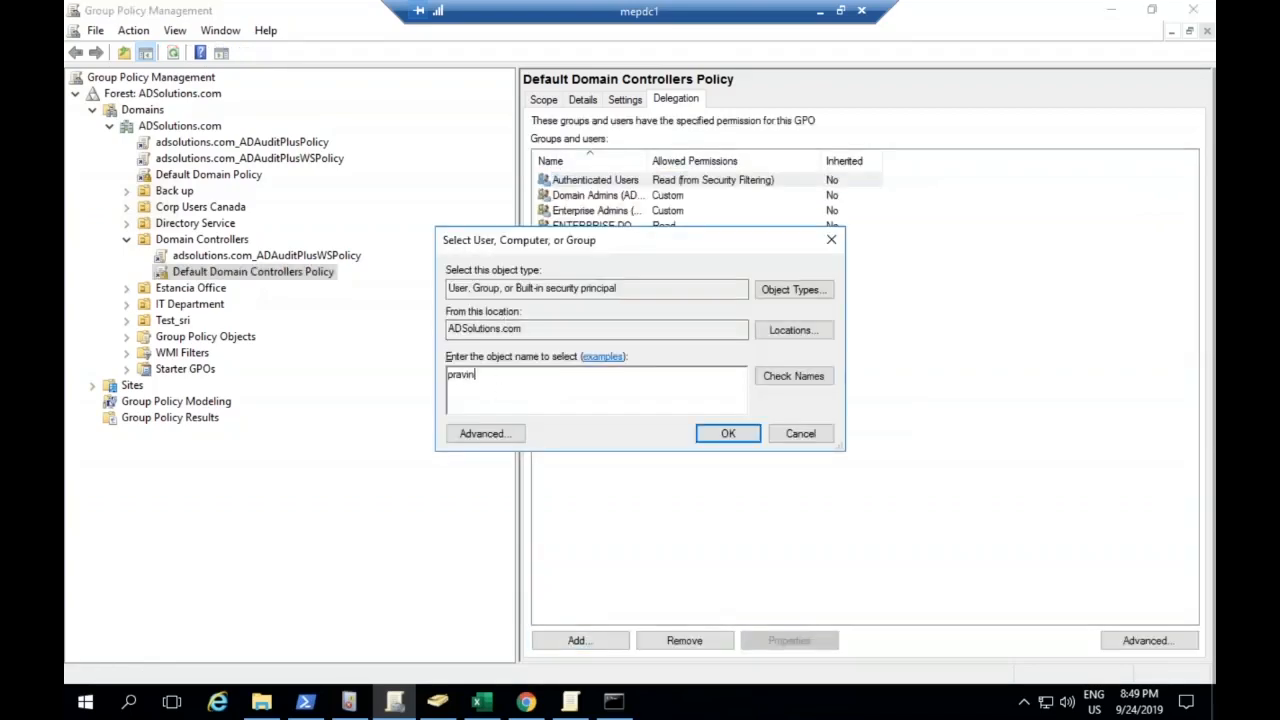
key(Return)
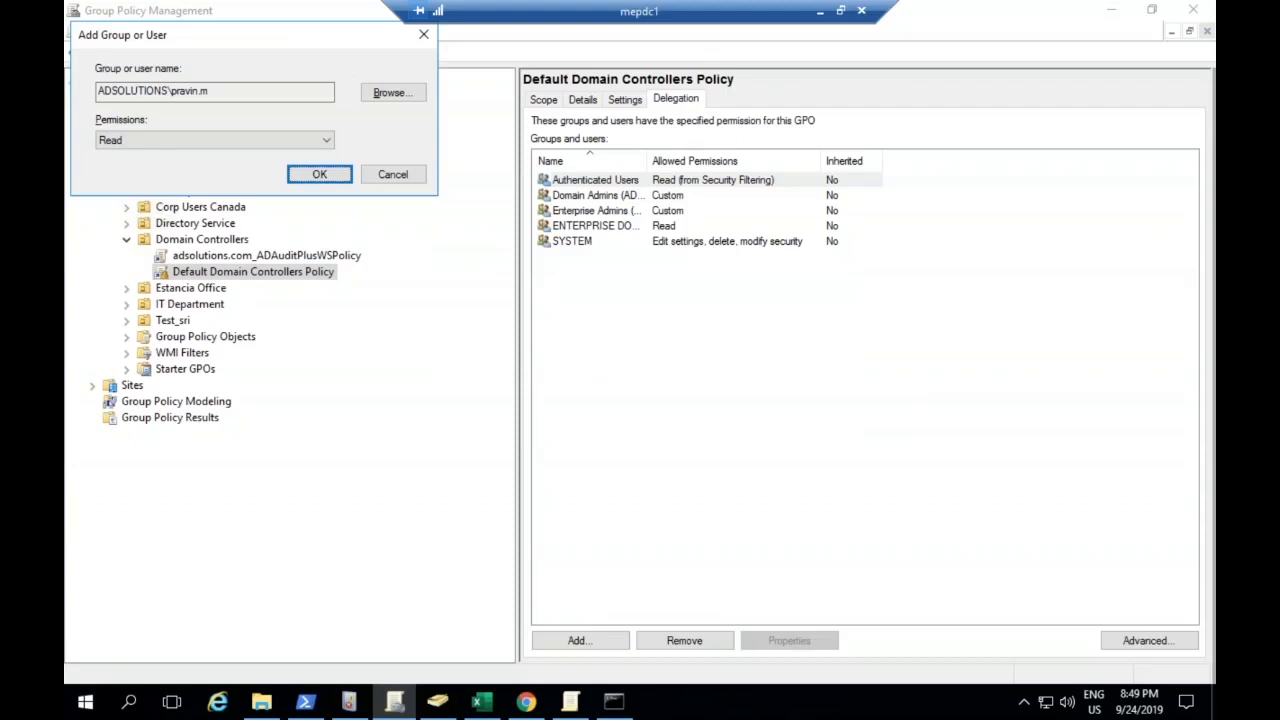
click(181, 146)
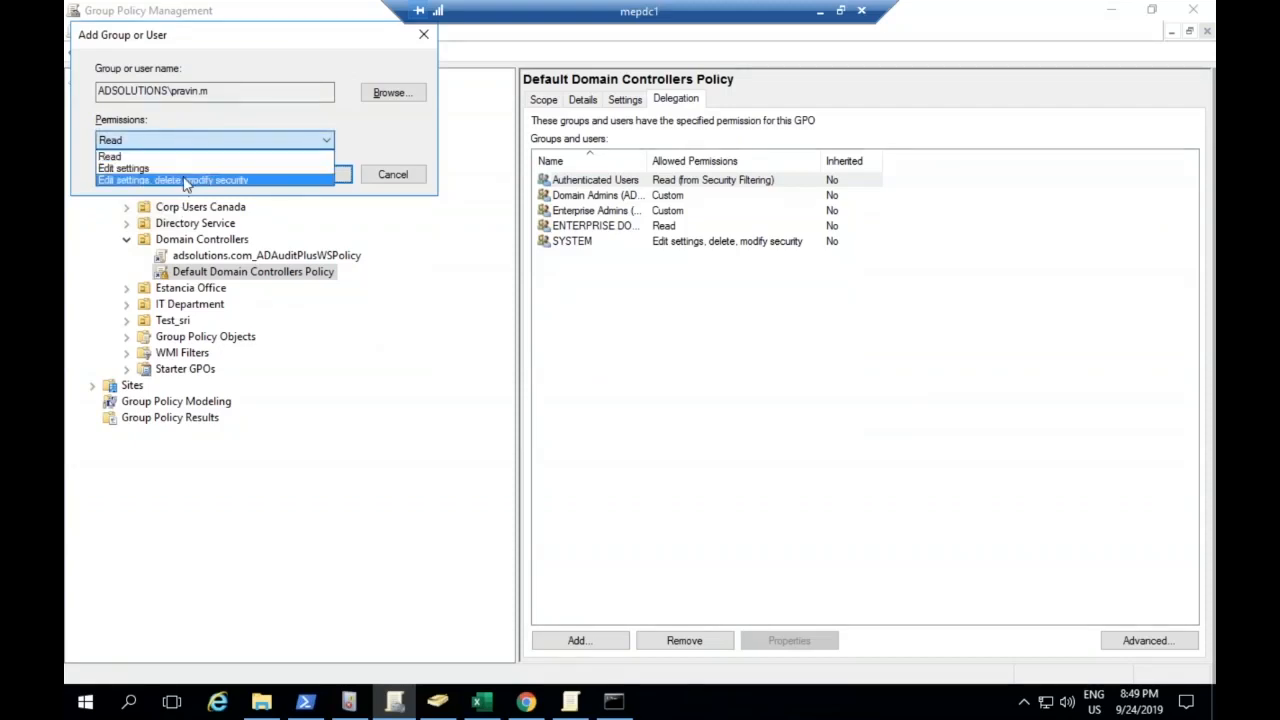
click(185, 181)
click(315, 178)
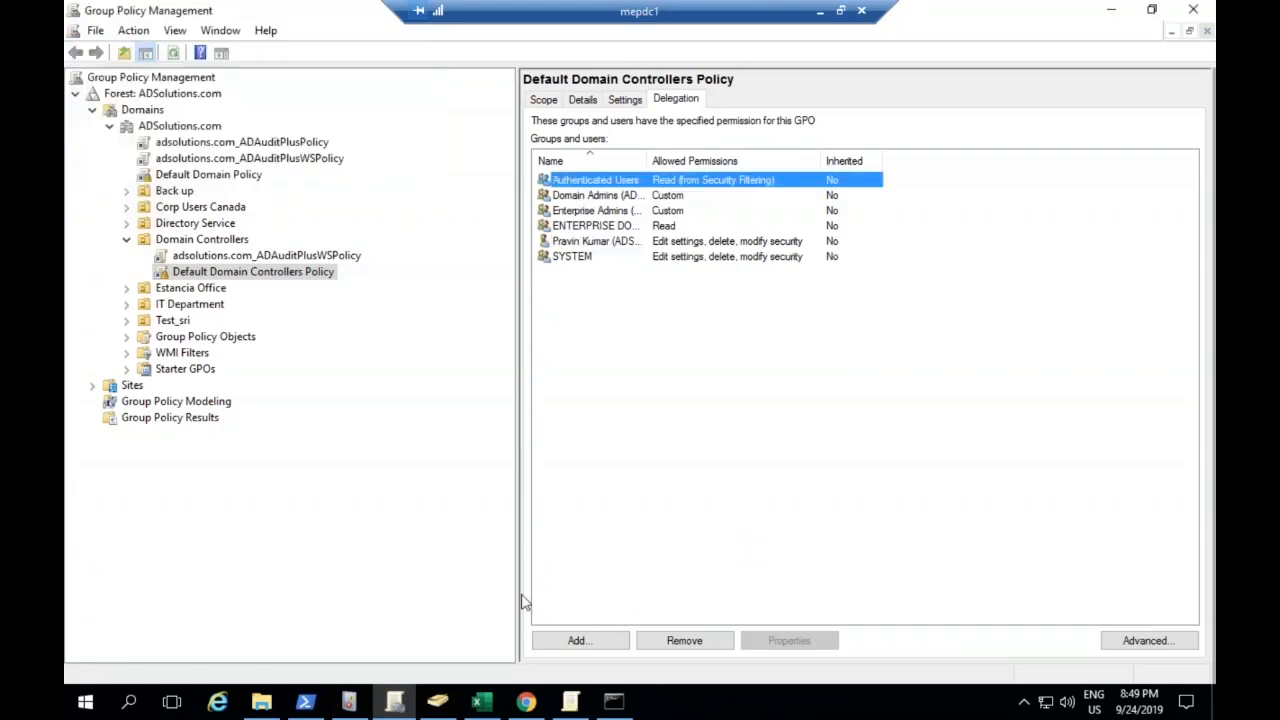
Switch to Active Directory Users and Computers and search the ADSolutions.com domain for groups matching "group po"
click(437, 701)
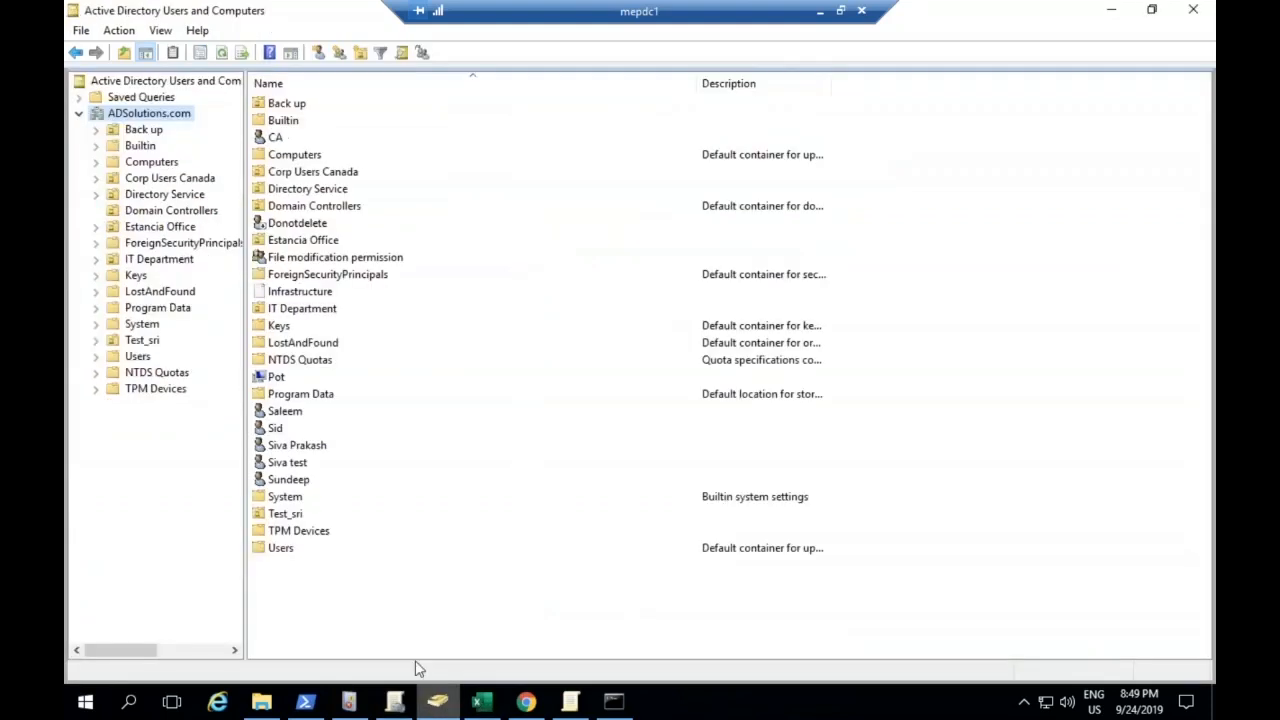
right_click(140, 116)
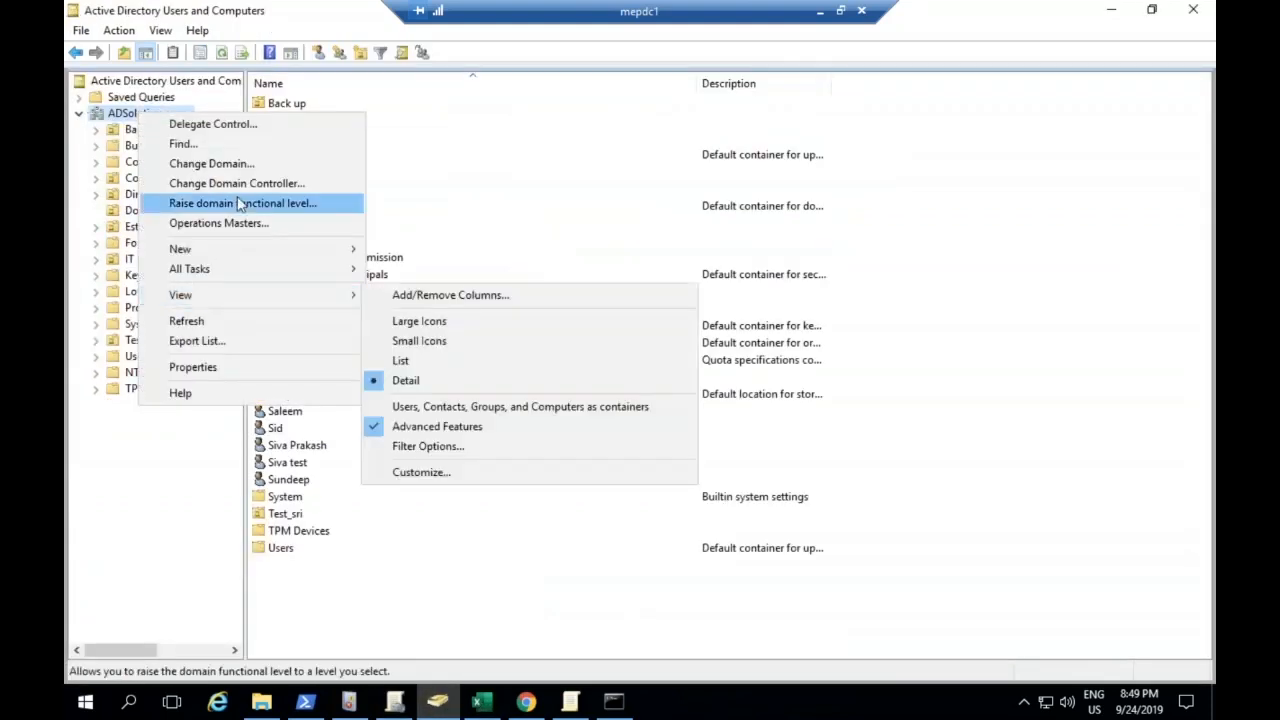
click(225, 144)
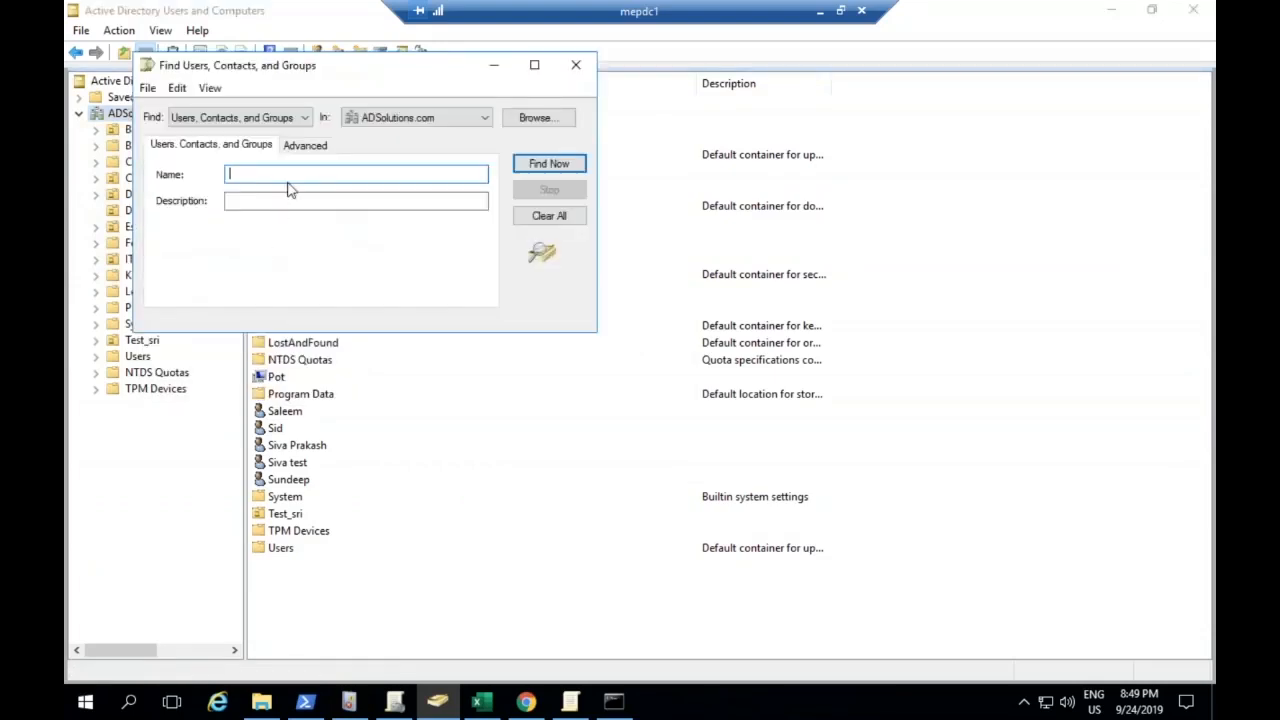
text(group po)
key(Return)
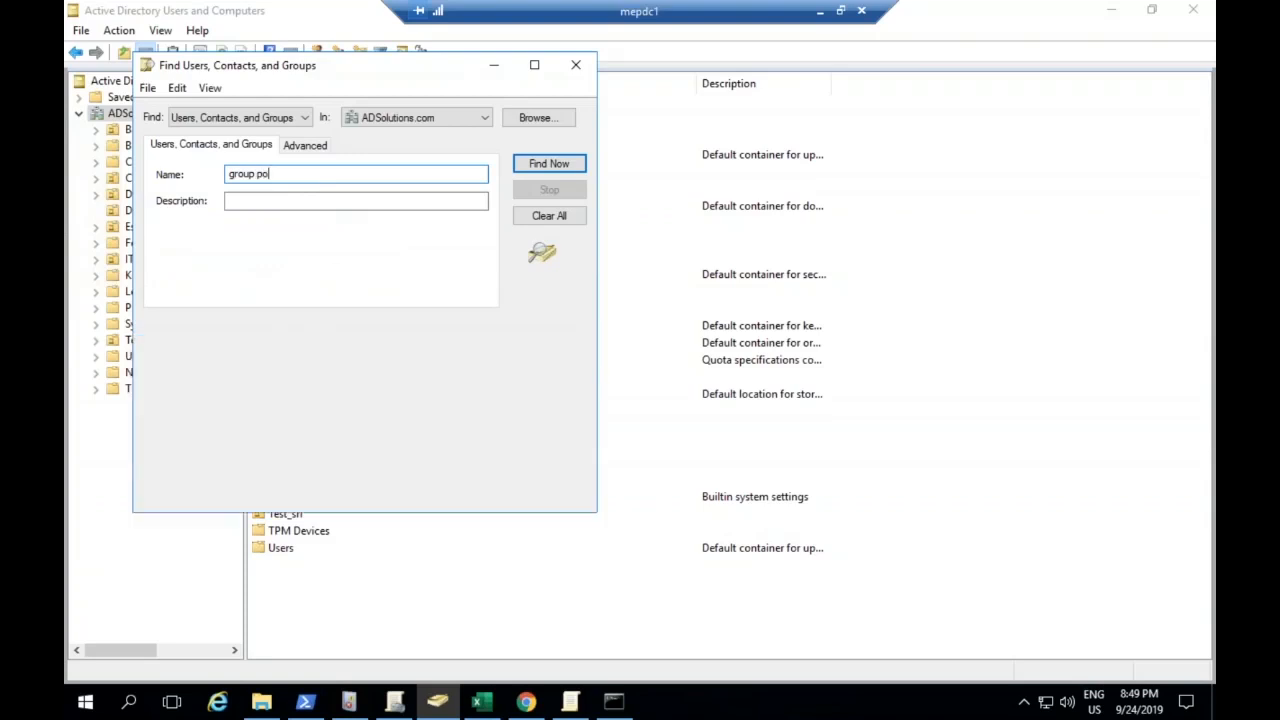
Inspect the members of the Group Policy Creator Owners group and its member selection dialog, and close the group's properties
double_click(264, 368)
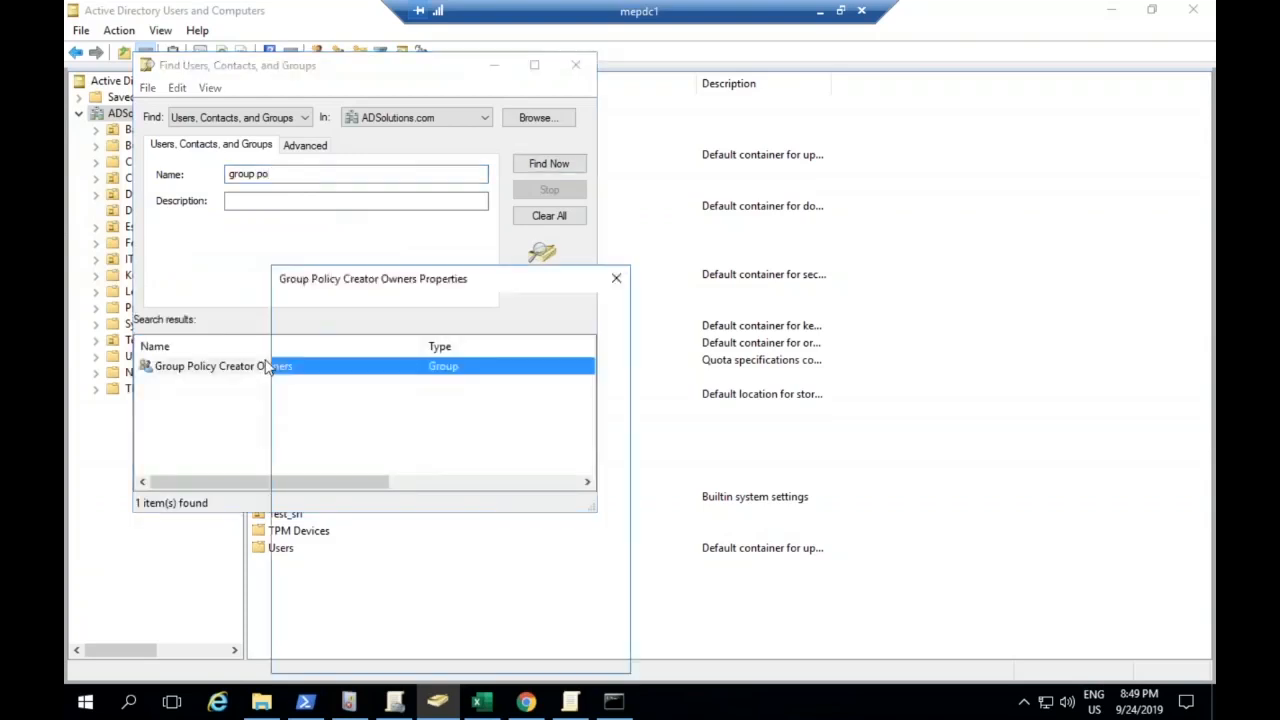
click(361, 312)
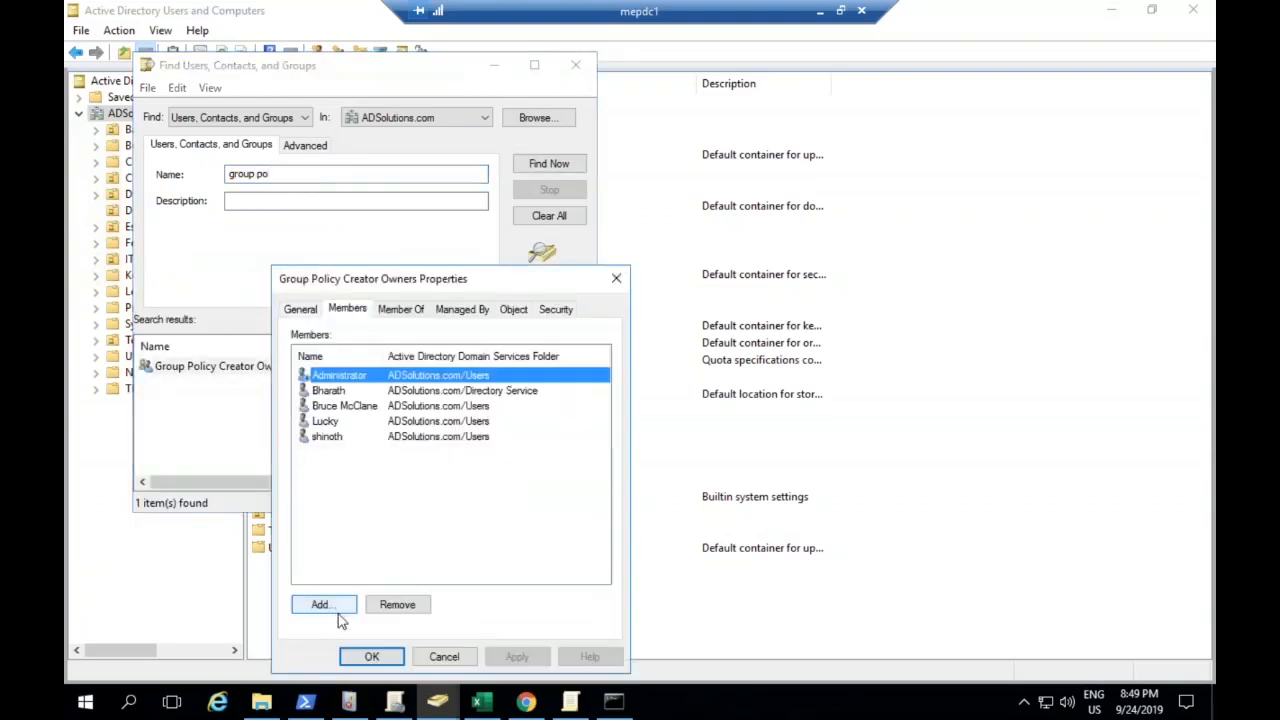
click(320, 604)
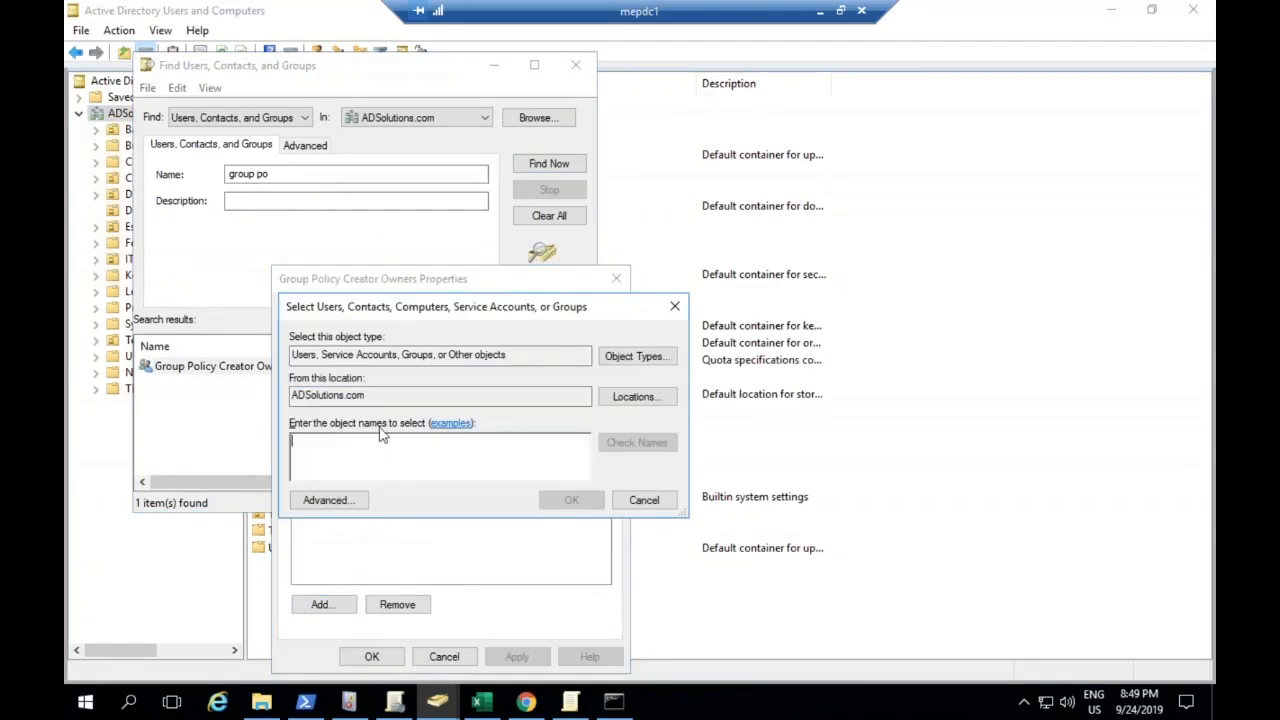
key(Escape)
click(517, 657)
click(423, 660)
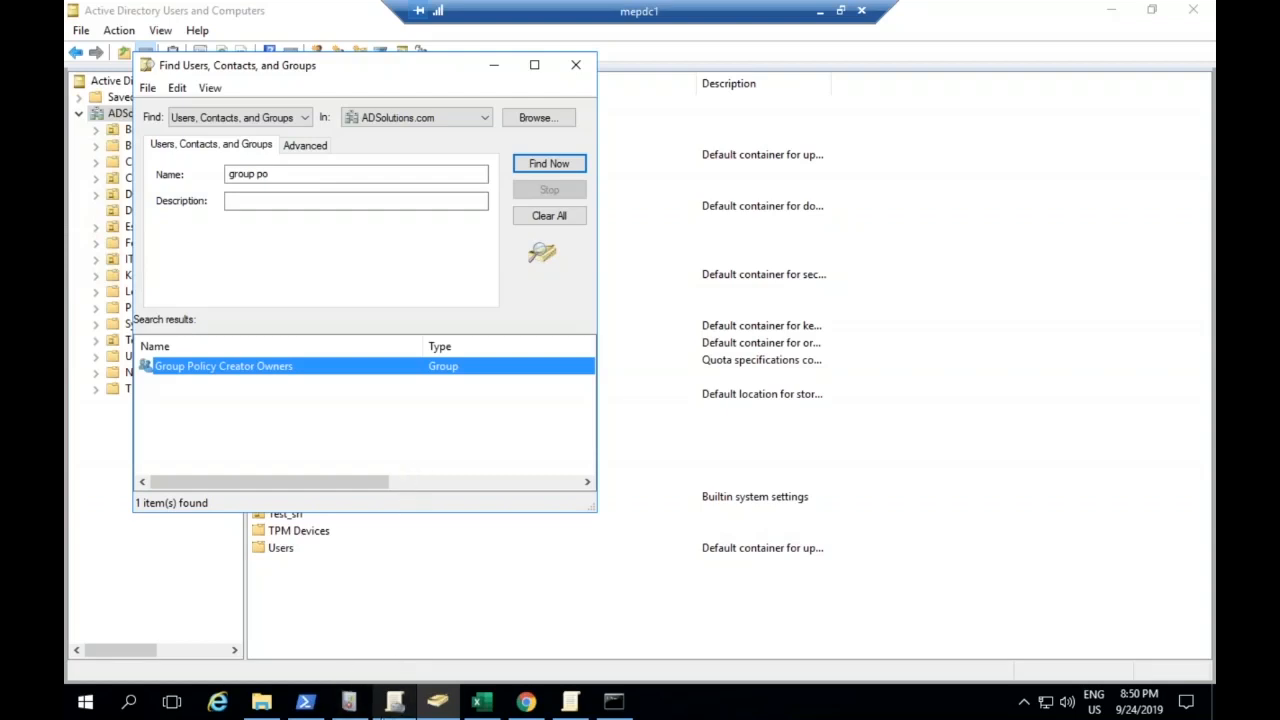
Return to Group Policy Management, edit the Default Domain Controllers Policy, and open User Rights Assignment under the computer's local security policies
click(394, 702)
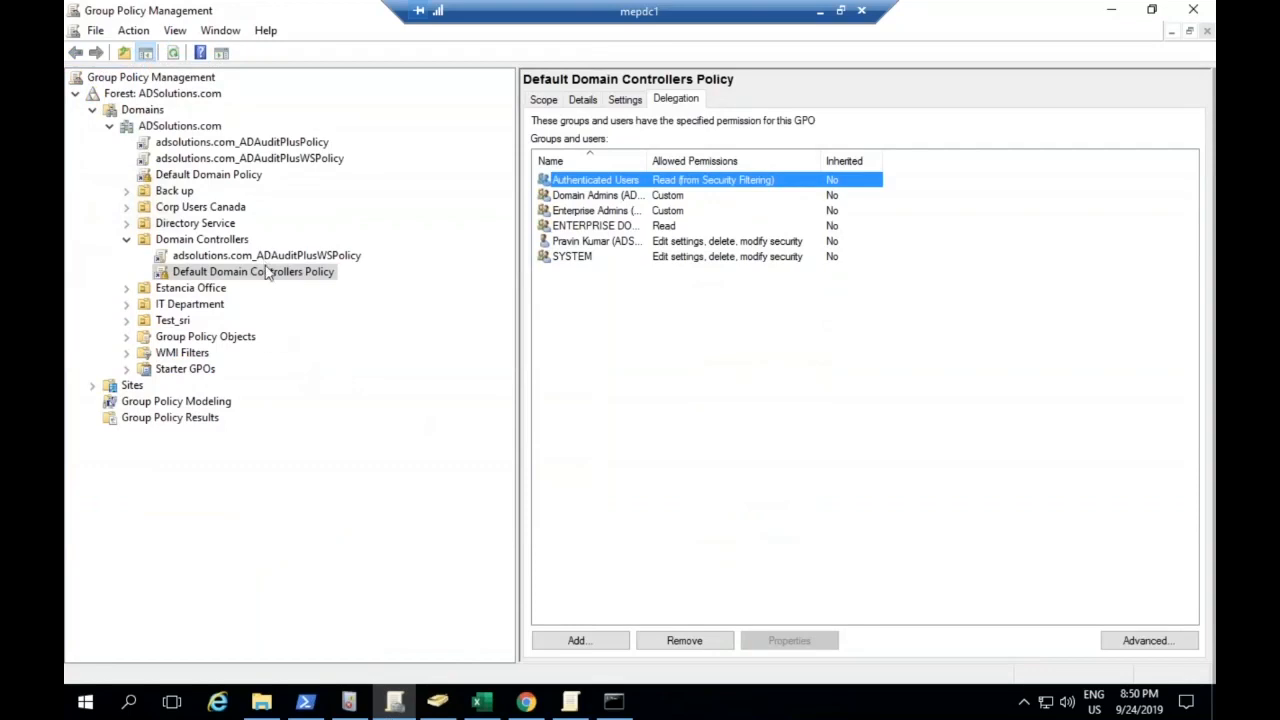
right_click(268, 274)
click(285, 280)
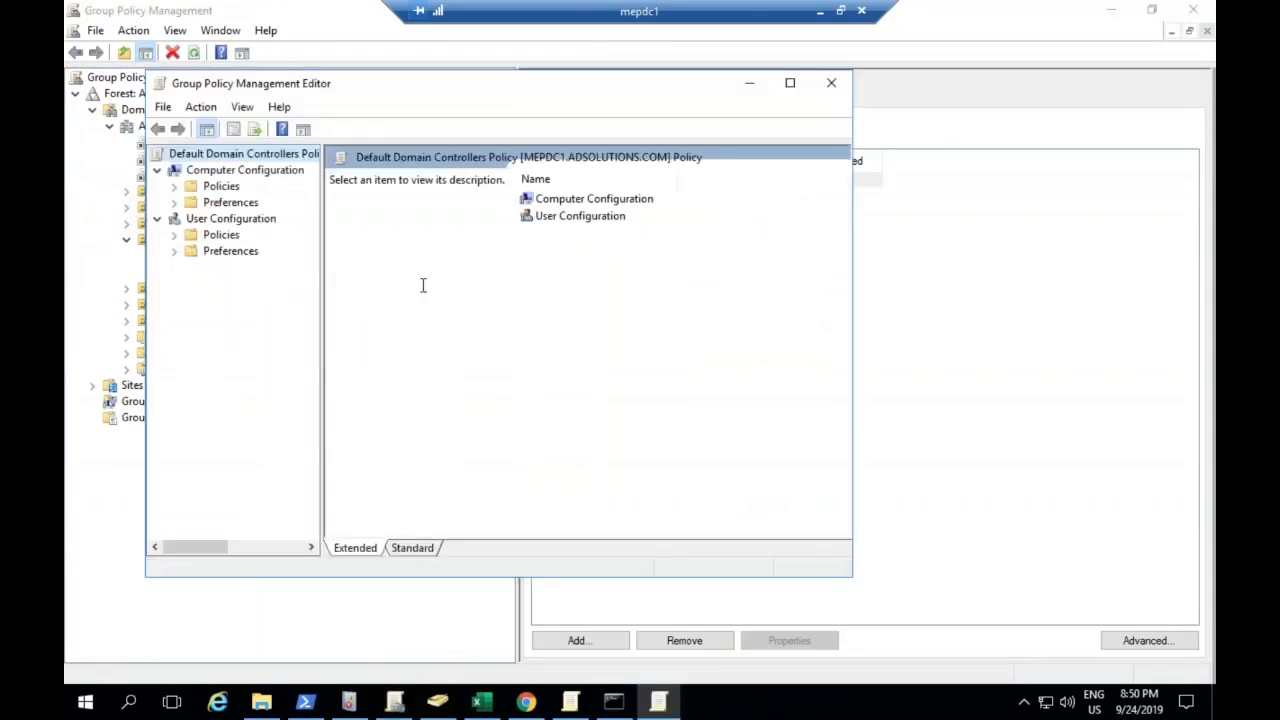
click(175, 186)
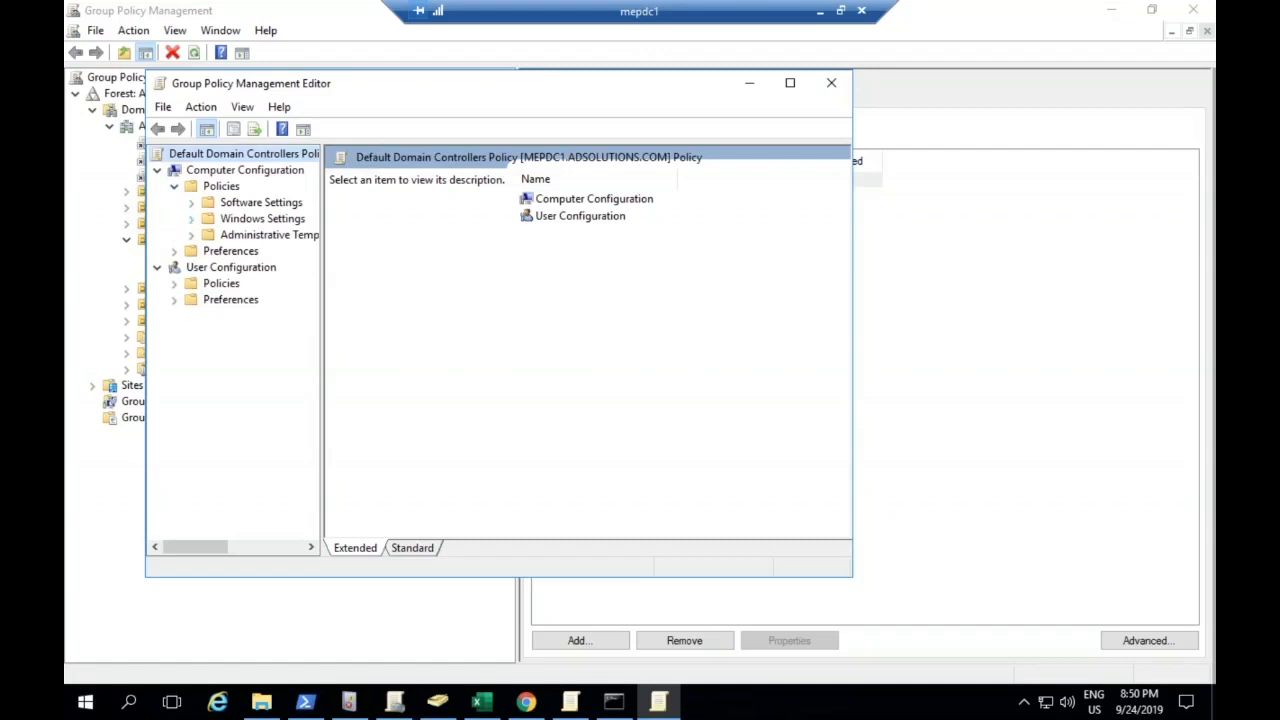
click(191, 218)
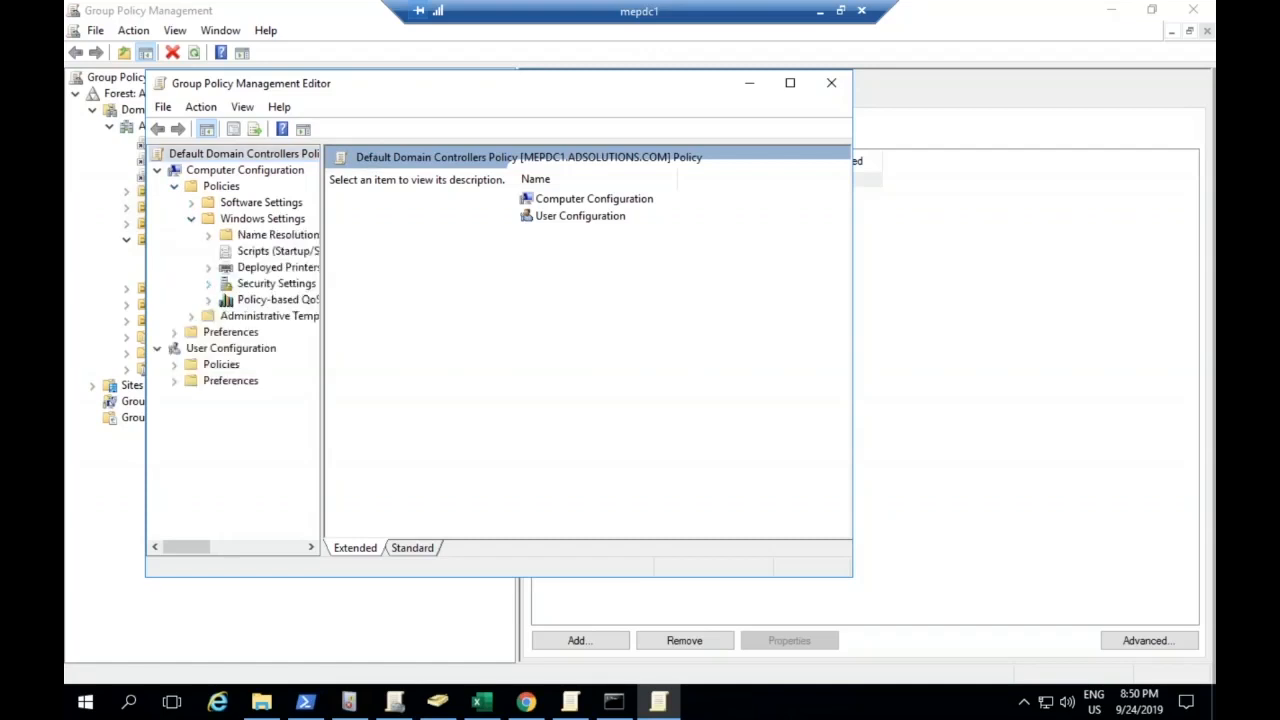
click(208, 283)
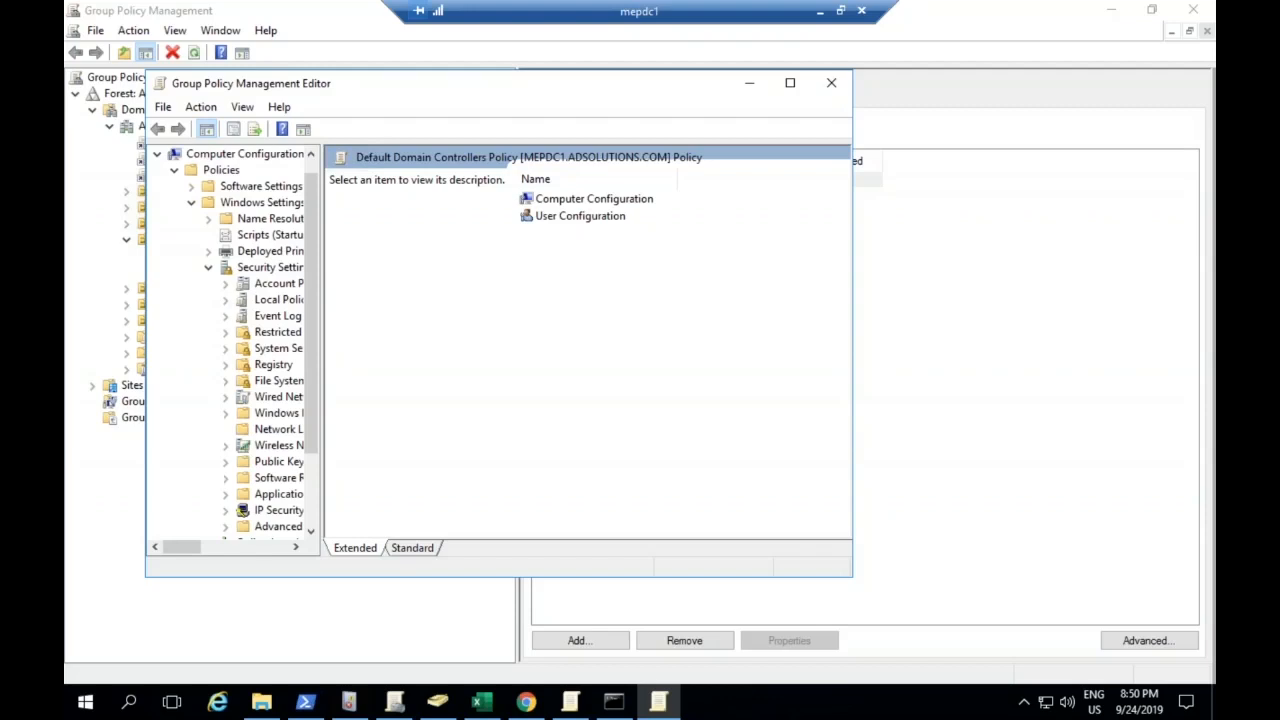
click(225, 300)
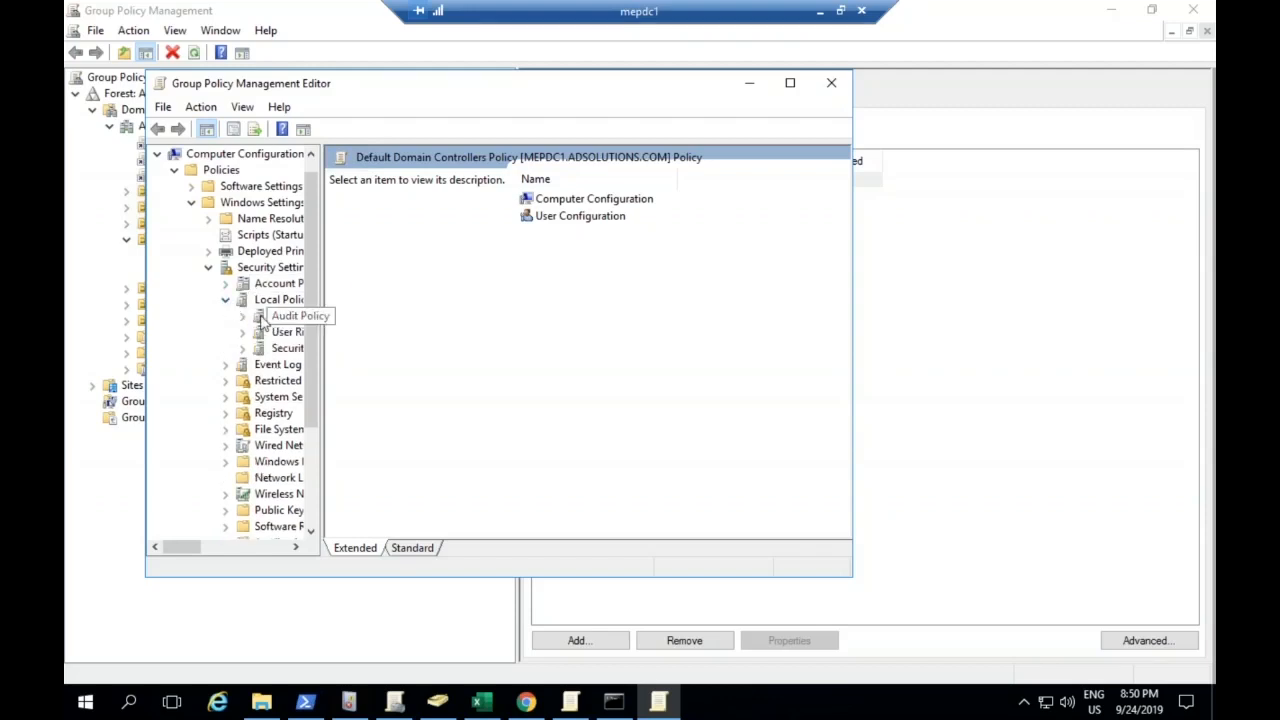
click(268, 332)
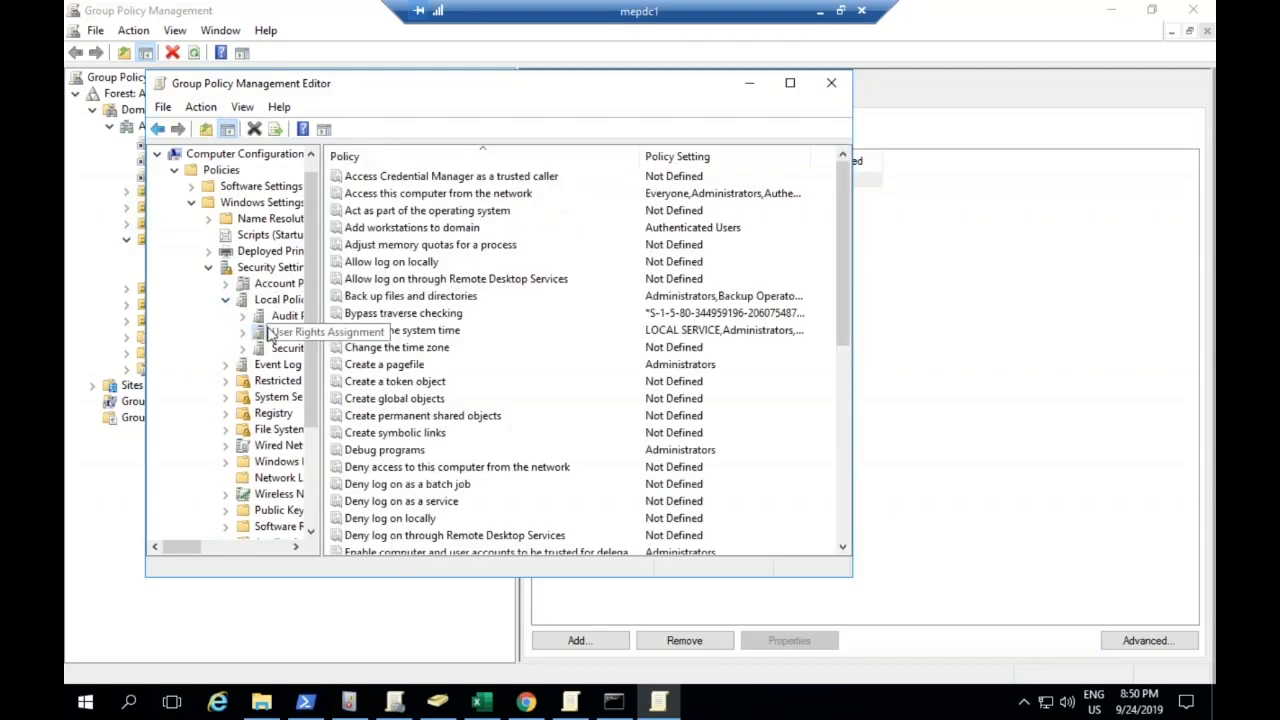
Add the user's account name to the "Manage auditing and security log" right and apply the policy setting
click(411, 333)
key(m)
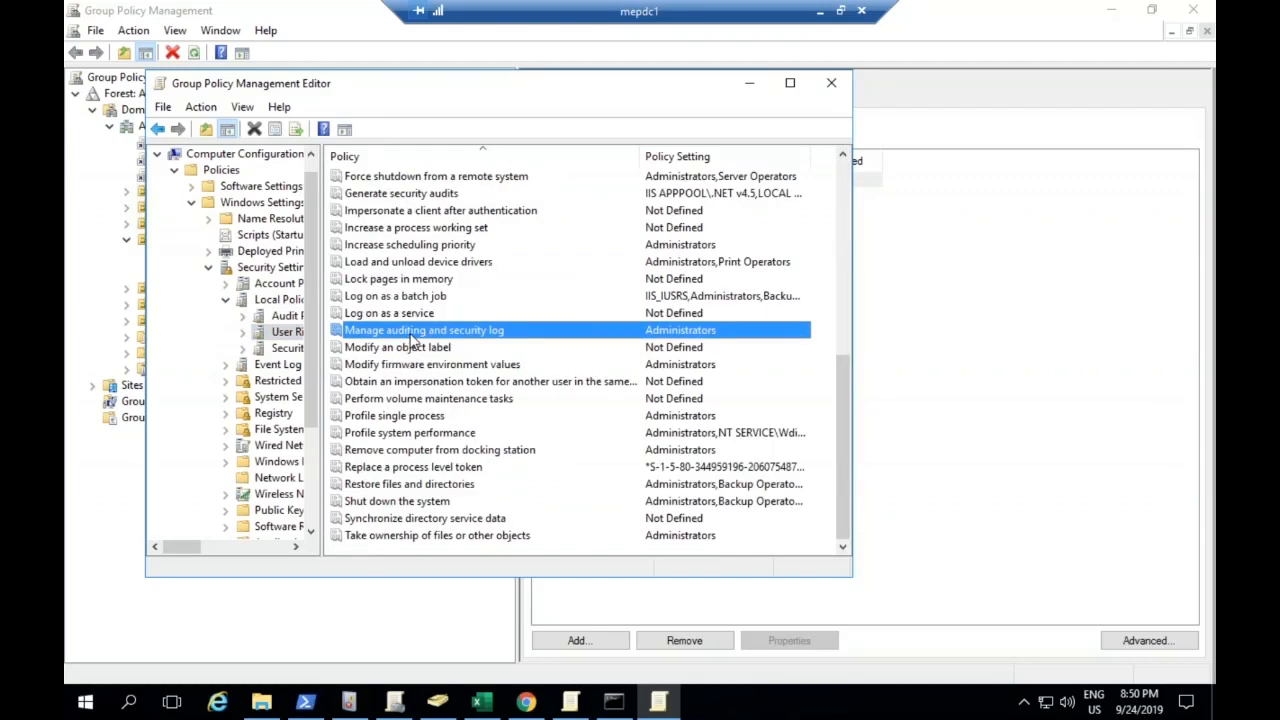
double_click(410, 333)
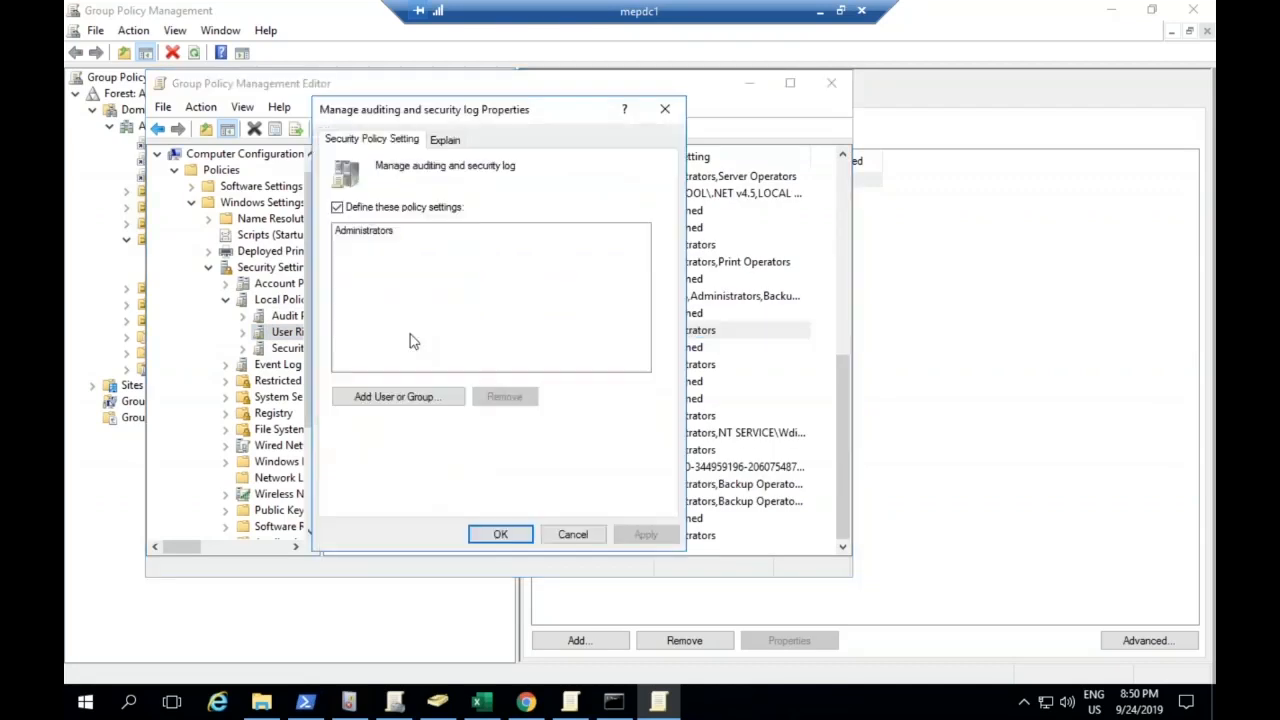
click(398, 396)
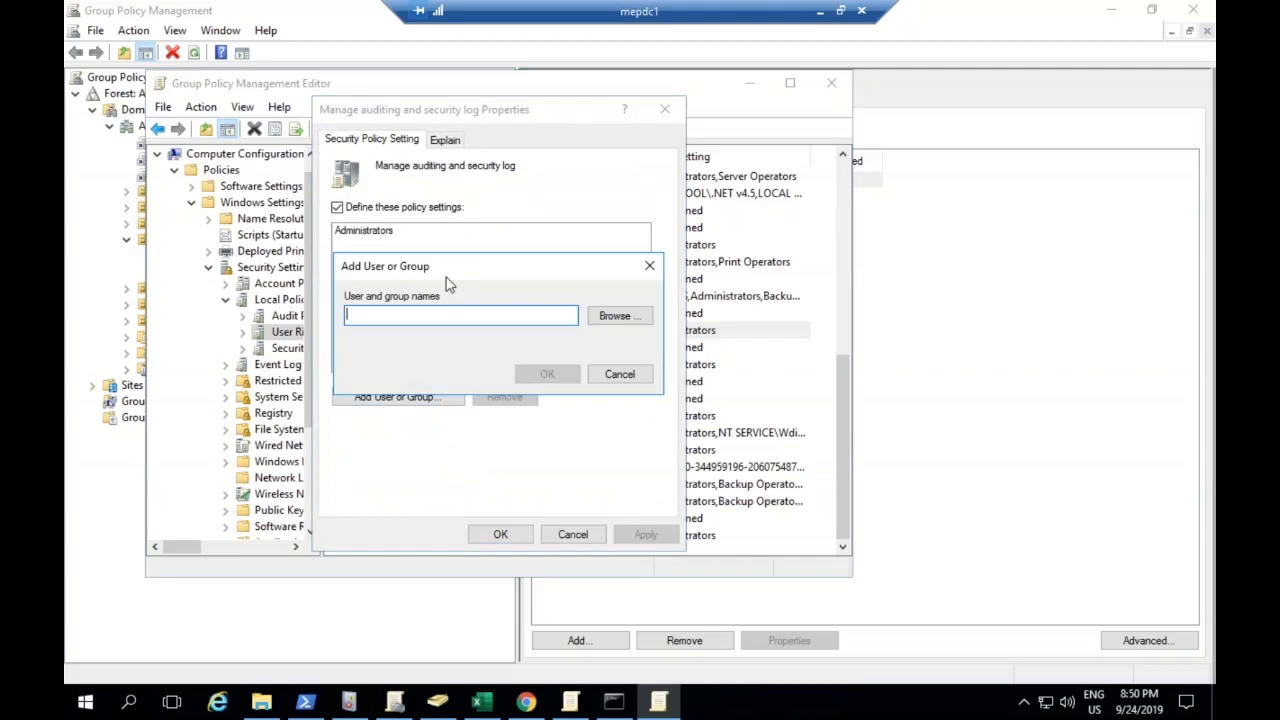
text(pavin)
key(Return)
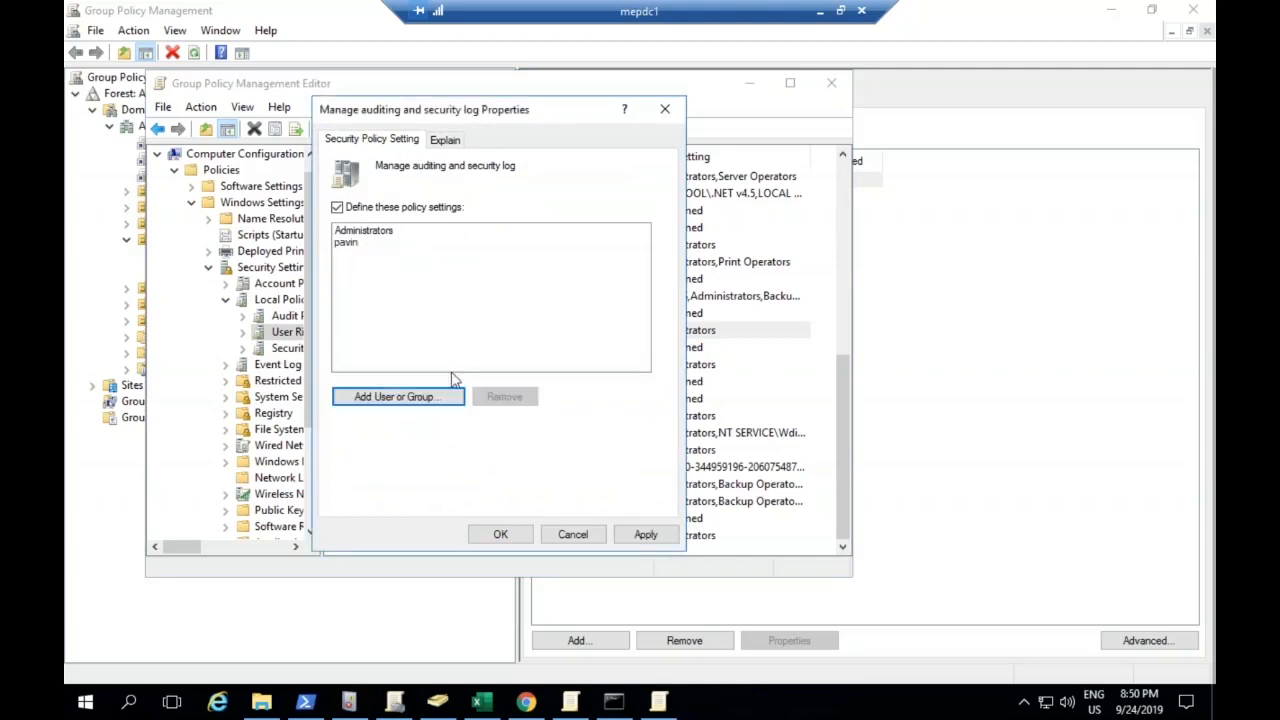
click(645, 534)
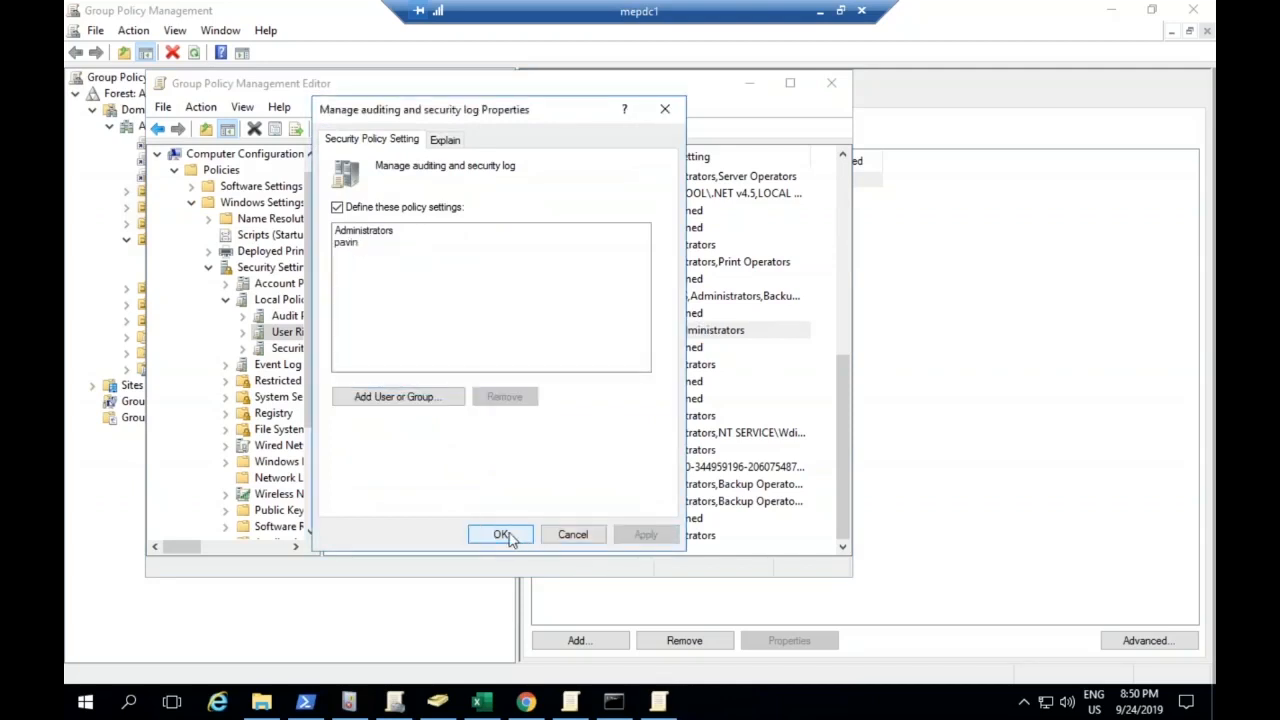
click(505, 535)
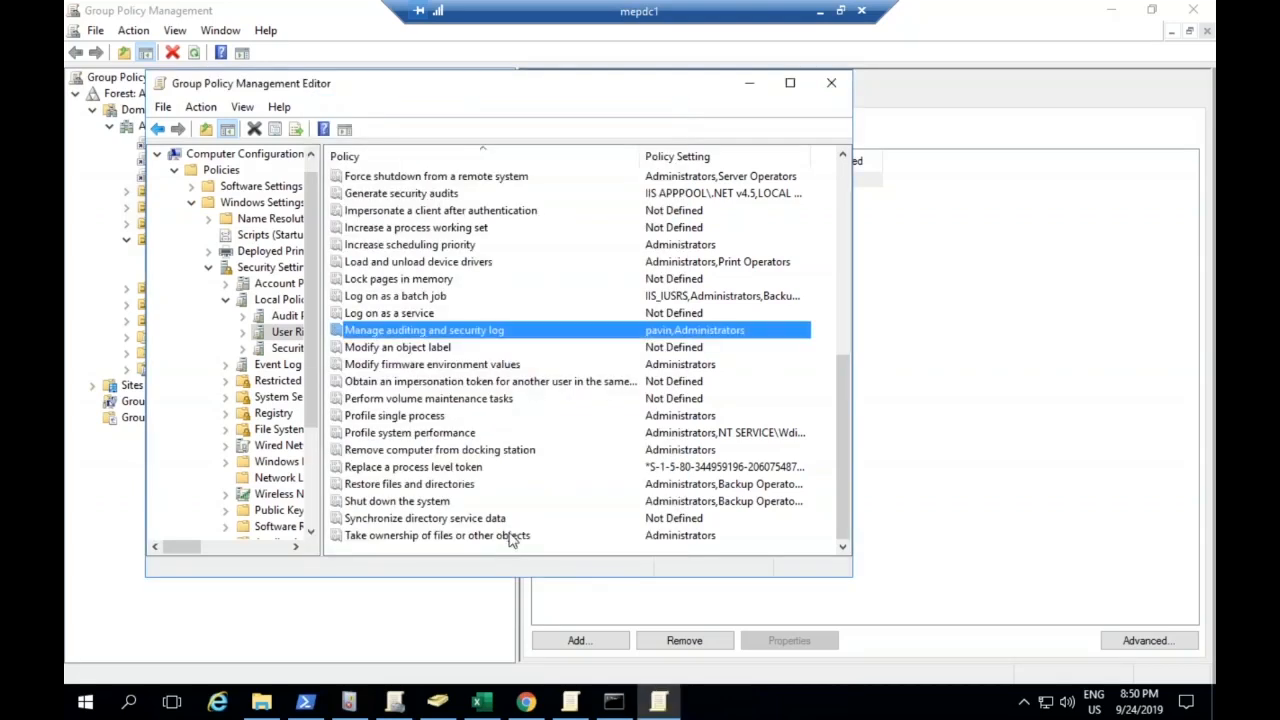
Return to Active Directory Users and Computers and search the domain for groups matching "event log"
click(435, 704)
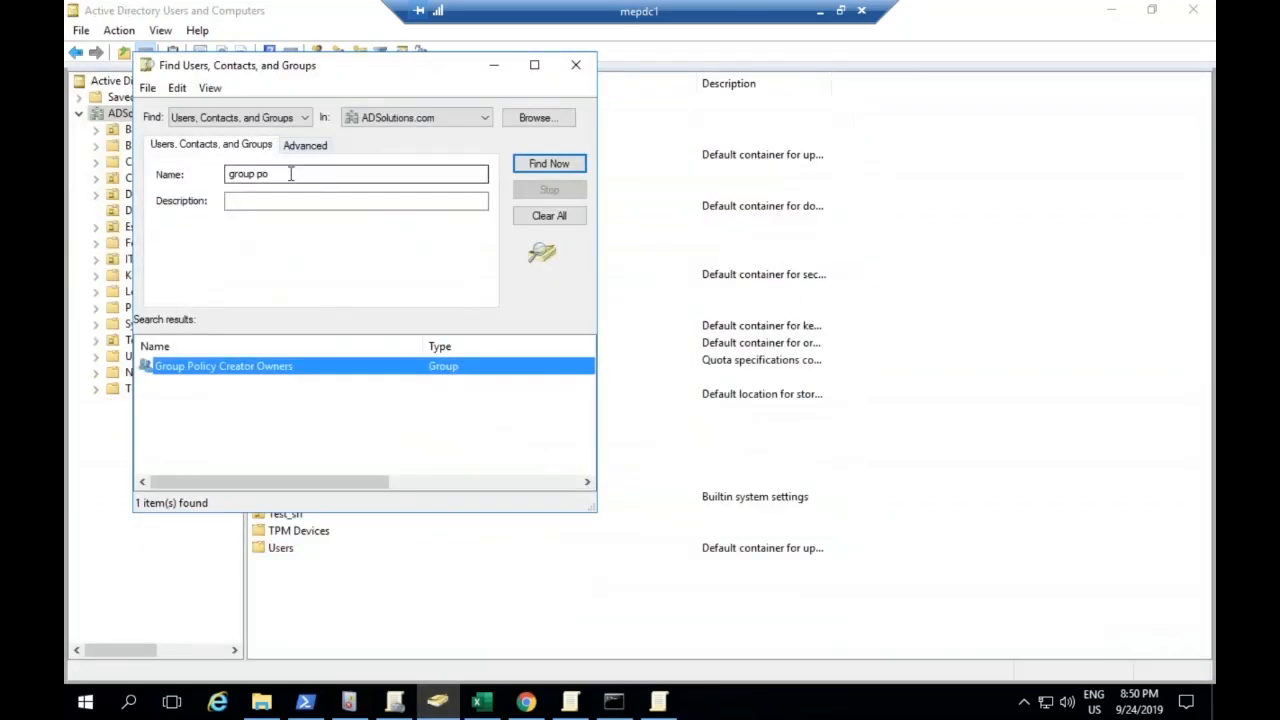
drag(289, 174, 100, 147)
text(event log)
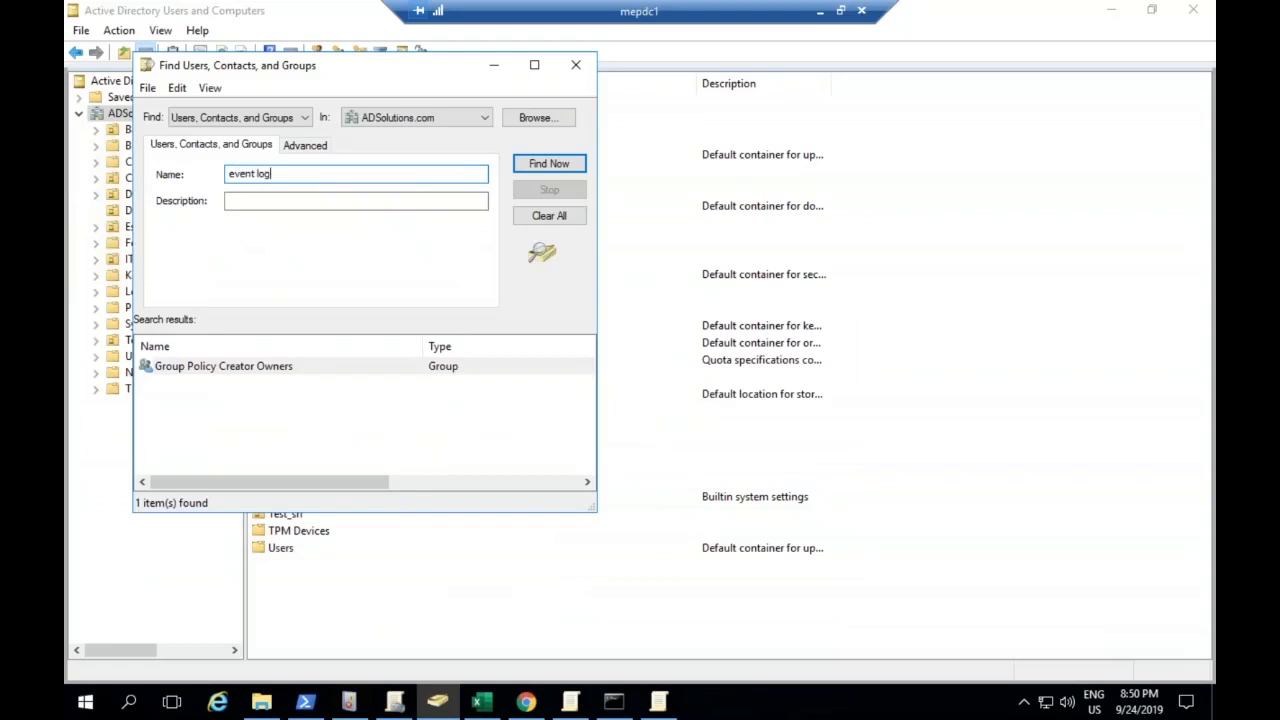
key(Return)
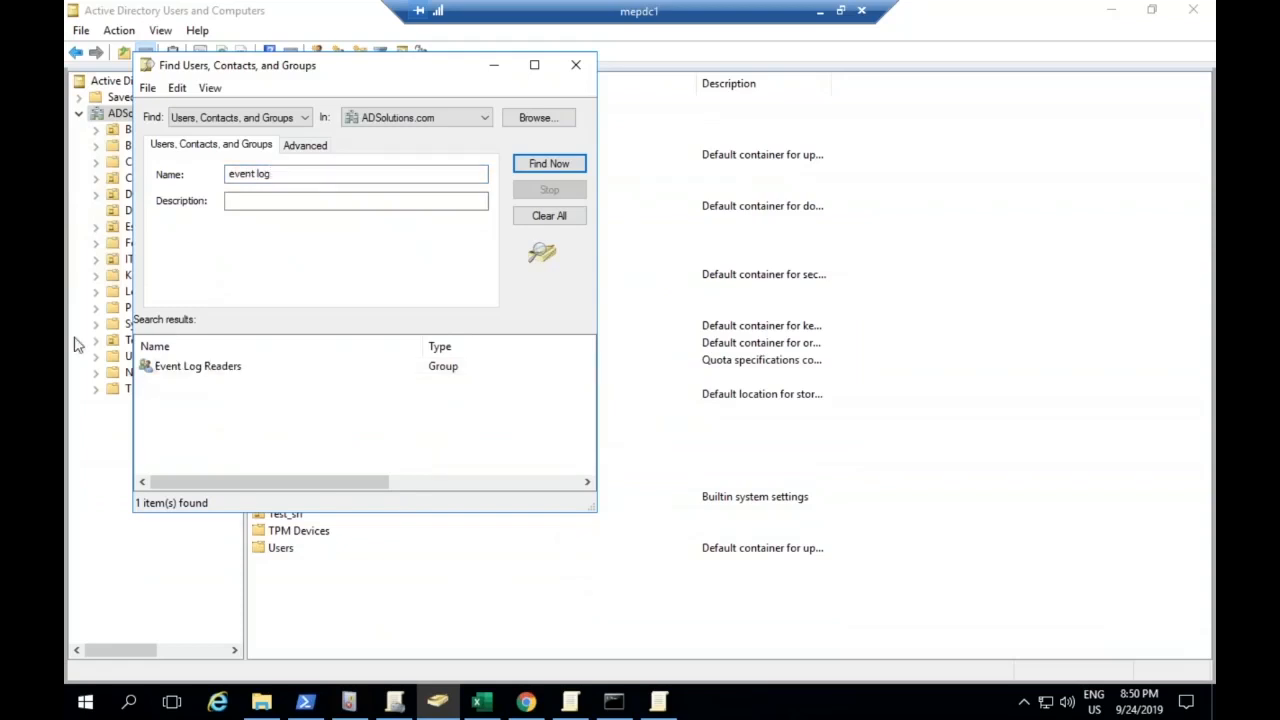
Add the service account user as a member of the Event Log Readers group, apply the change and close the group's properties
click(170, 369)
double_click(170, 369)
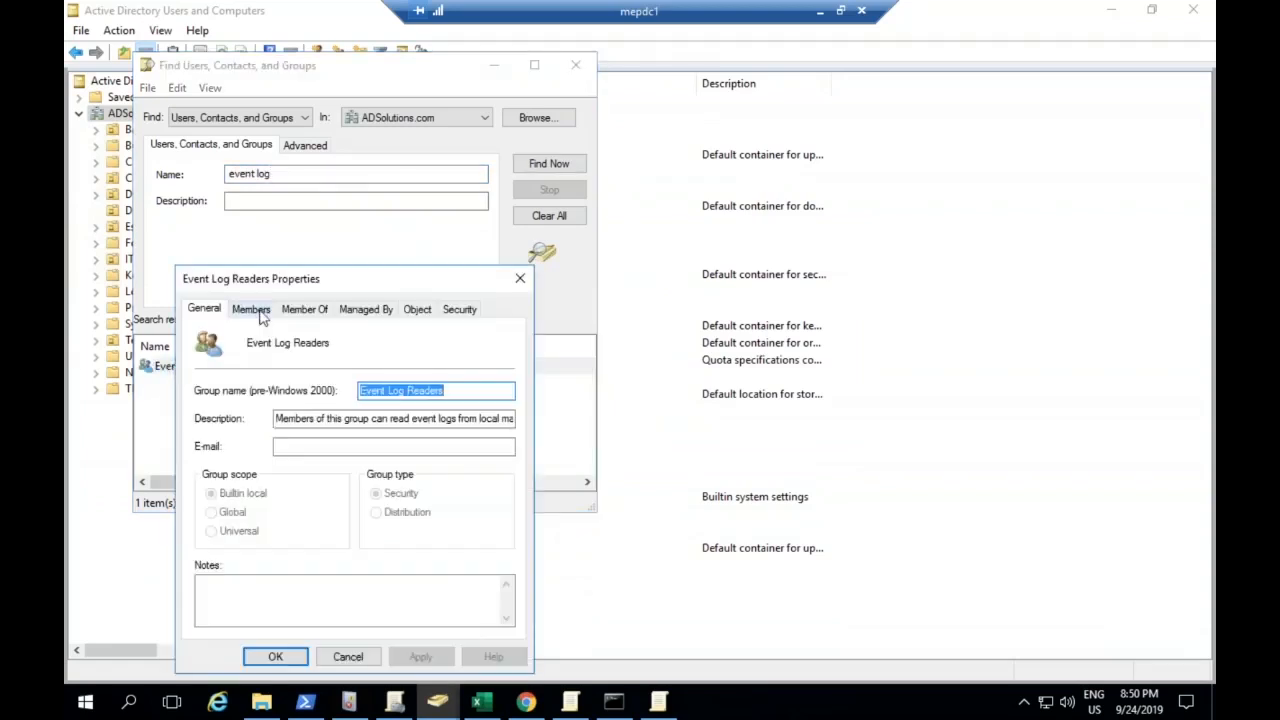
click(258, 312)
click(240, 606)
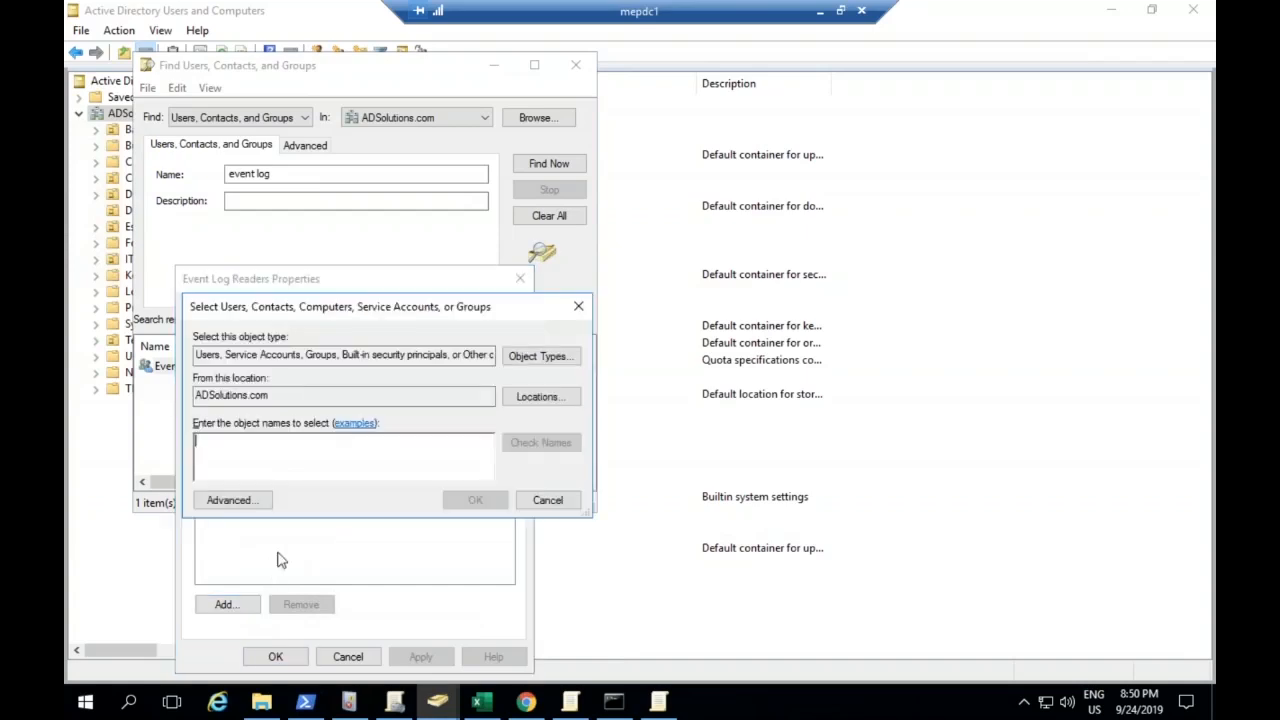
text(p)
key(Return)
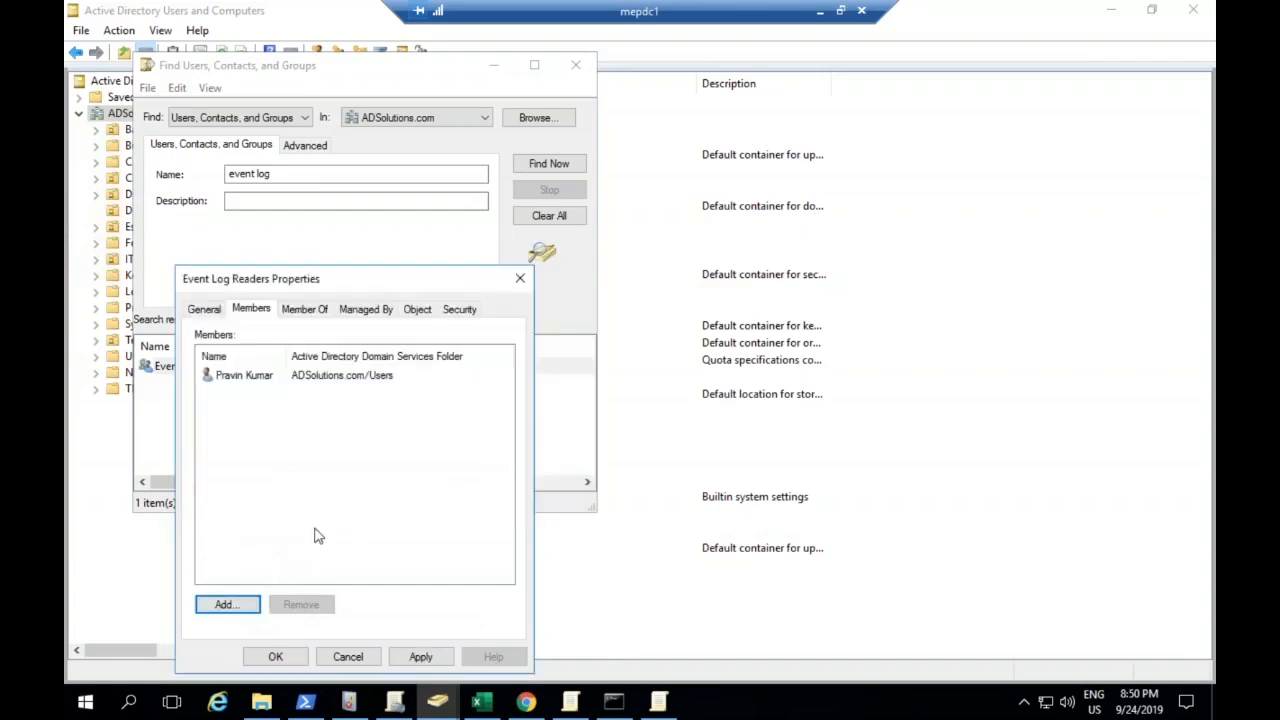
click(440, 664)
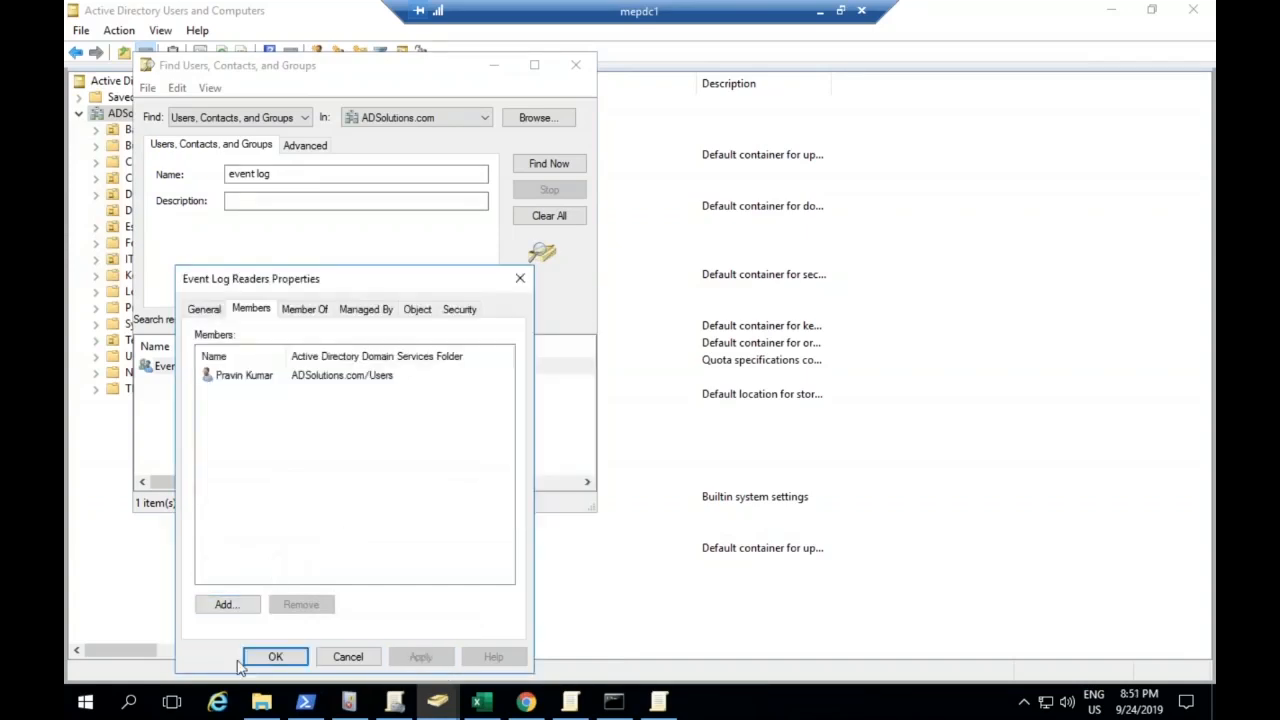
click(254, 660)
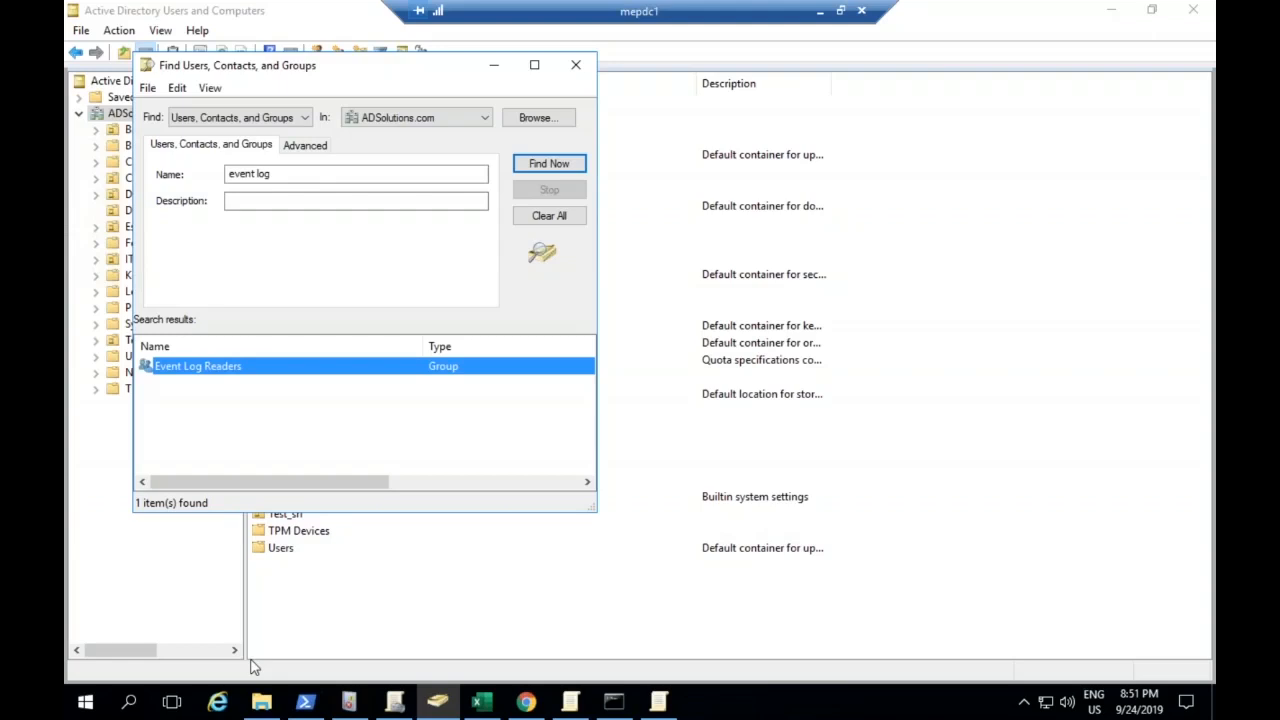
Switch to Group Policy Management and open the Default Domain Controllers Policy for editing
mouse_move(403, 703)
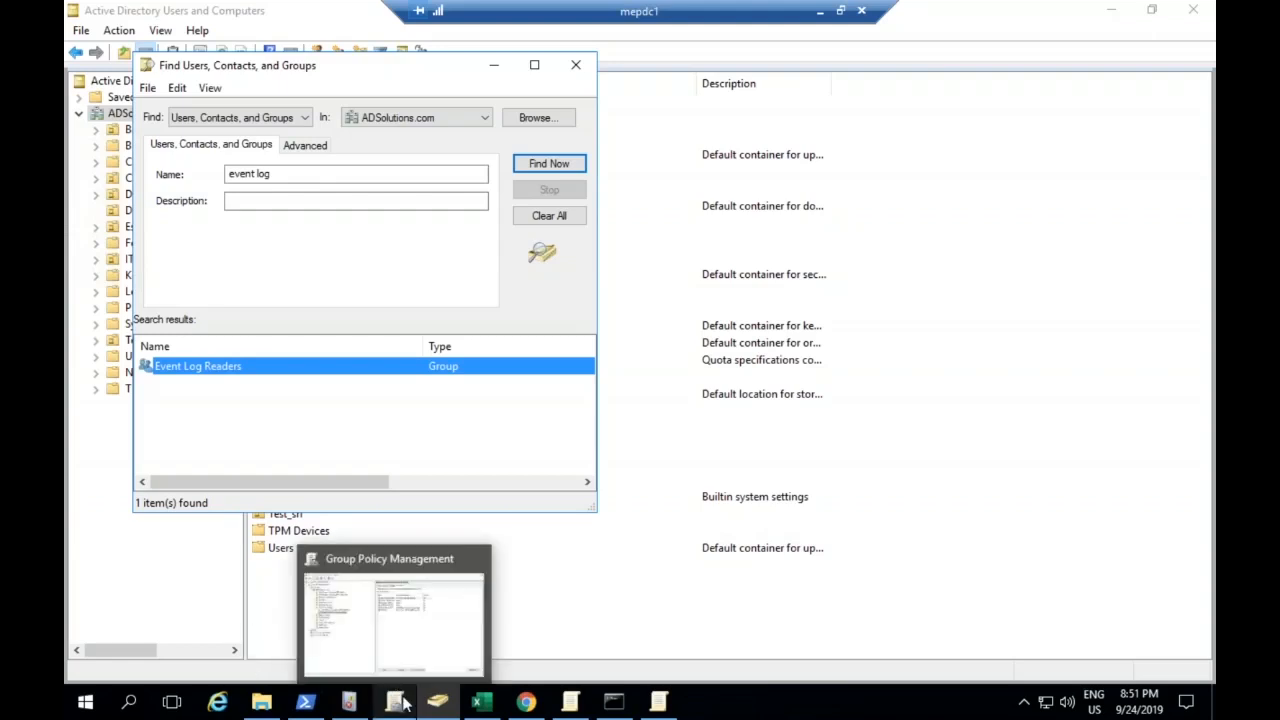
click(395, 625)
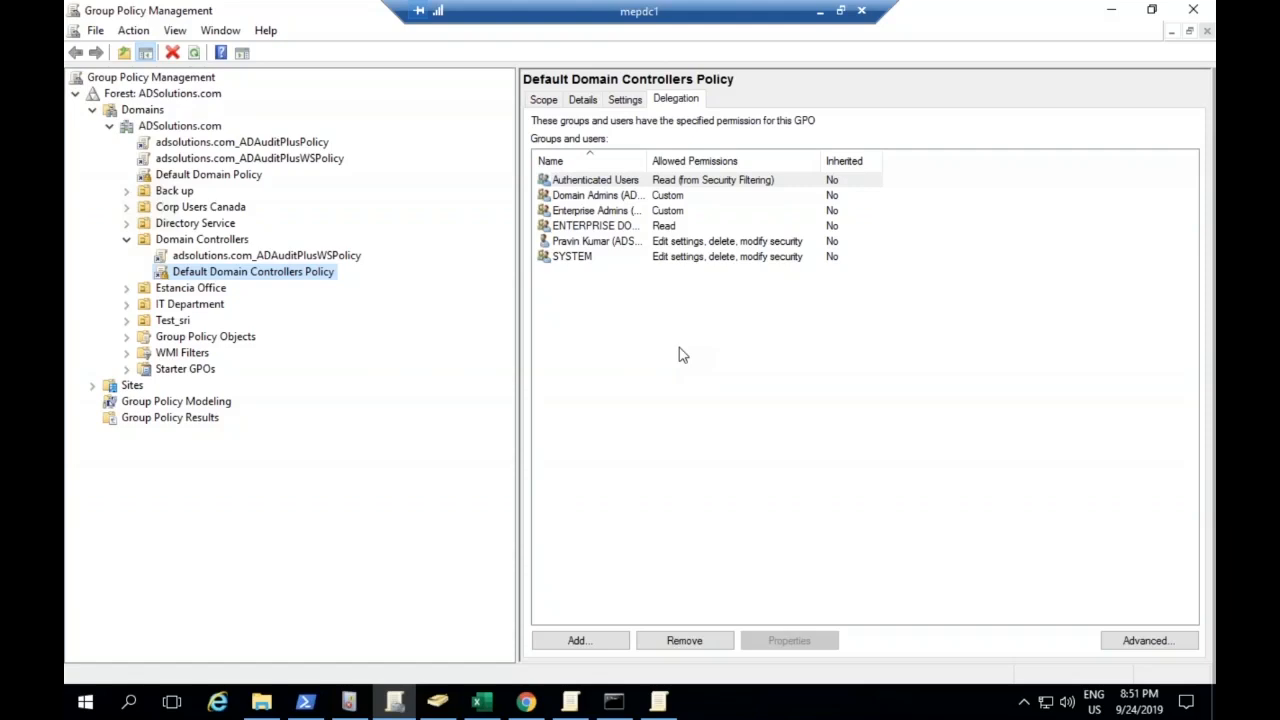
right_click(307, 278)
click(364, 289)
Find the "Manage auditing and security log" right under the computer's local policies, User Rights Assignment, and check its policy setting
click(174, 186)
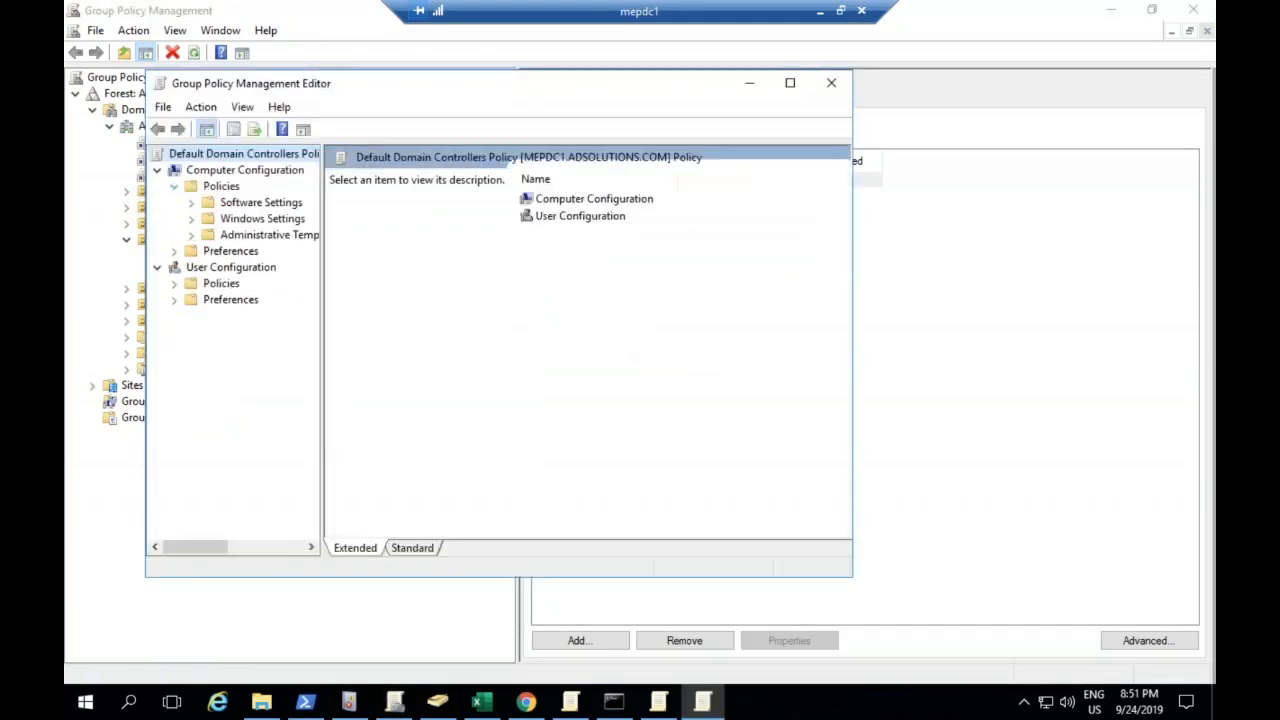
click(192, 234)
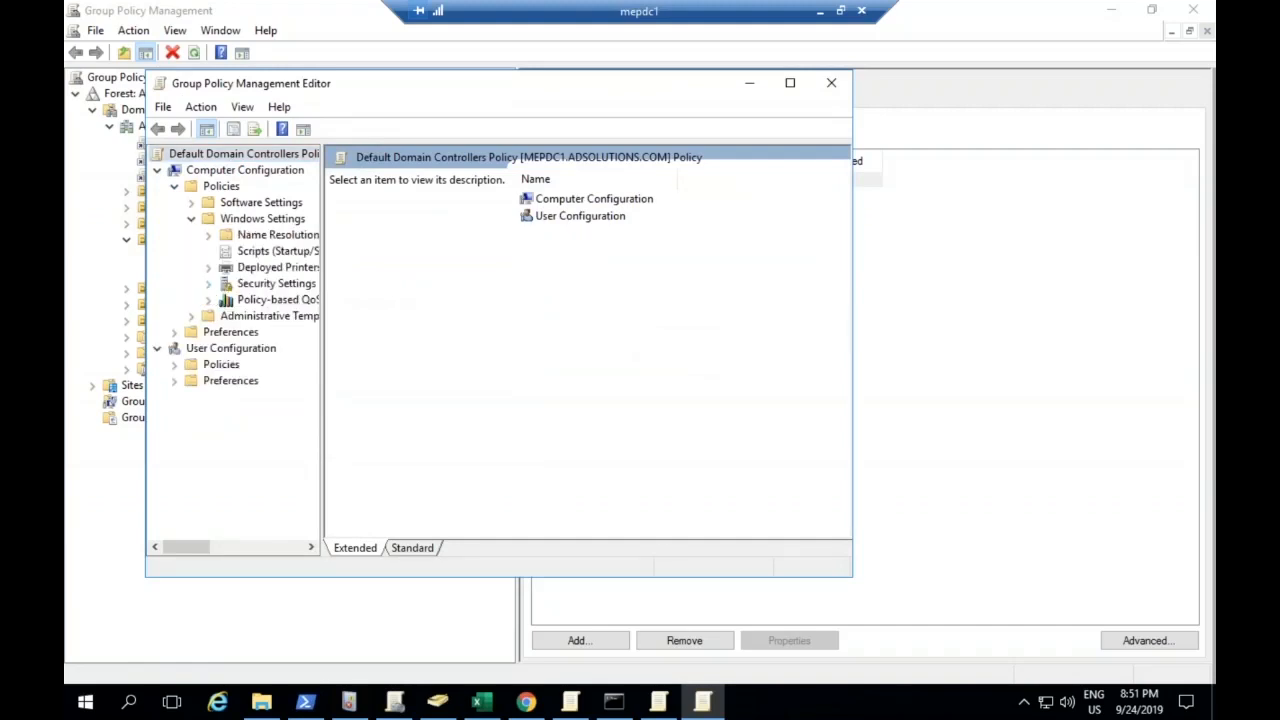
click(208, 283)
click(226, 300)
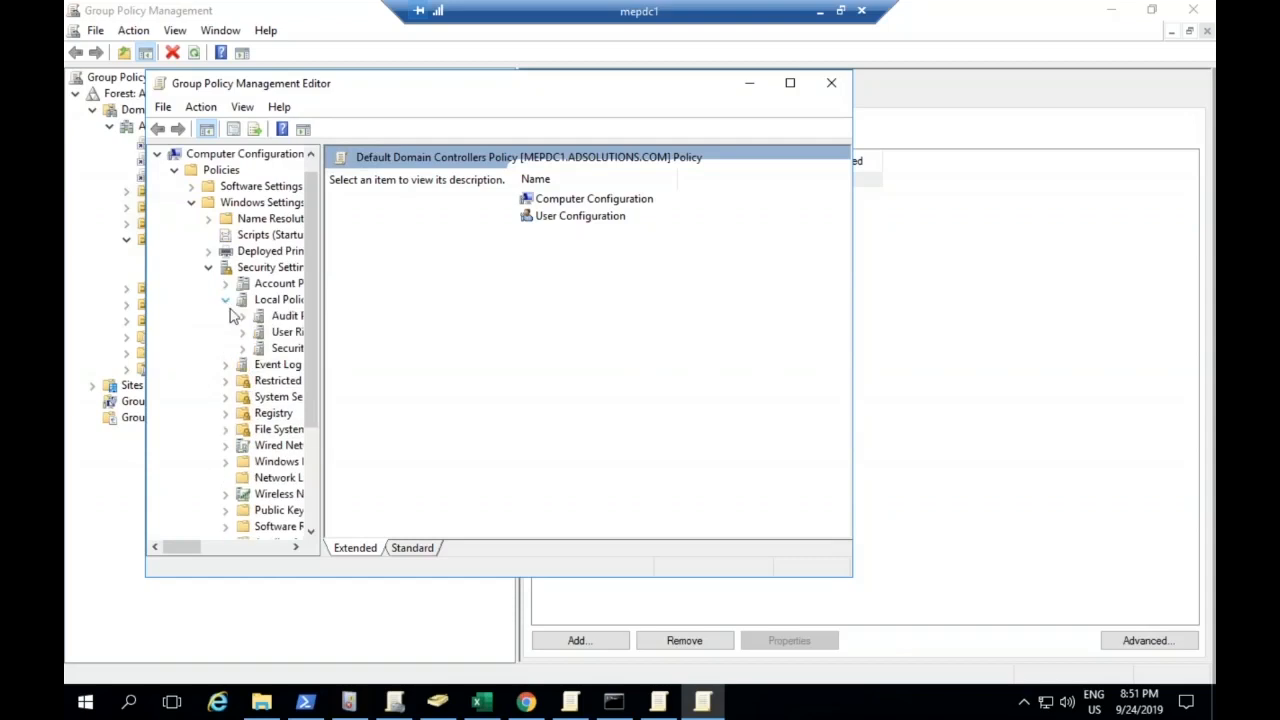
click(266, 332)
click(510, 314)
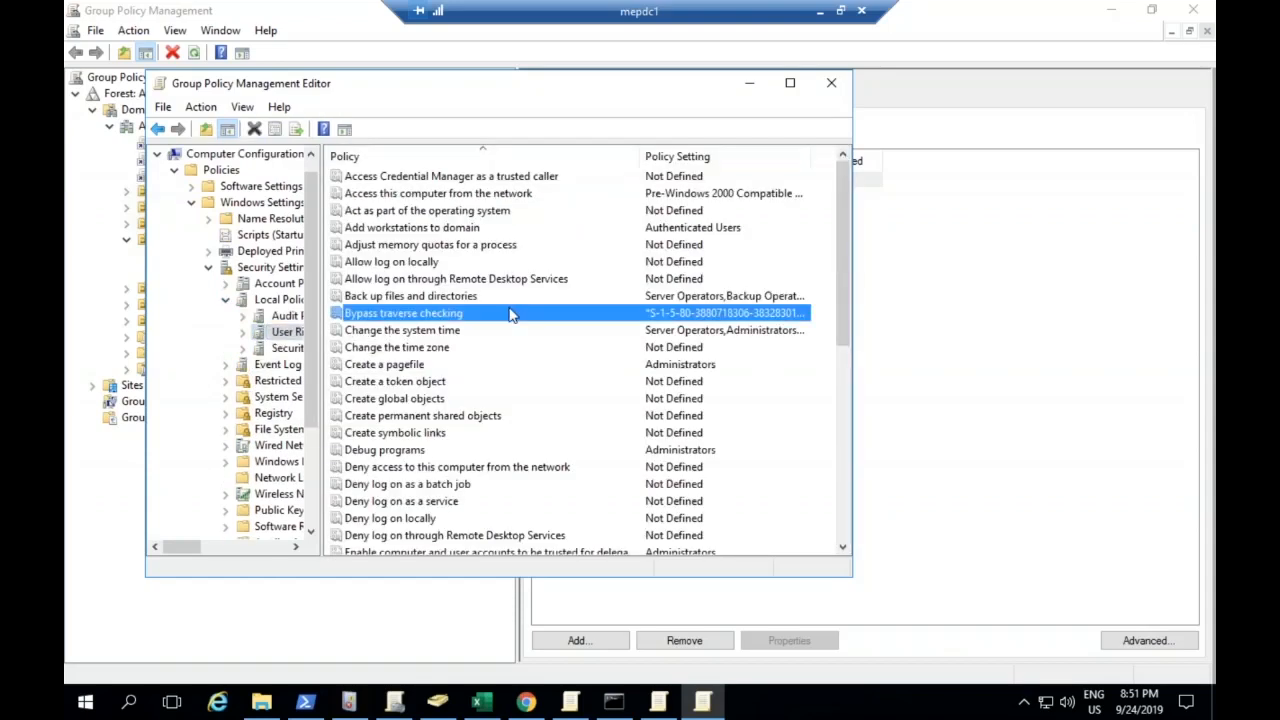
key(m)
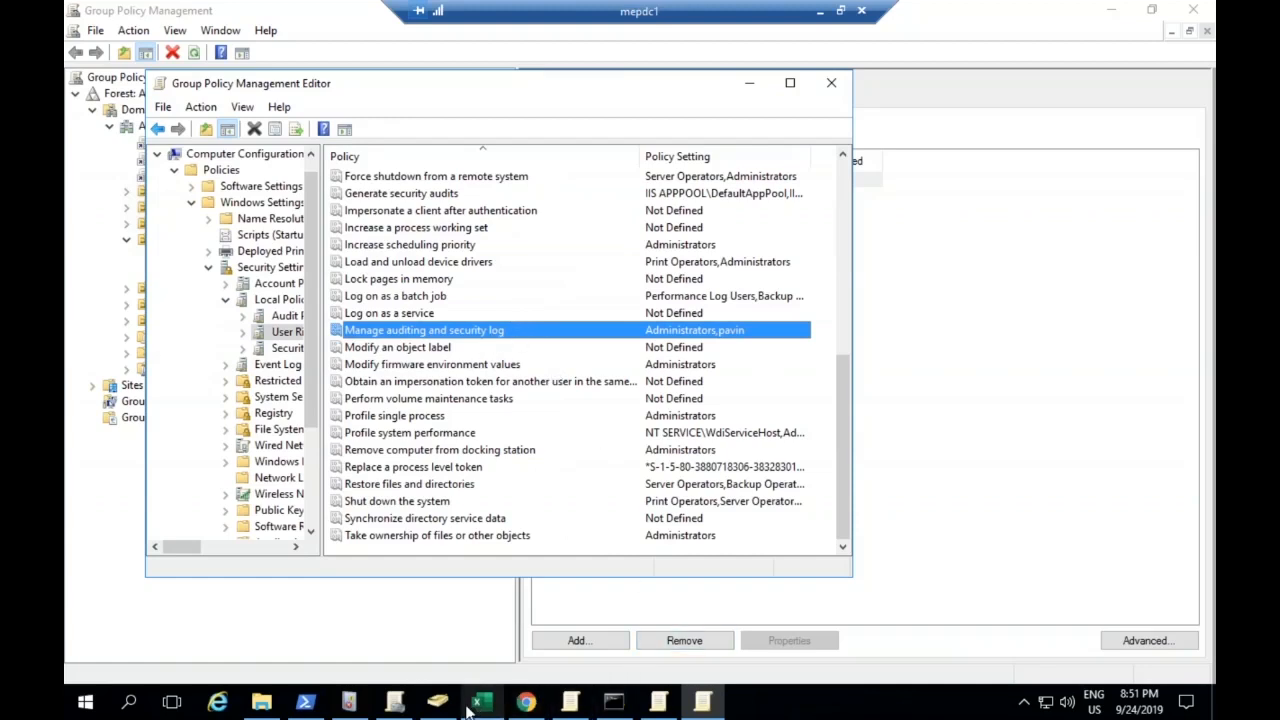
mouse_move(463, 710)
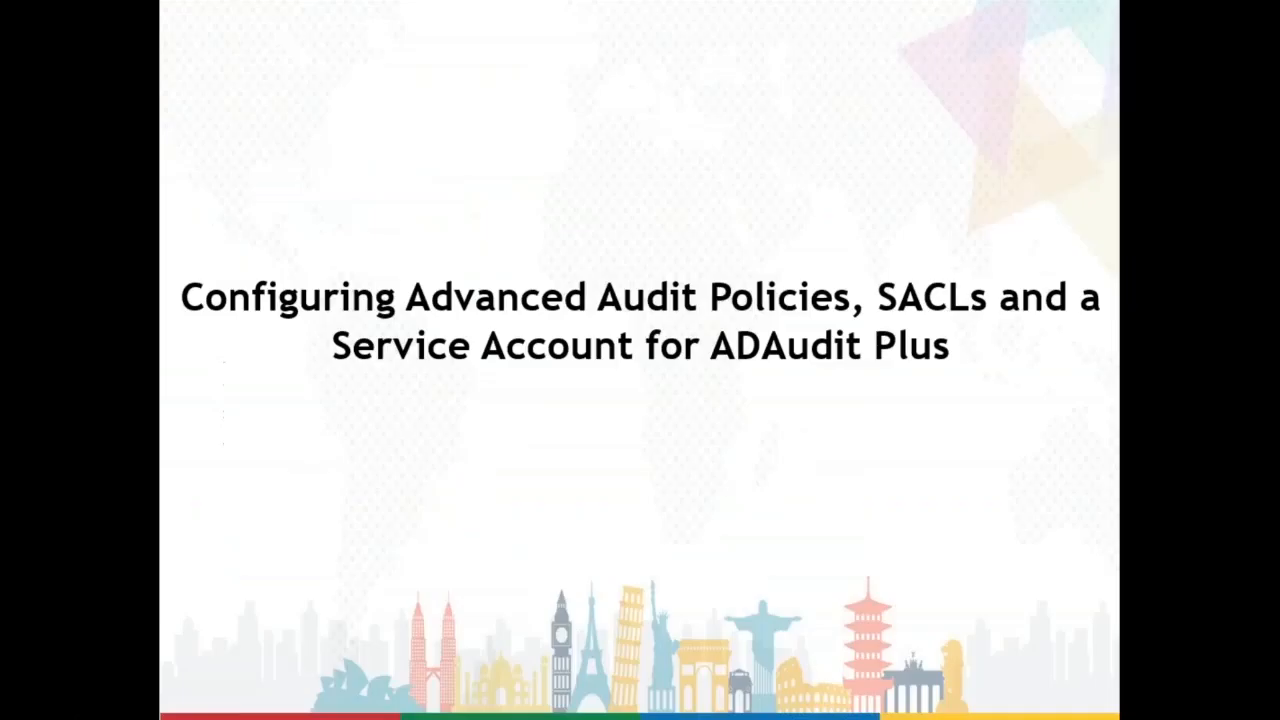
click(720, 429)
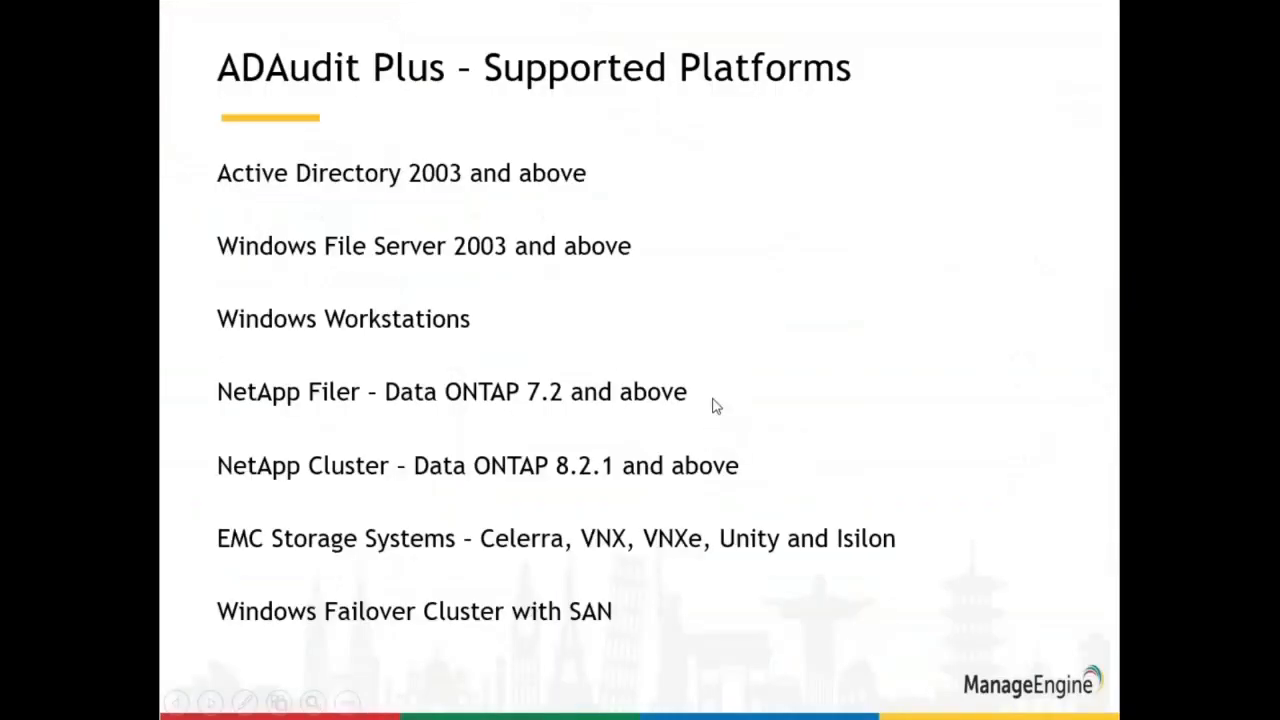